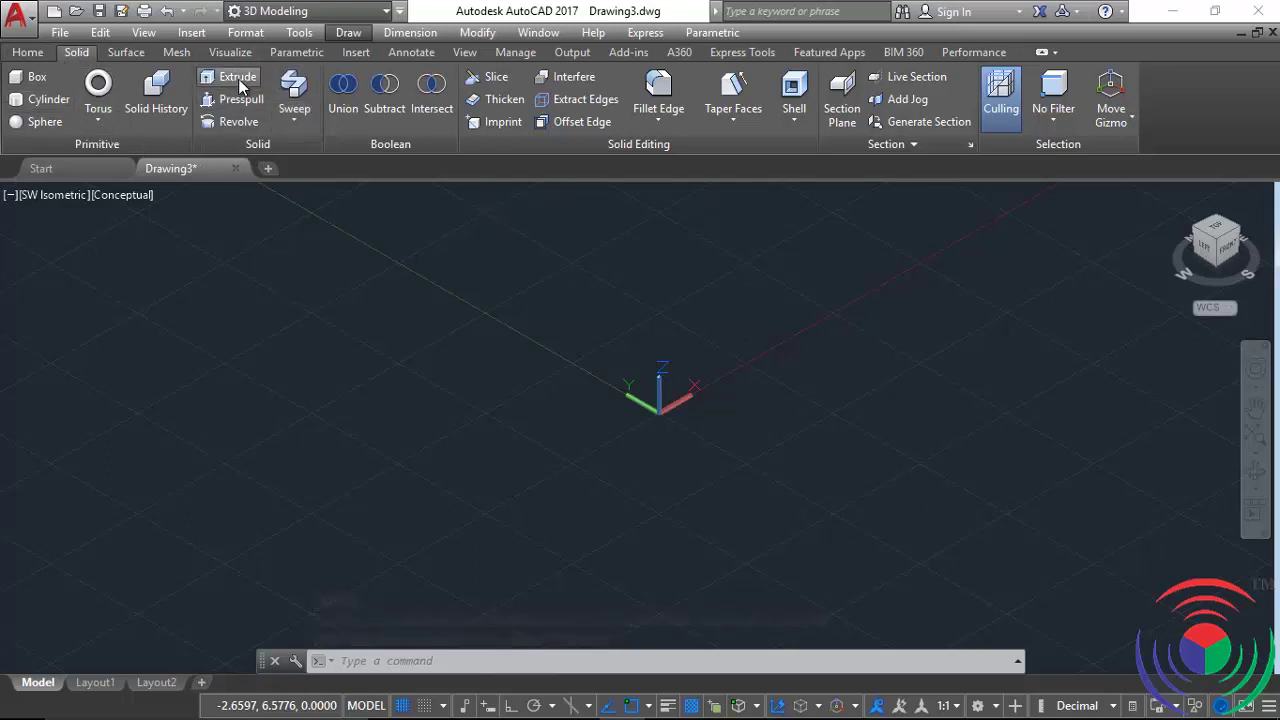
- Start Extrude from the Home tab's extrude list, then cancel it so the drawing stays empty
{"action": "left_click", "coordinate": [28, 53]}
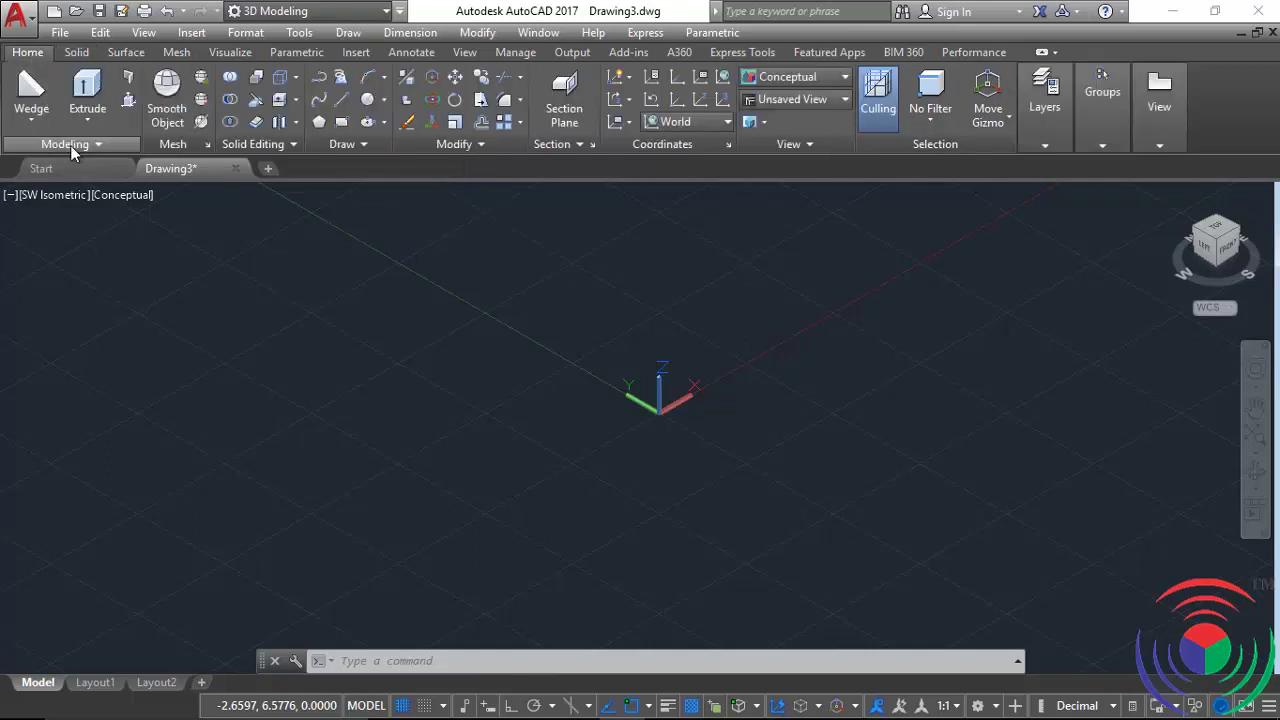
{"action": "left_click", "coordinate": [86, 120]}
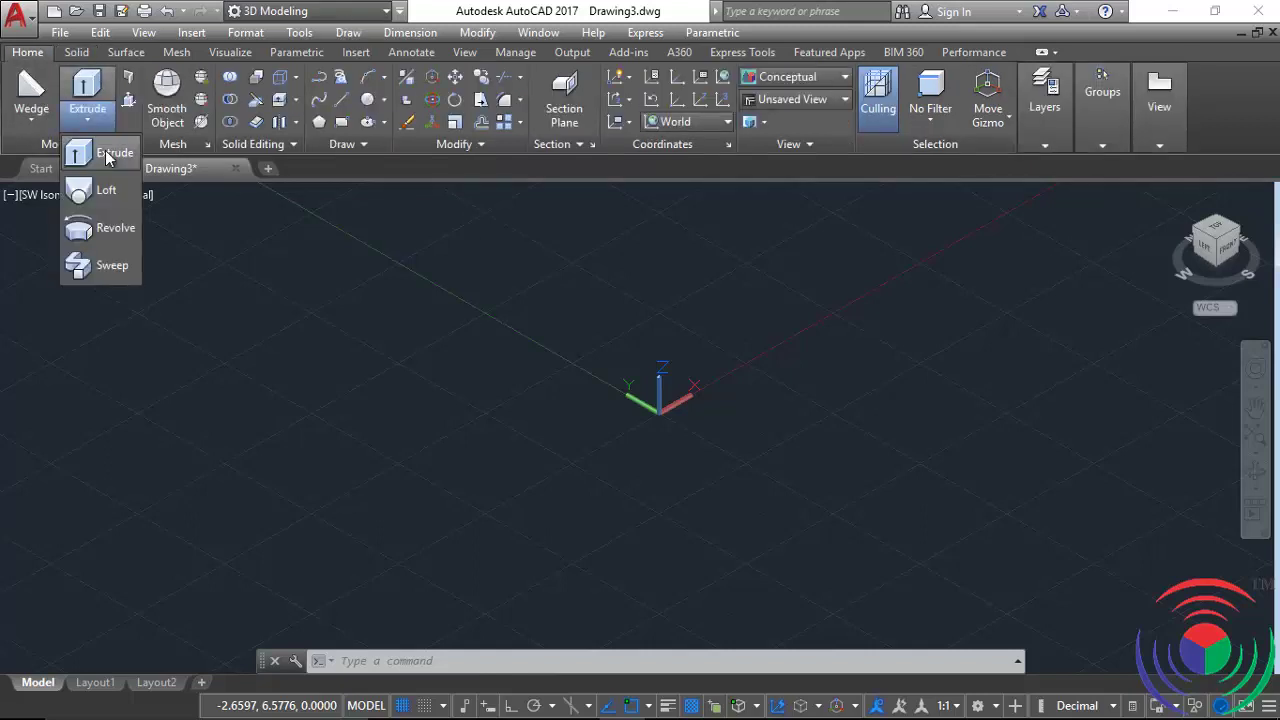
{"action": "left_click", "coordinate": [105, 150]}
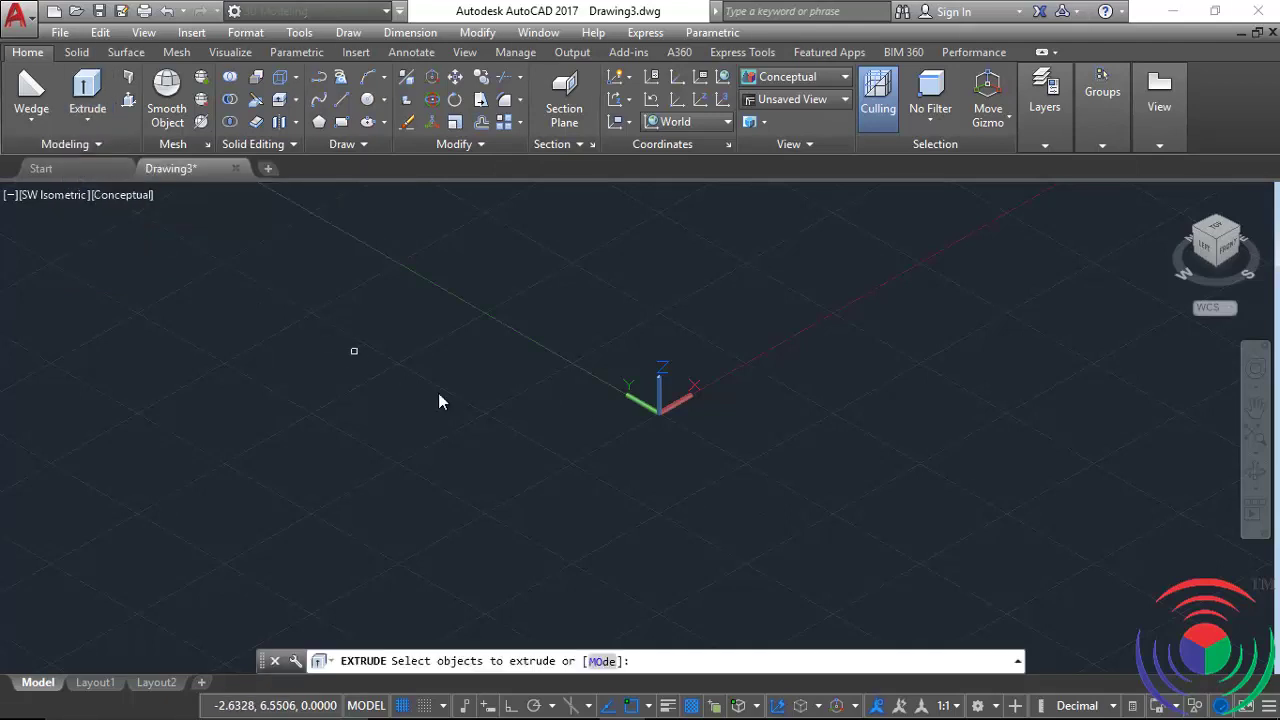
{"action": "middle_click_drag", "start_coordinate": [735, 381], "coordinate": [638, 462]}
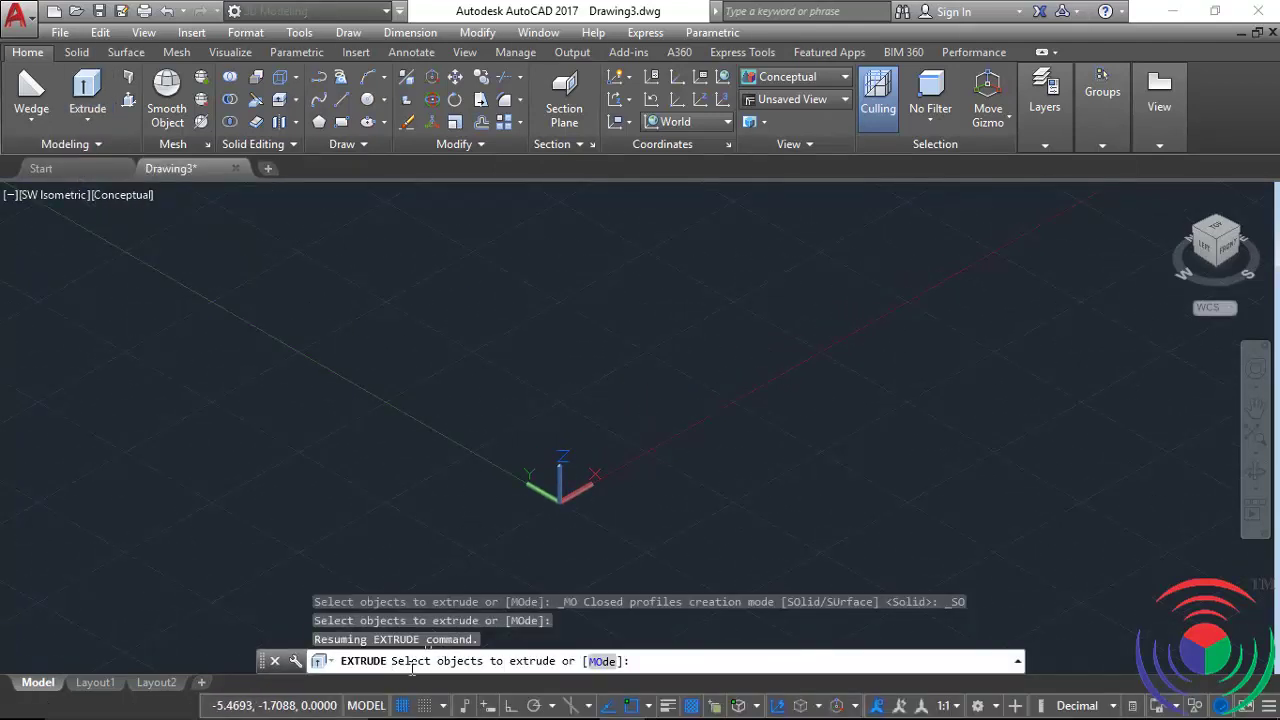
{"action": "key", "text": "Escape"}
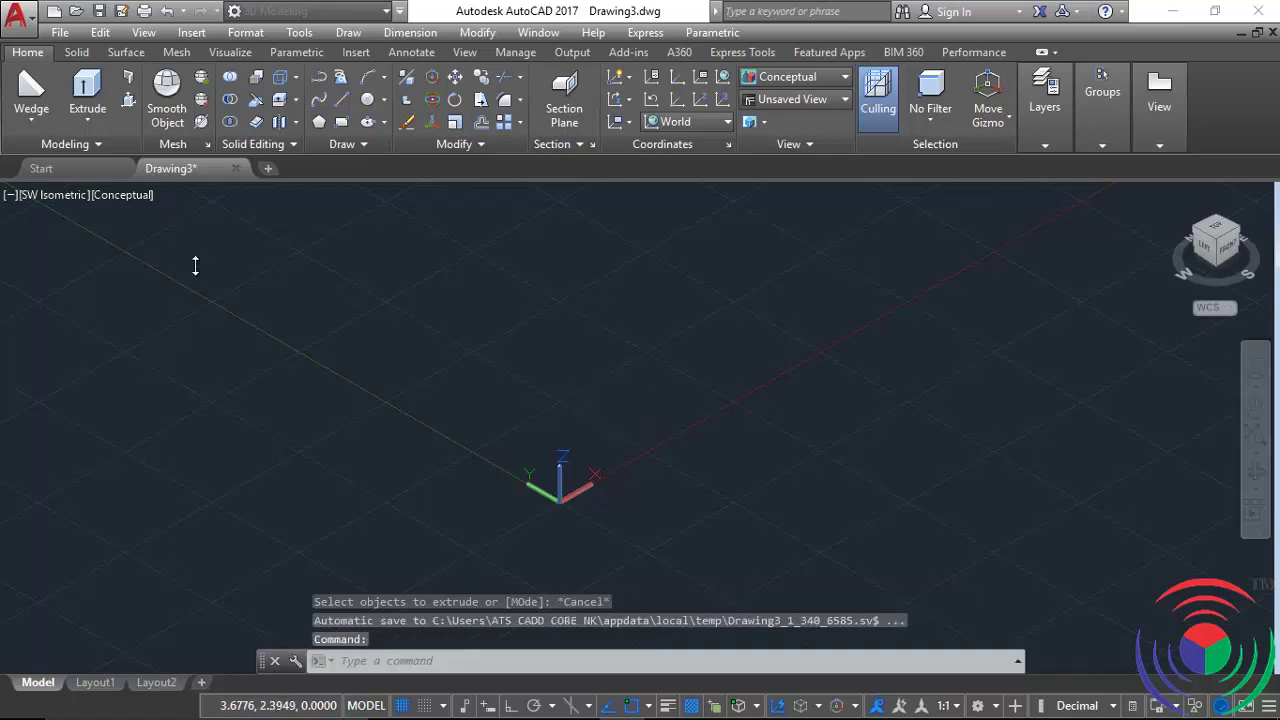
{"action": "key", "text": "Escape"}
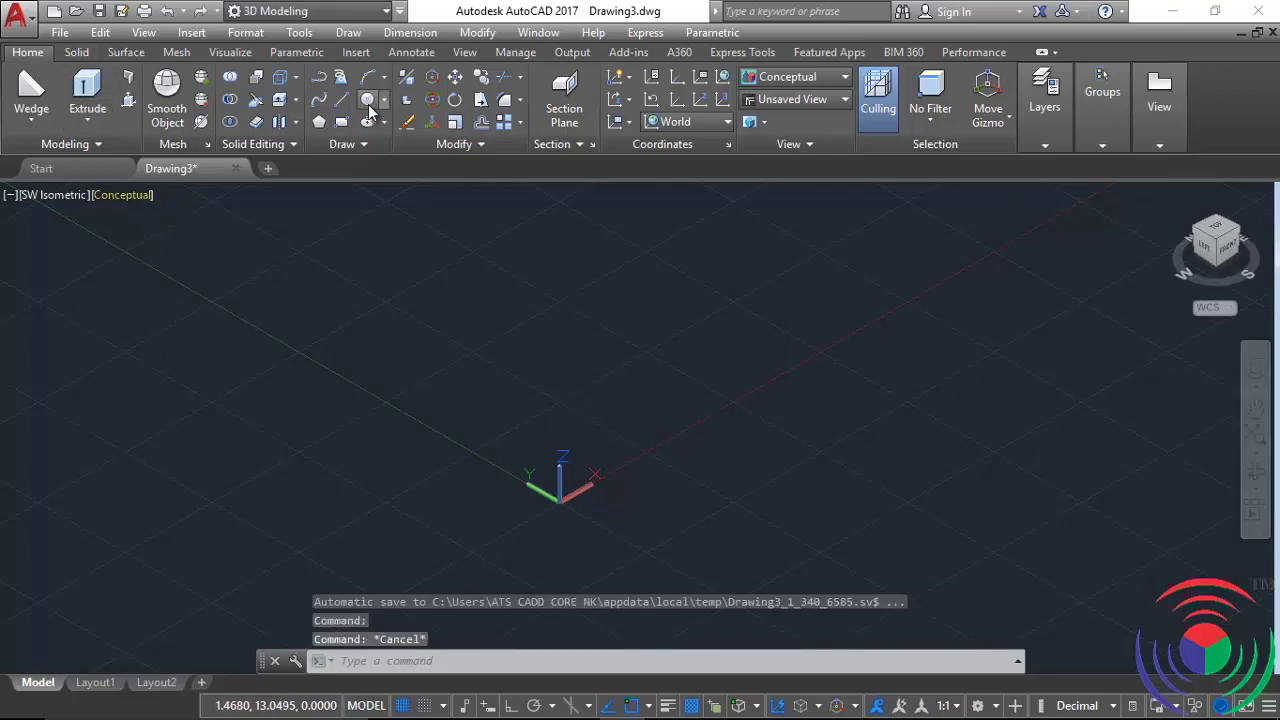
- Draw a rectangle near the origin with RECTANG
{"action": "type", "text": "rec"}
{"action": "key", "text": "Return"}
{"action": "left_click", "coordinate": [507, 368]}
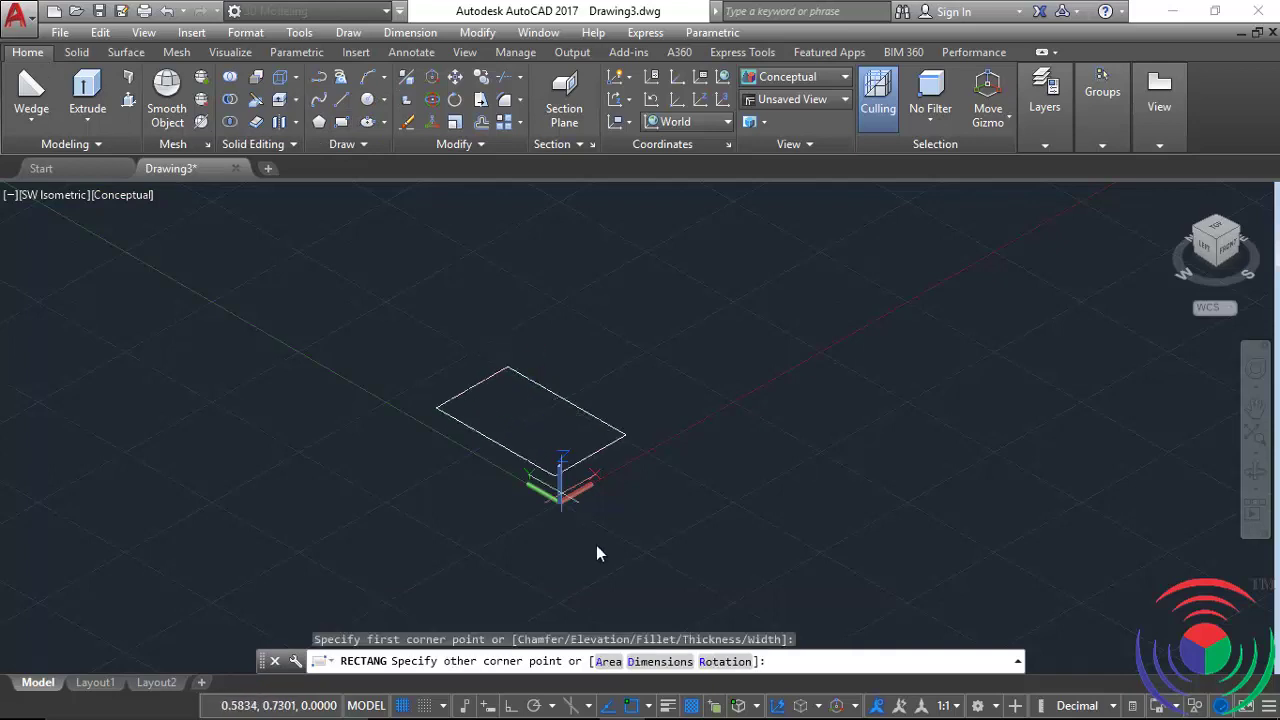
{"action": "left_click", "coordinate": [565, 556]}
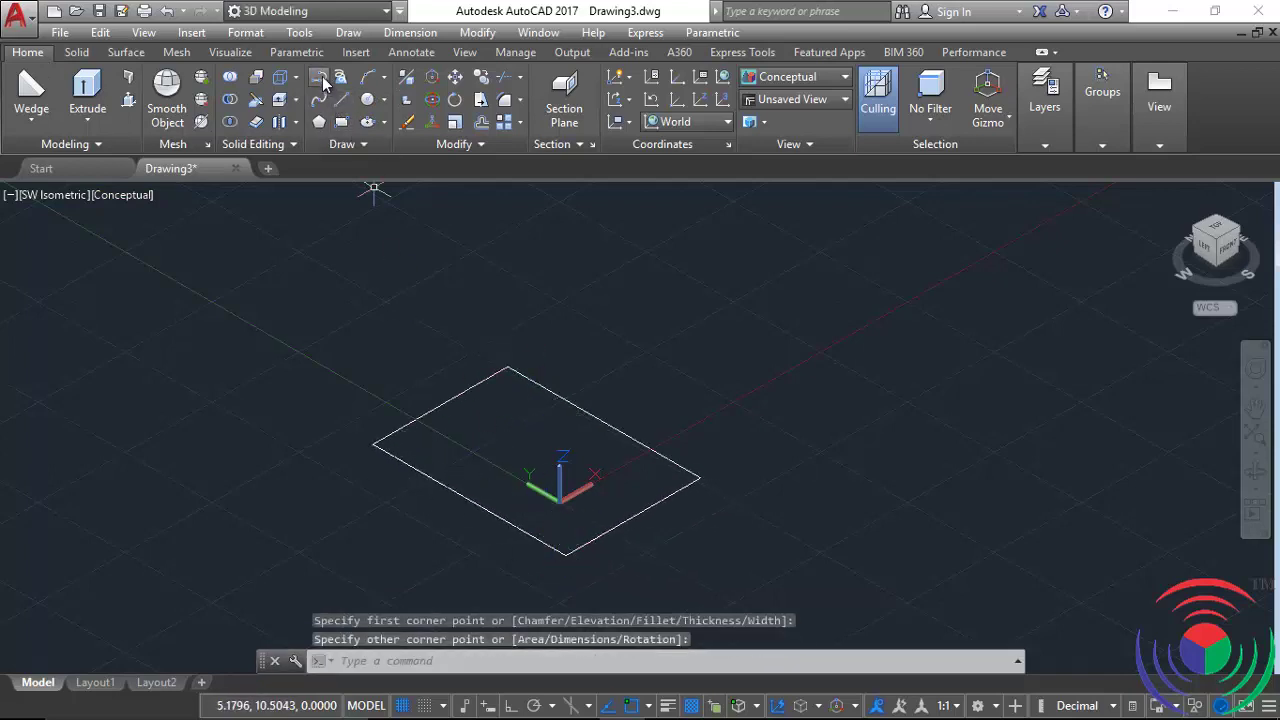
- Draw a closed six-sided polyline outline above the rectangle
{"action": "middle_click_drag", "start_coordinate": [694, 312], "coordinate": [594, 405]}
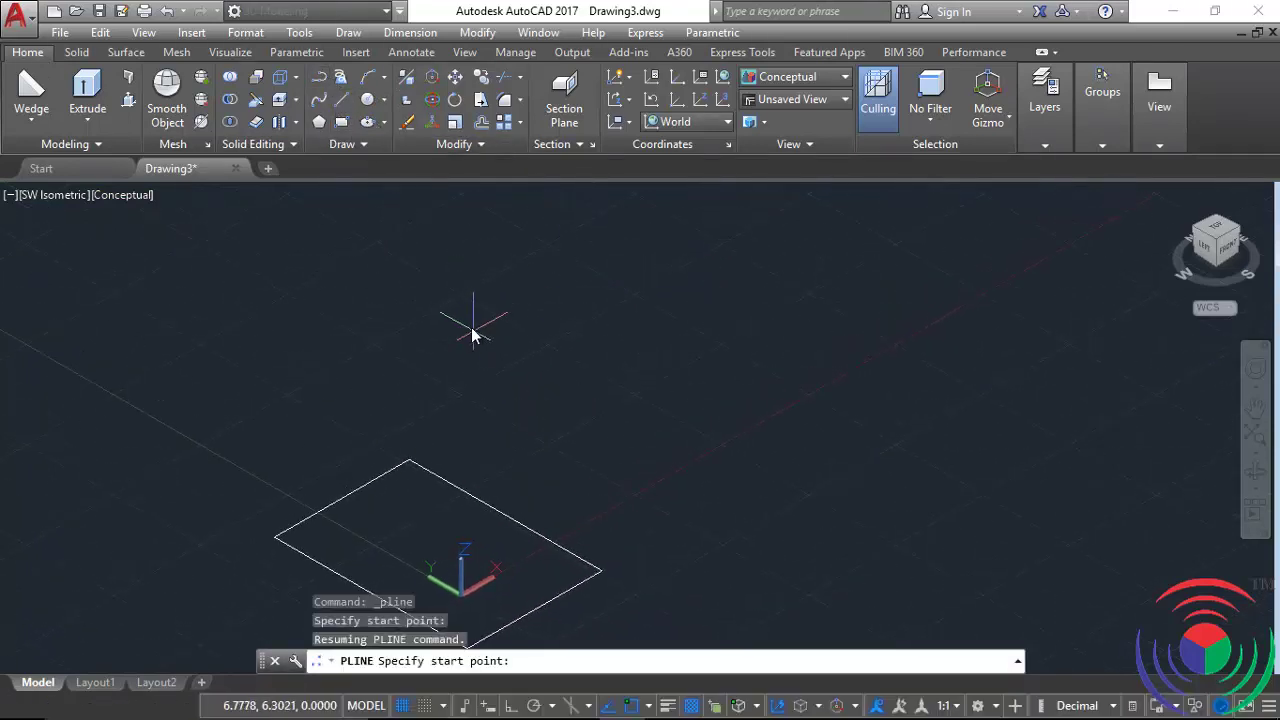
{"action": "left_click", "coordinate": [443, 270]}
{"action": "left_click", "coordinate": [672, 208]}
{"action": "left_click", "coordinate": [778, 338]}
{"action": "left_click", "coordinate": [638, 405]}
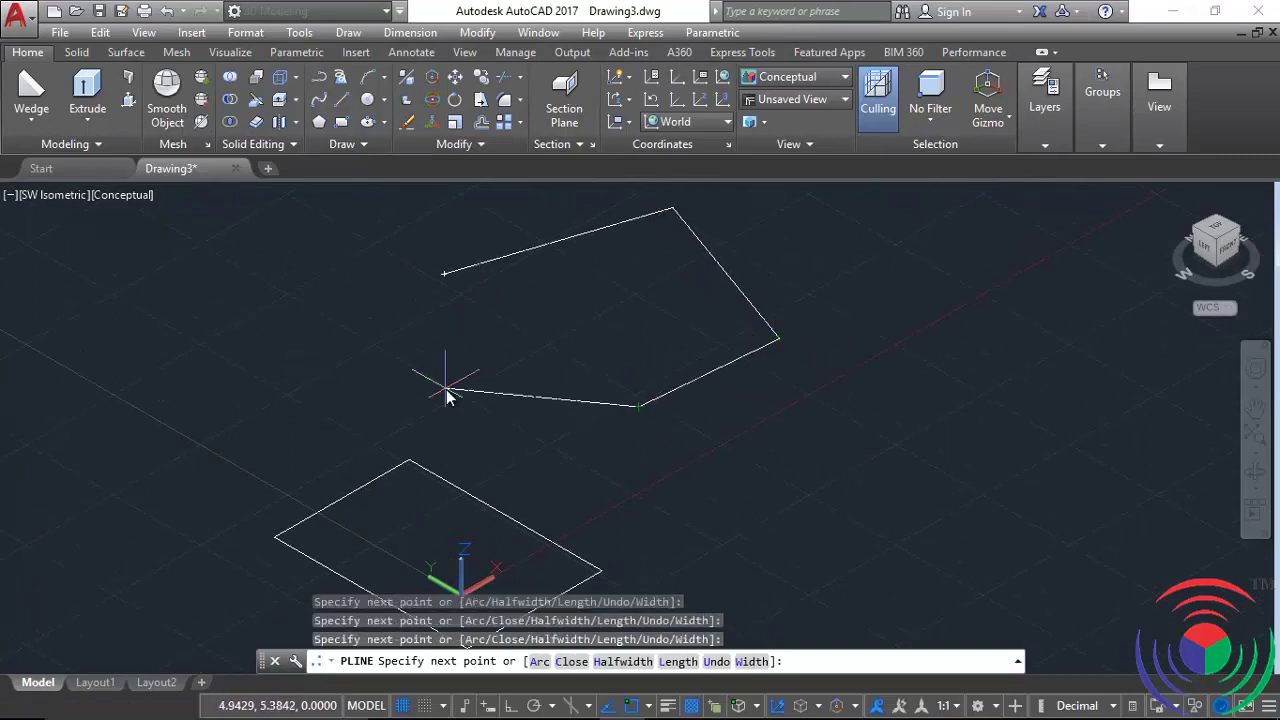
{"action": "left_click", "coordinate": [446, 388]}
{"action": "left_click", "coordinate": [343, 340]}
{"action": "left_click", "coordinate": [444, 277]}
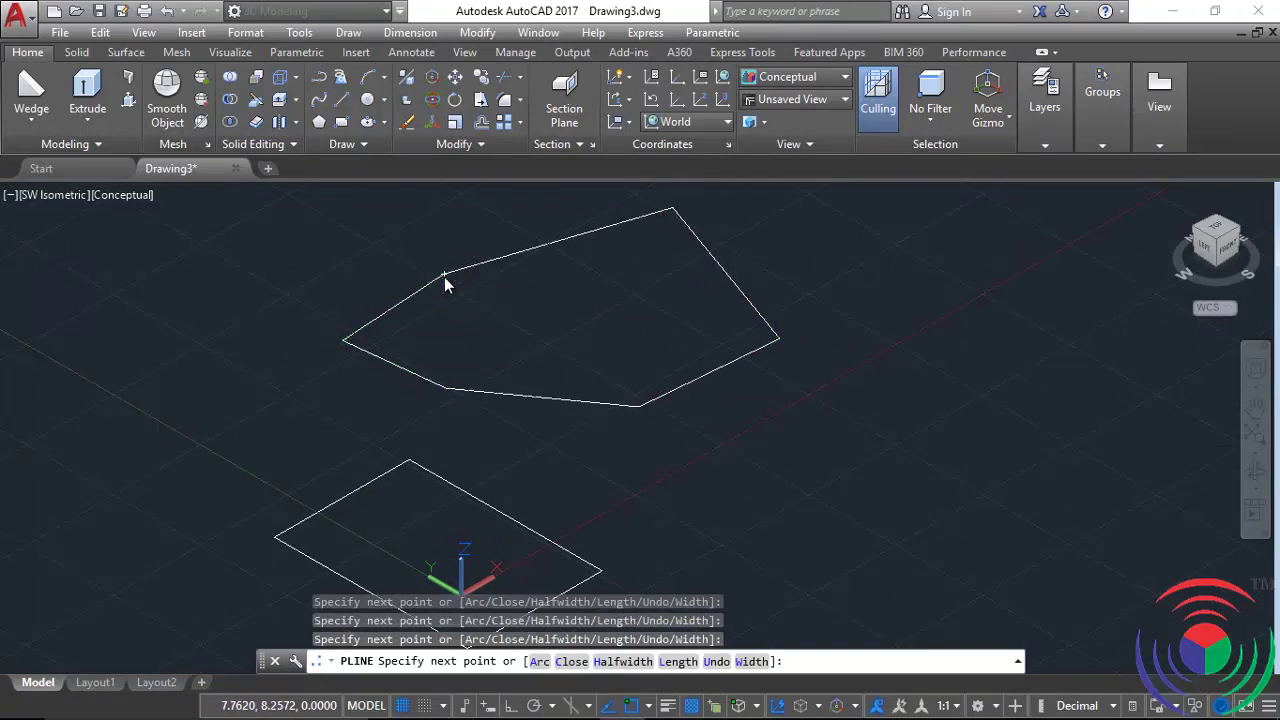
{"action": "right_click", "coordinate": [517, 299]}
{"action": "left_click", "coordinate": [560, 312]}
- Select the rectangle and the six-sided outline to confirm each is a single object
{"action": "middle_click_drag", "start_coordinate": [646, 343], "coordinate": [600, 280]}
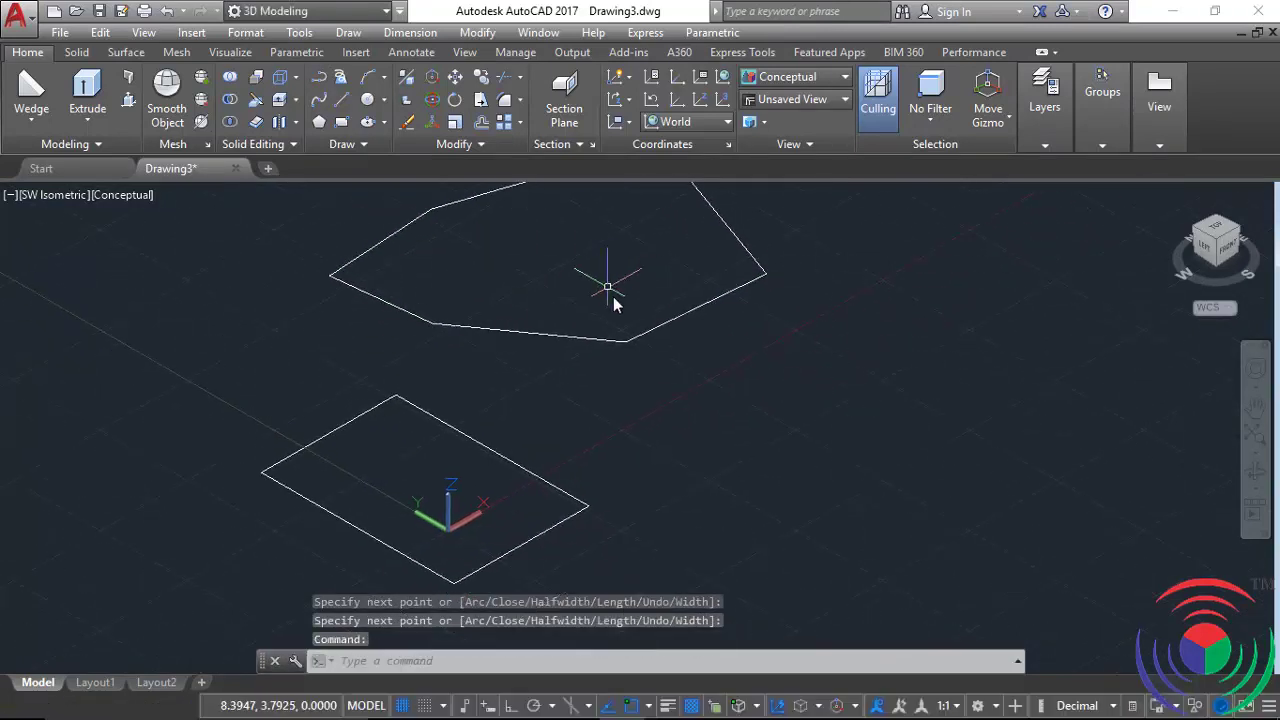
{"action": "scroll", "coordinate": [644, 357], "scroll_direction": "down", "scroll_amount": 2}
{"action": "middle_click_drag", "start_coordinate": [645, 357], "coordinate": [627, 384]}
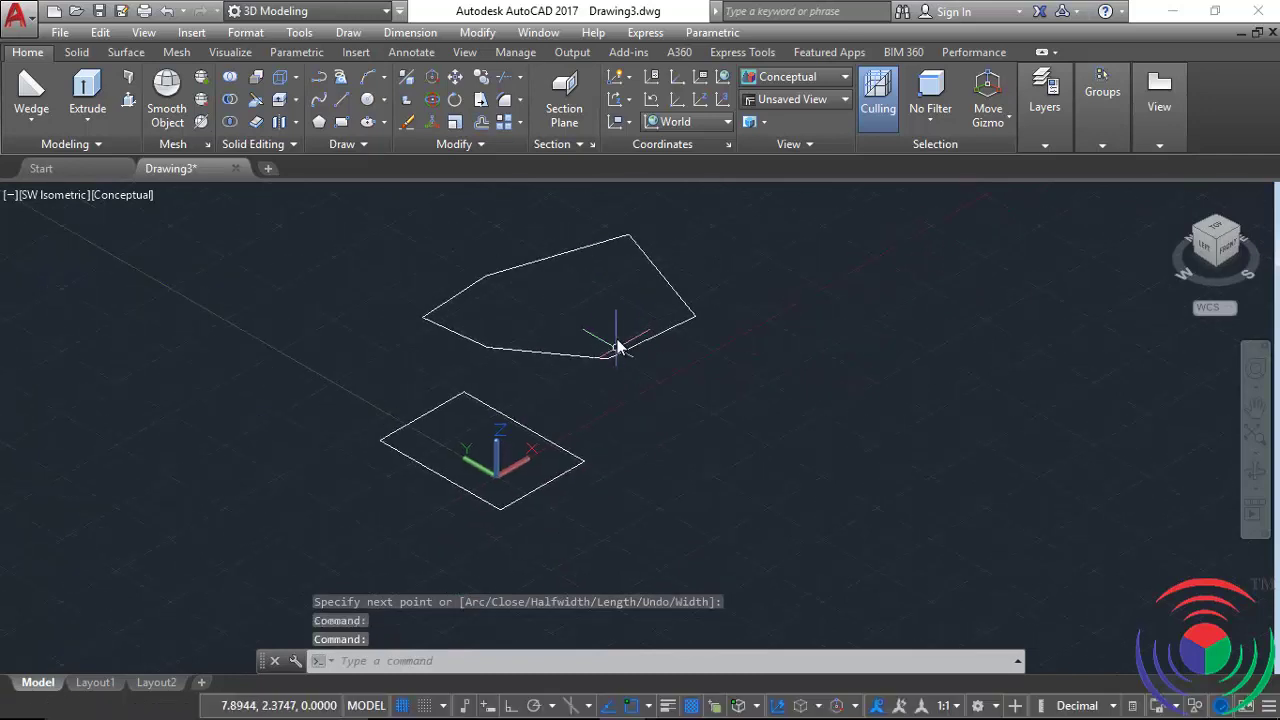
{"action": "left_click", "coordinate": [553, 446]}
{"action": "key", "text": "Escape"}
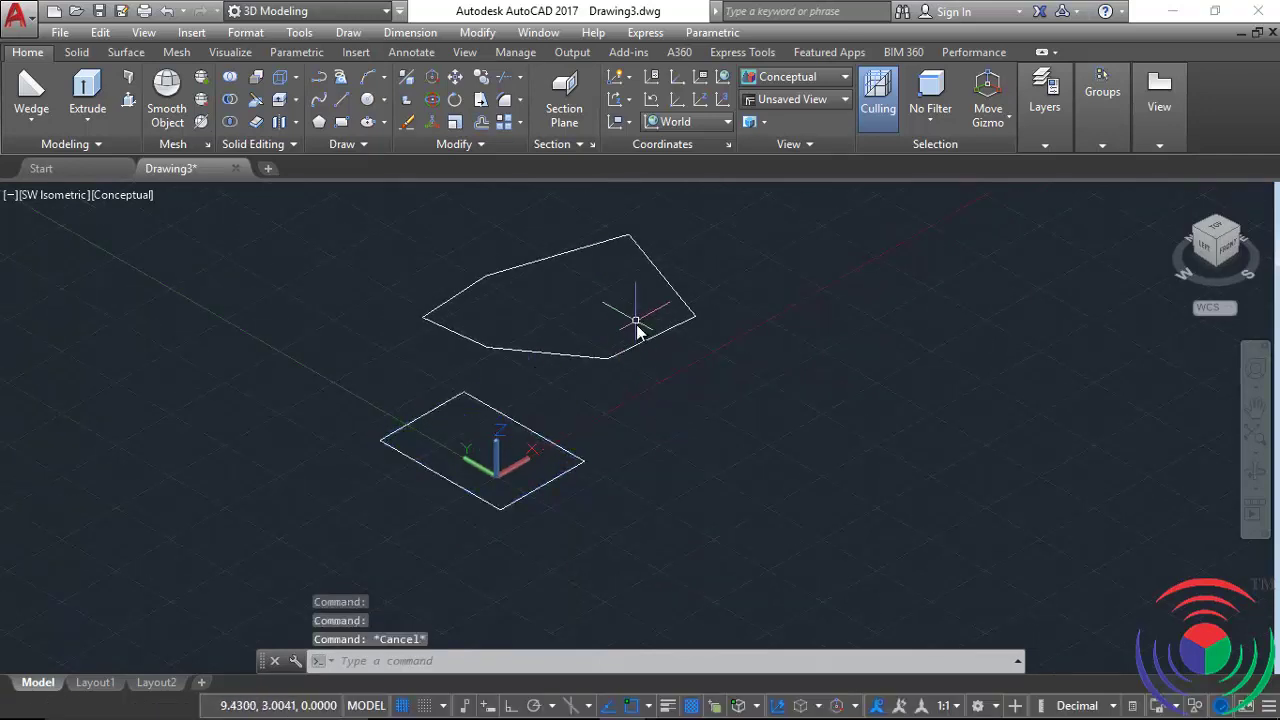
{"action": "left_click", "coordinate": [651, 340]}
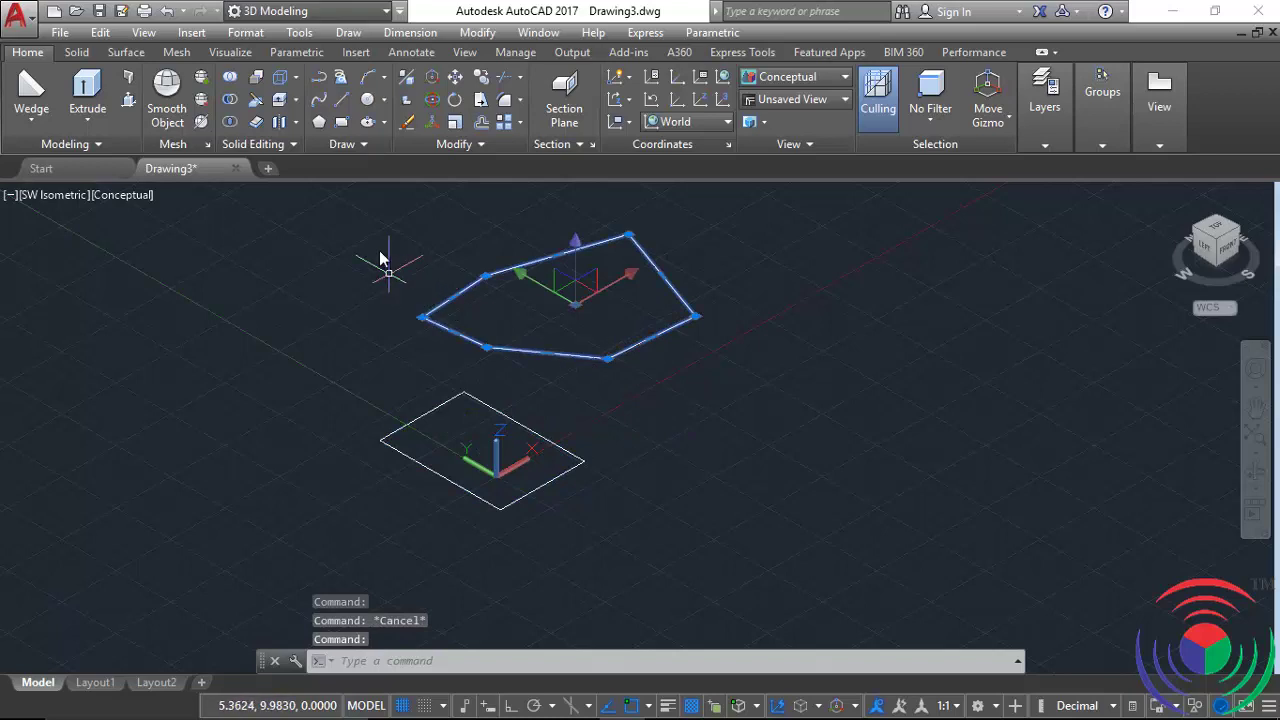
{"action": "key", "text": "Escape"}
- Draw a pentagon from separate lines to the right of the other outlines
{"action": "left_click", "coordinate": [341, 99]}
{"action": "left_click", "coordinate": [755, 369]}
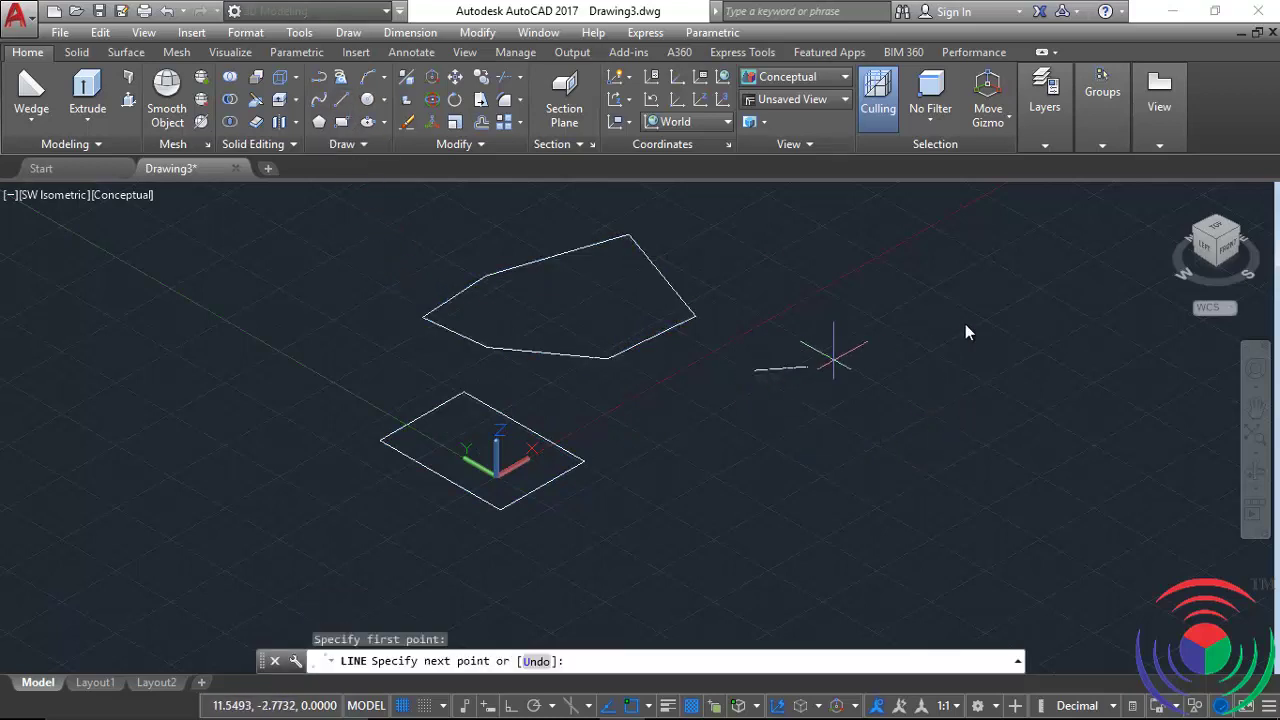
{"action": "left_click", "coordinate": [975, 320]}
{"action": "left_click", "coordinate": [1062, 486]}
{"action": "left_click", "coordinate": [849, 578]}
{"action": "left_click", "coordinate": [703, 500]}
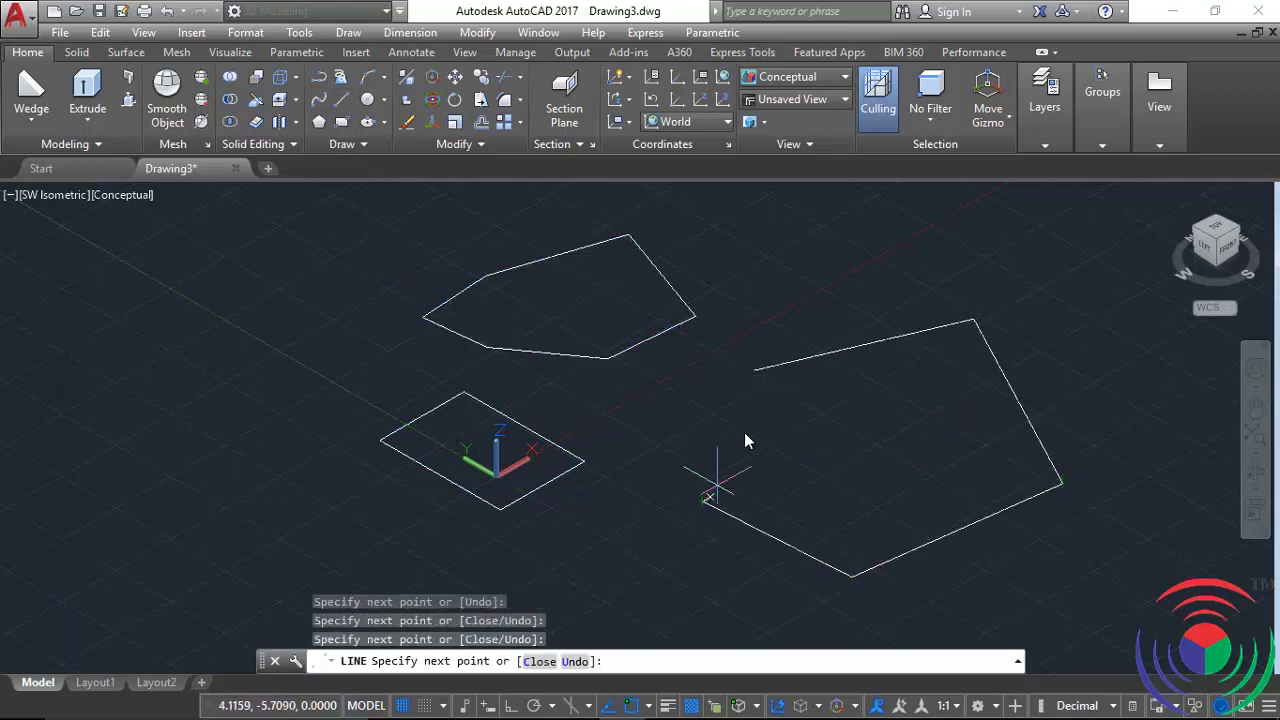
{"action": "left_click", "coordinate": [755, 369]}
{"action": "right_click", "coordinate": [800, 400]}
{"action": "left_click", "coordinate": [870, 414]}
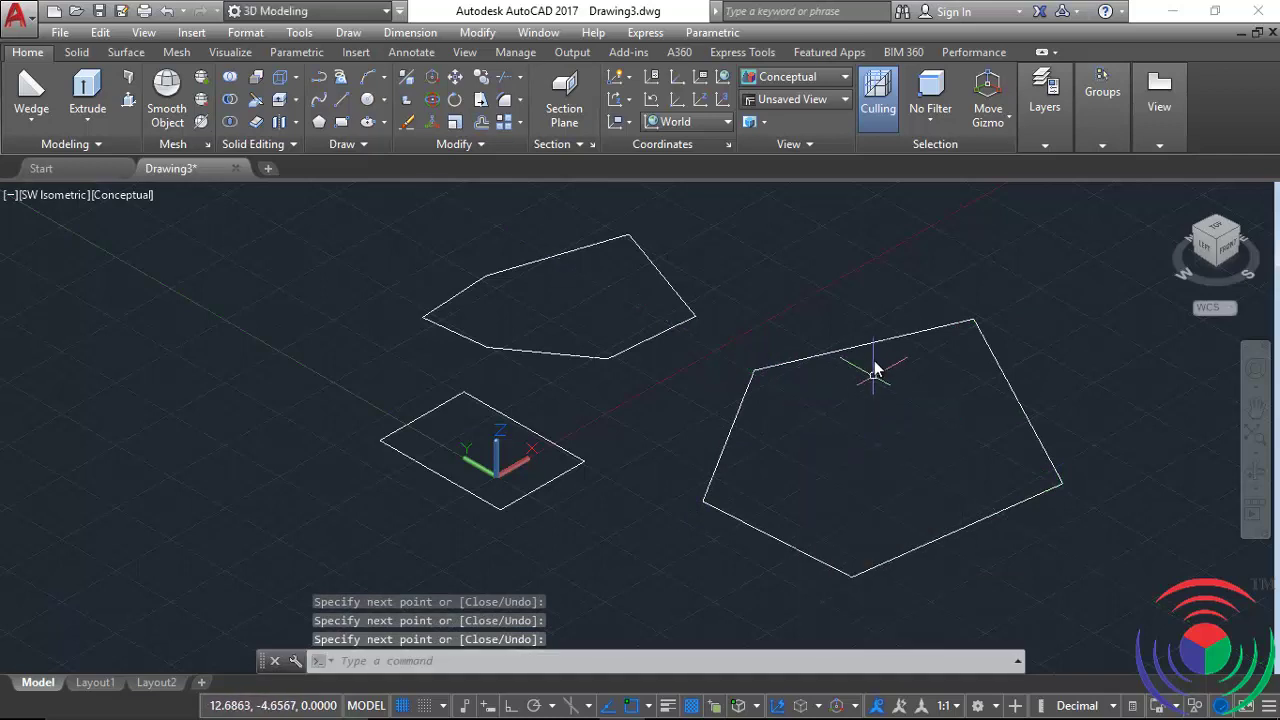
- Select the pentagon's edges to show they are separate line objects
{"action": "left_click", "coordinate": [875, 341]}
{"action": "left_click", "coordinate": [1002, 368]}
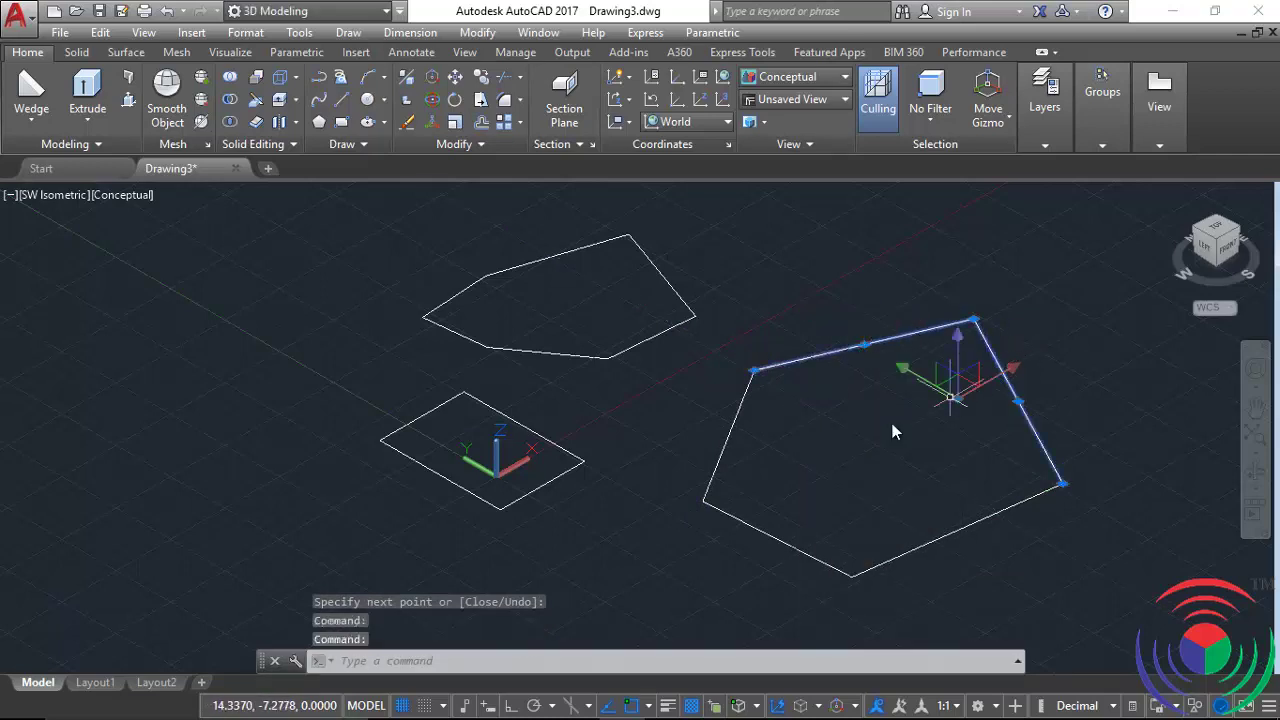
{"action": "key", "text": "Escape"}
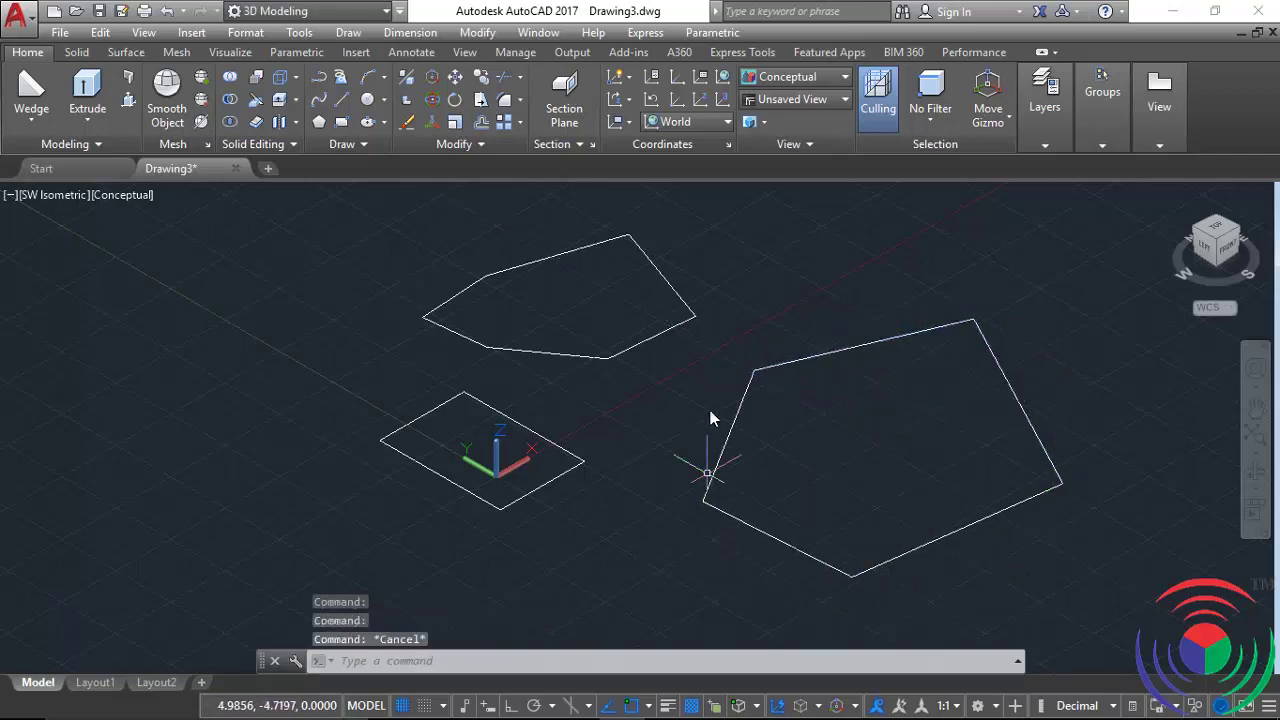
{"action": "left_click", "coordinate": [858, 350]}
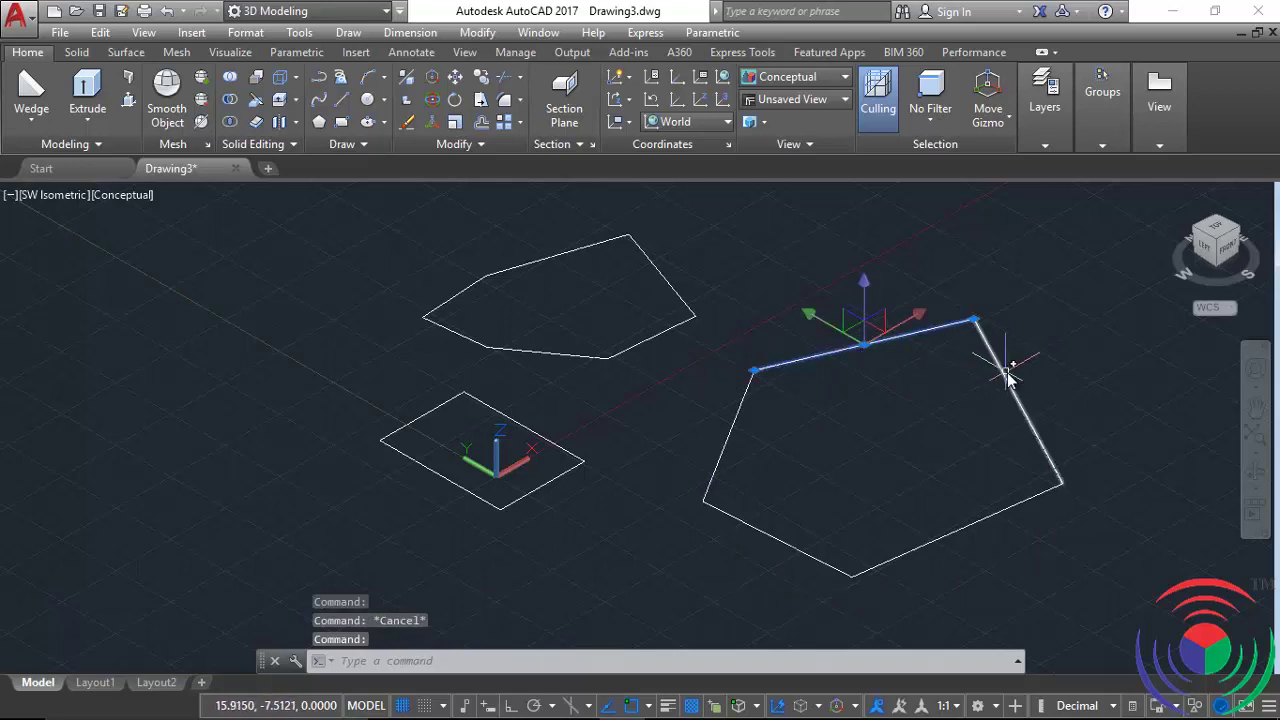
{"action": "left_click", "coordinate": [1008, 375]}
{"action": "left_click", "coordinate": [994, 456]}
{"action": "key", "text": "Escape"}
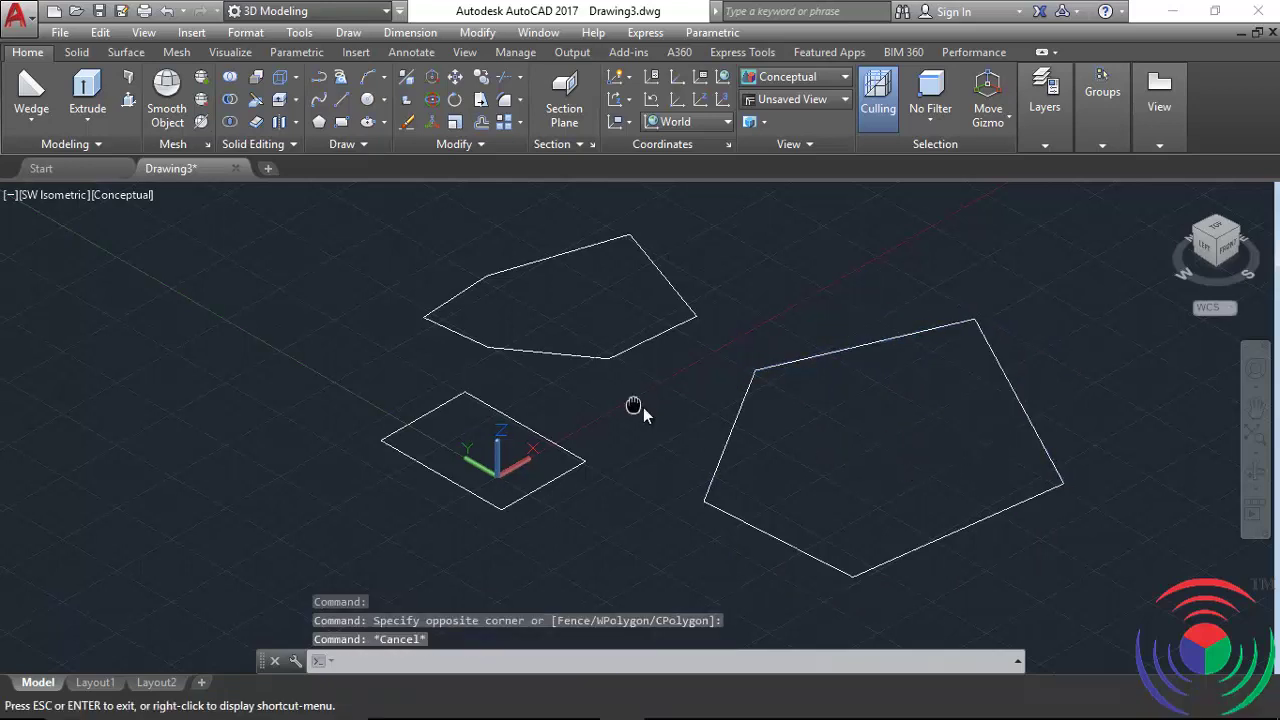
{"action": "middle_click_drag", "start_coordinate": [634, 405], "coordinate": [692, 443]}
- Draw a six-vertex polyline at the upper left and end it without closing
{"action": "left_click", "coordinate": [319, 99]}
{"action": "middle_click_drag", "start_coordinate": [464, 275], "coordinate": [572, 376]}
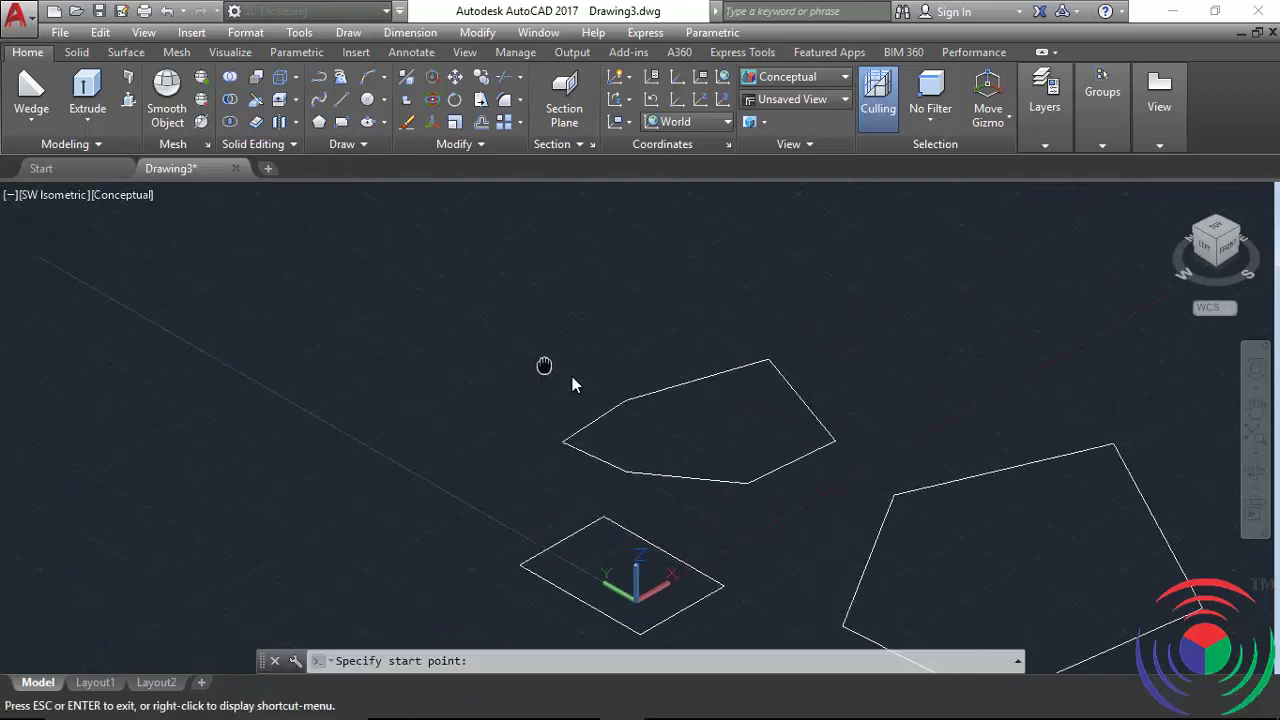
{"action": "left_click", "coordinate": [307, 305]}
{"action": "left_click", "coordinate": [506, 252]}
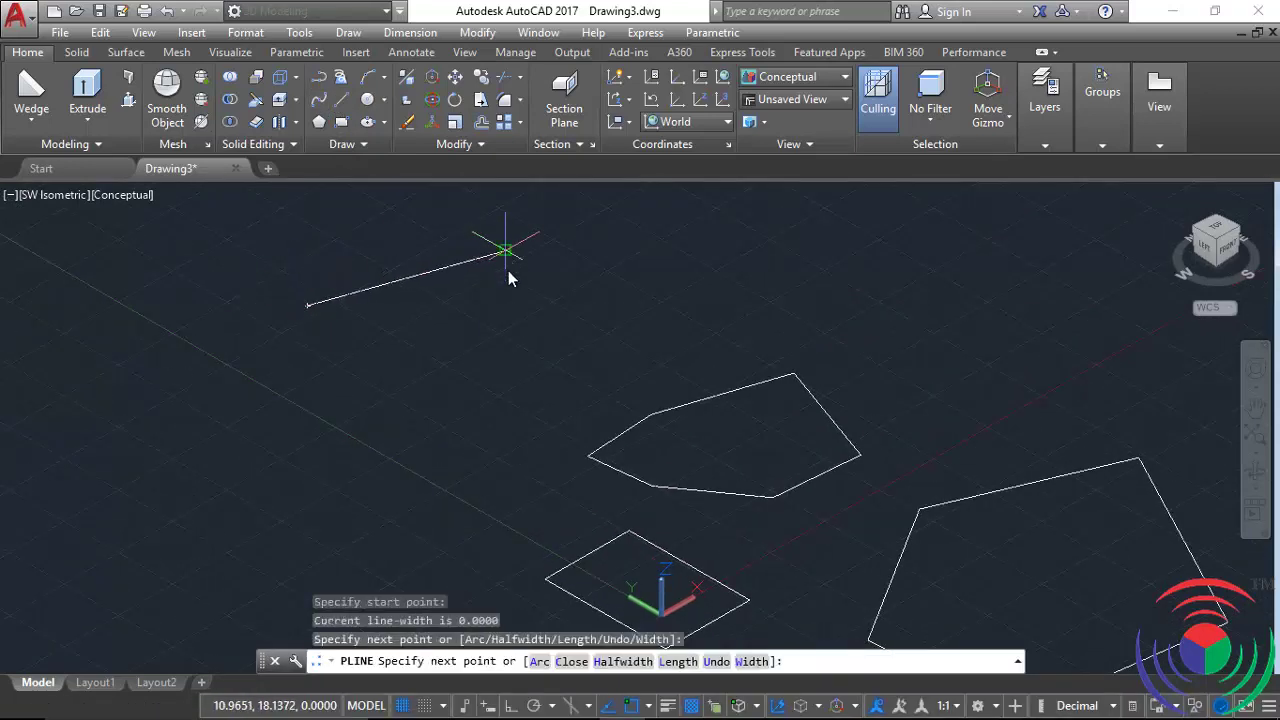
{"action": "left_click", "coordinate": [509, 378]}
{"action": "left_click", "coordinate": [426, 476]}
{"action": "left_click", "coordinate": [258, 463]}
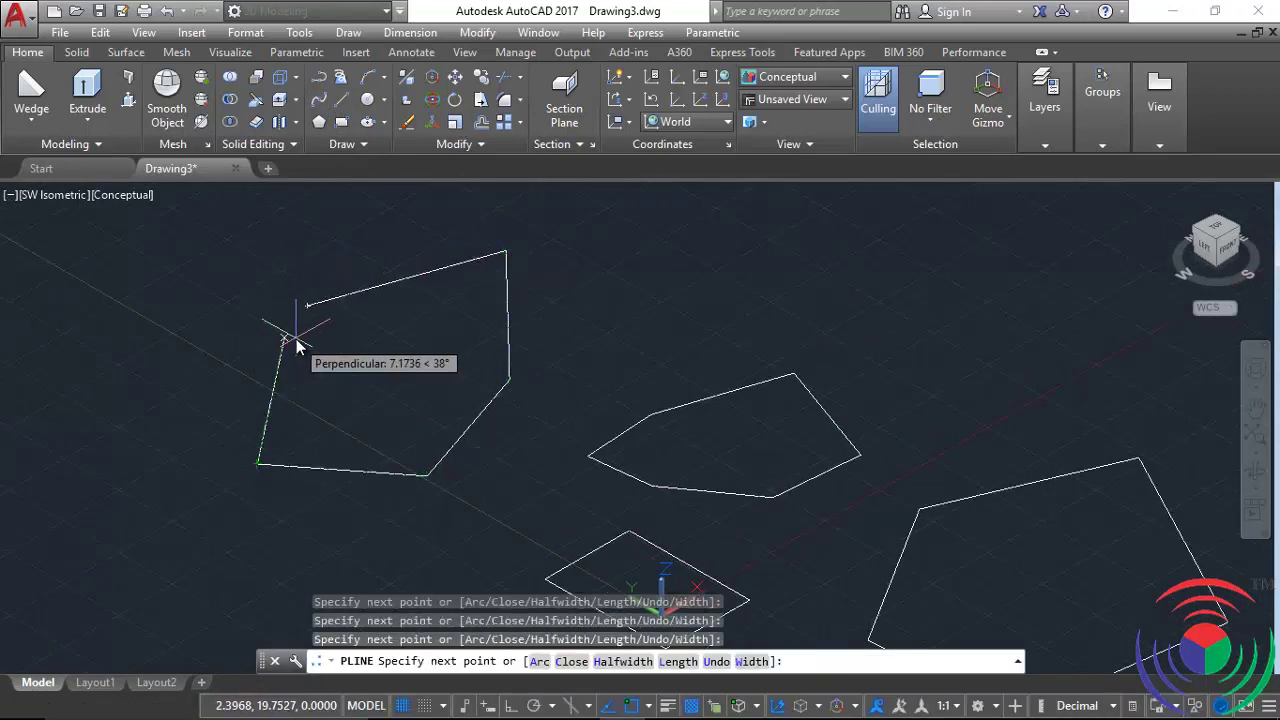
{"action": "left_click", "coordinate": [285, 337]}
{"action": "right_click", "coordinate": [324, 340]}
{"action": "left_click", "coordinate": [397, 356]}
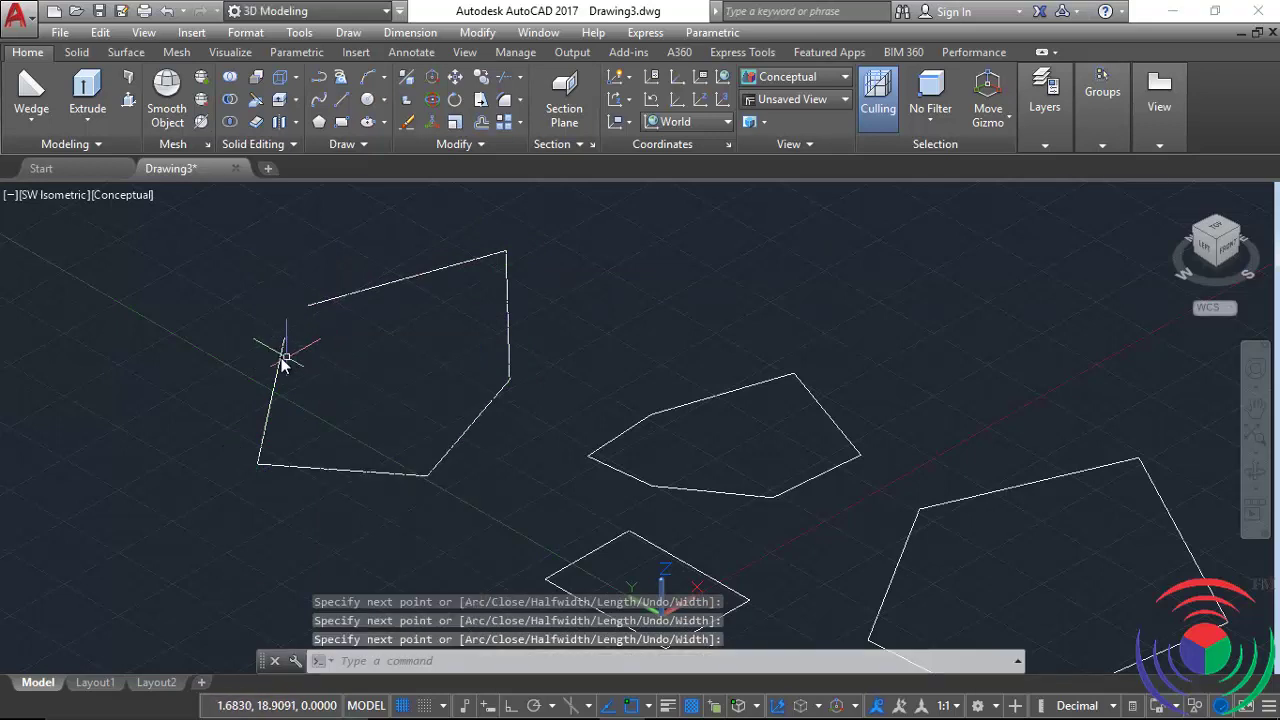
{"action": "scroll", "coordinate": [457, 320], "scroll_direction": "down", "scroll_amount": 2}
{"action": "key", "text": "Return"}
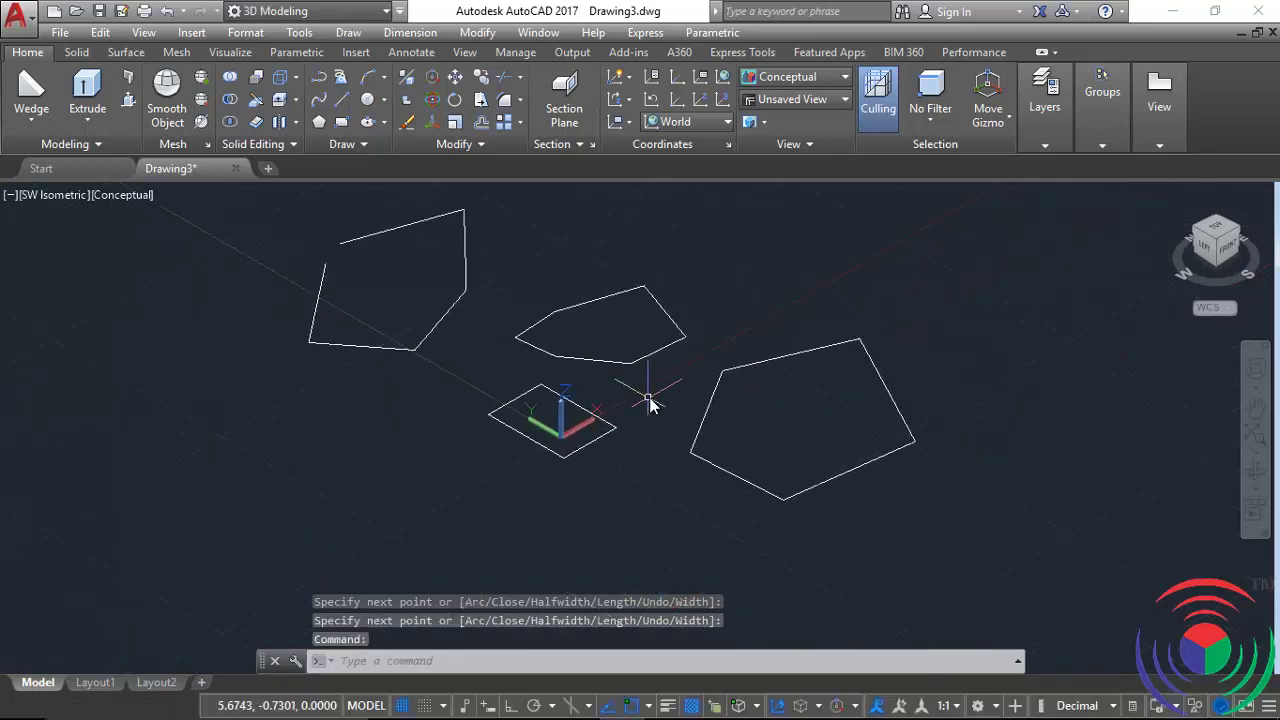
- Zoom and pan to frame all four profiles
{"action": "scroll", "coordinate": [655, 400], "scroll_direction": "up", "scroll_amount": 2}
{"action": "scroll", "coordinate": [641, 458], "scroll_direction": "down", "scroll_amount": 1}
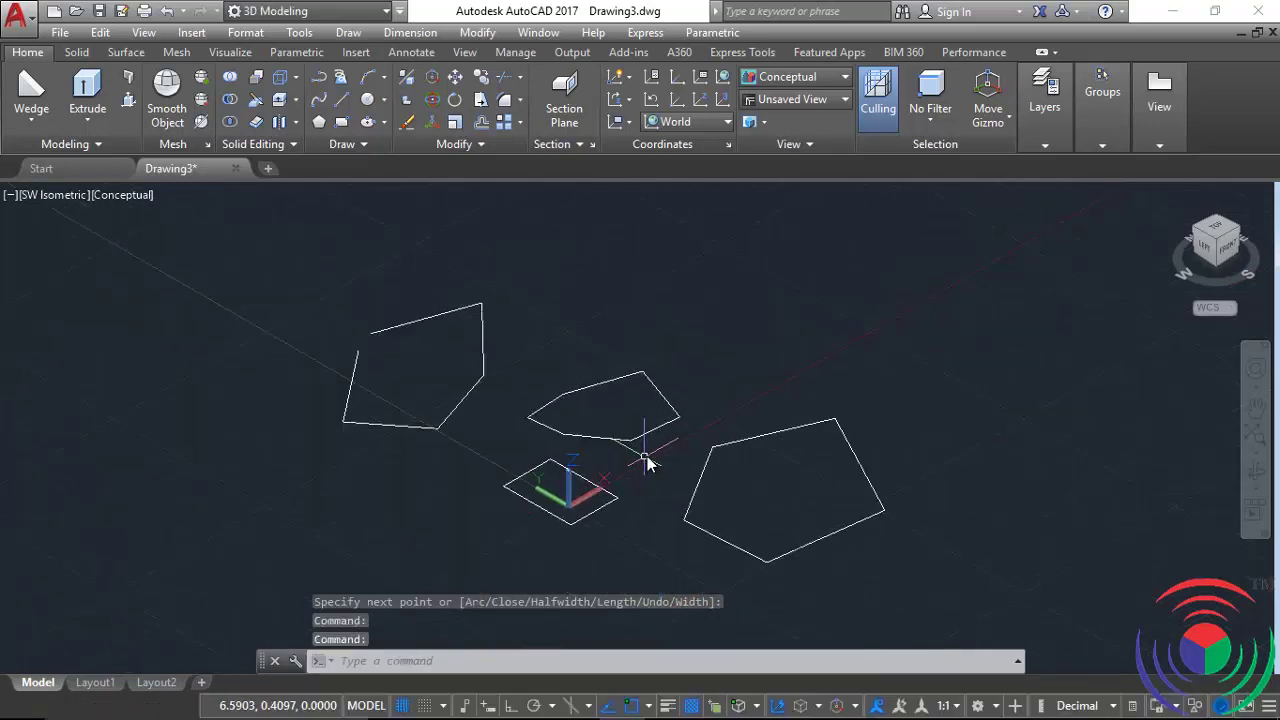
{"action": "scroll", "coordinate": [641, 458], "scroll_direction": "up", "scroll_amount": 1}
{"action": "middle_click_drag", "start_coordinate": [650, 444], "coordinate": [650, 426]}
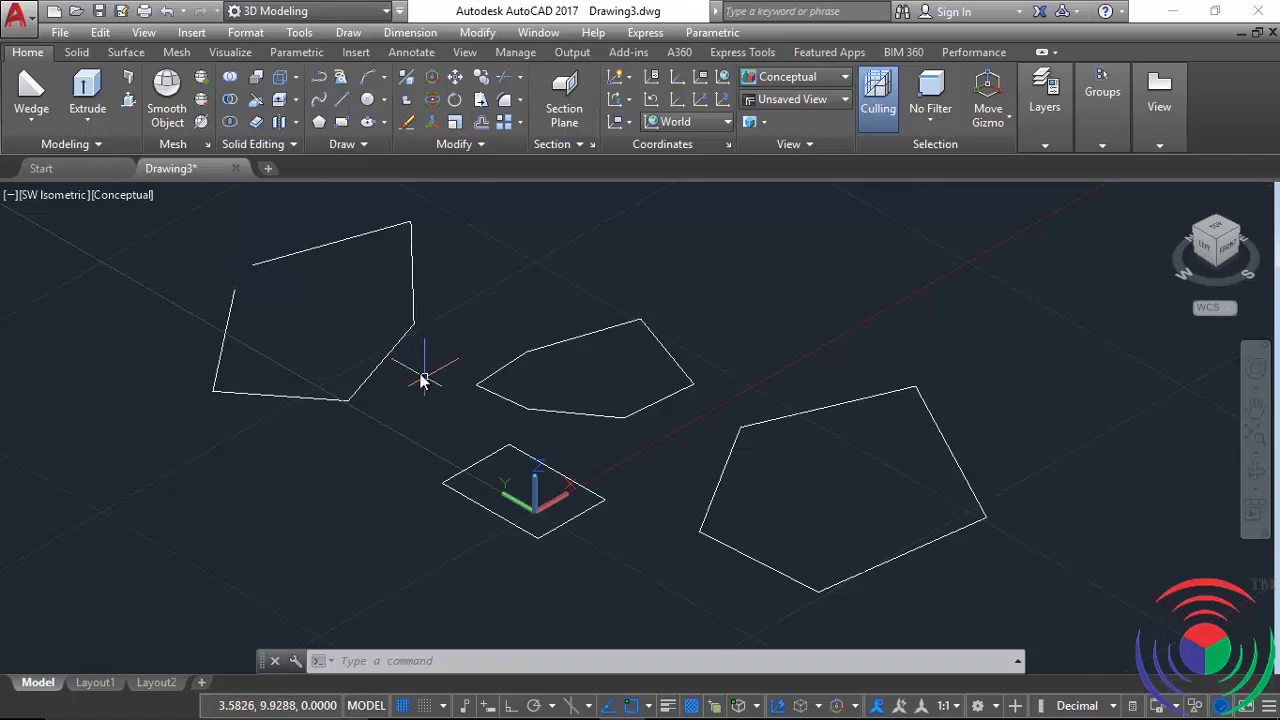
- Extrude the small rectangle to a height of 10 and orbit to inspect the box
{"action": "left_click", "coordinate": [87, 95]}
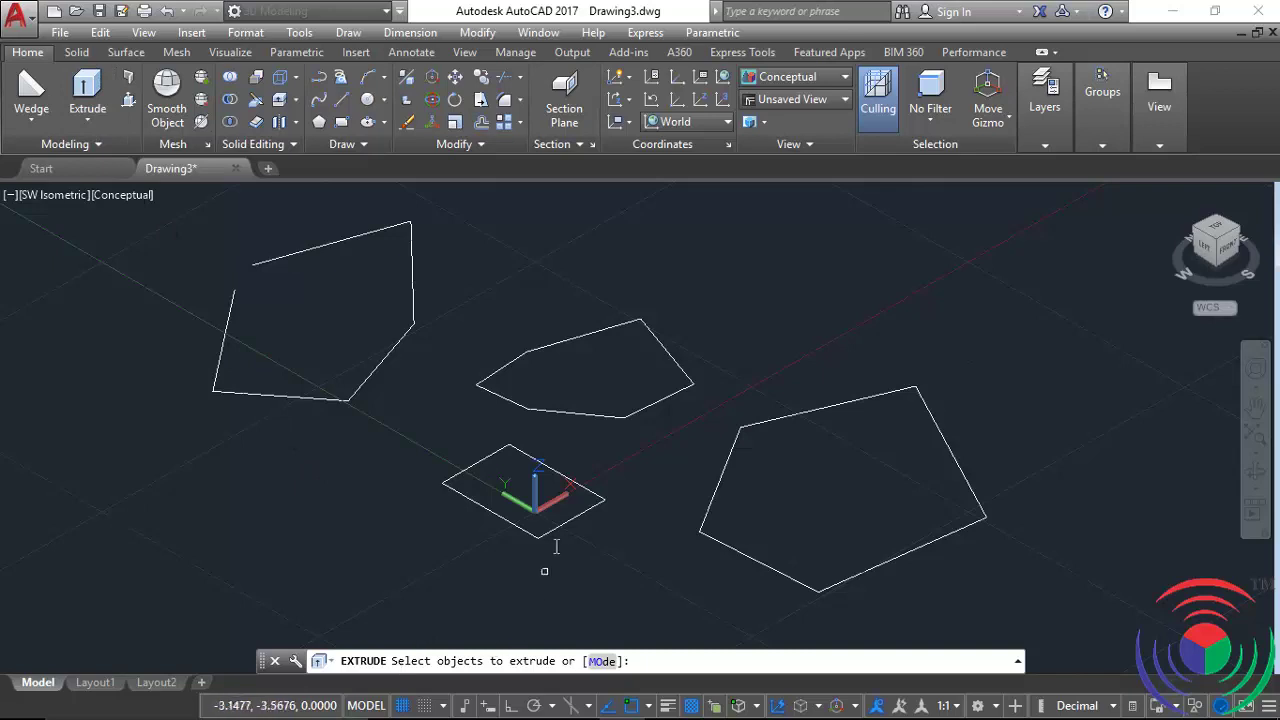
{"action": "left_click", "coordinate": [571, 519]}
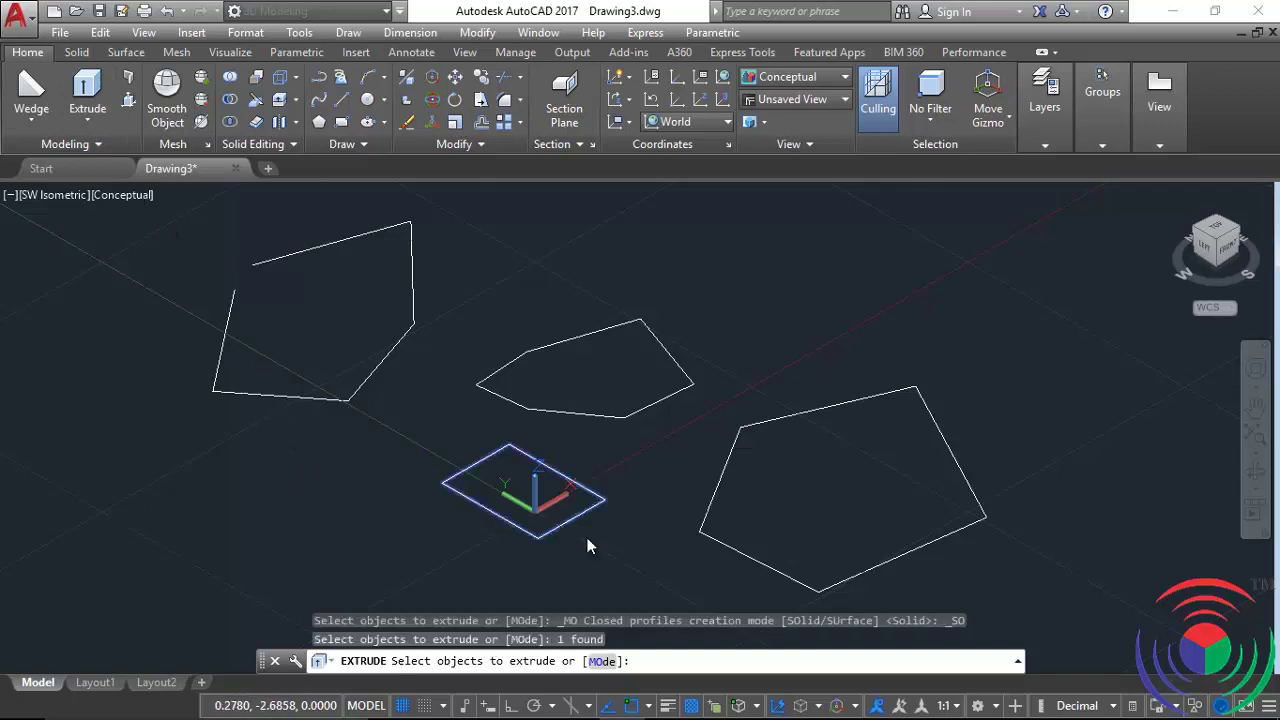
{"action": "right_click", "coordinate": [588, 546]}
{"action": "left_click", "coordinate": [612, 547]}
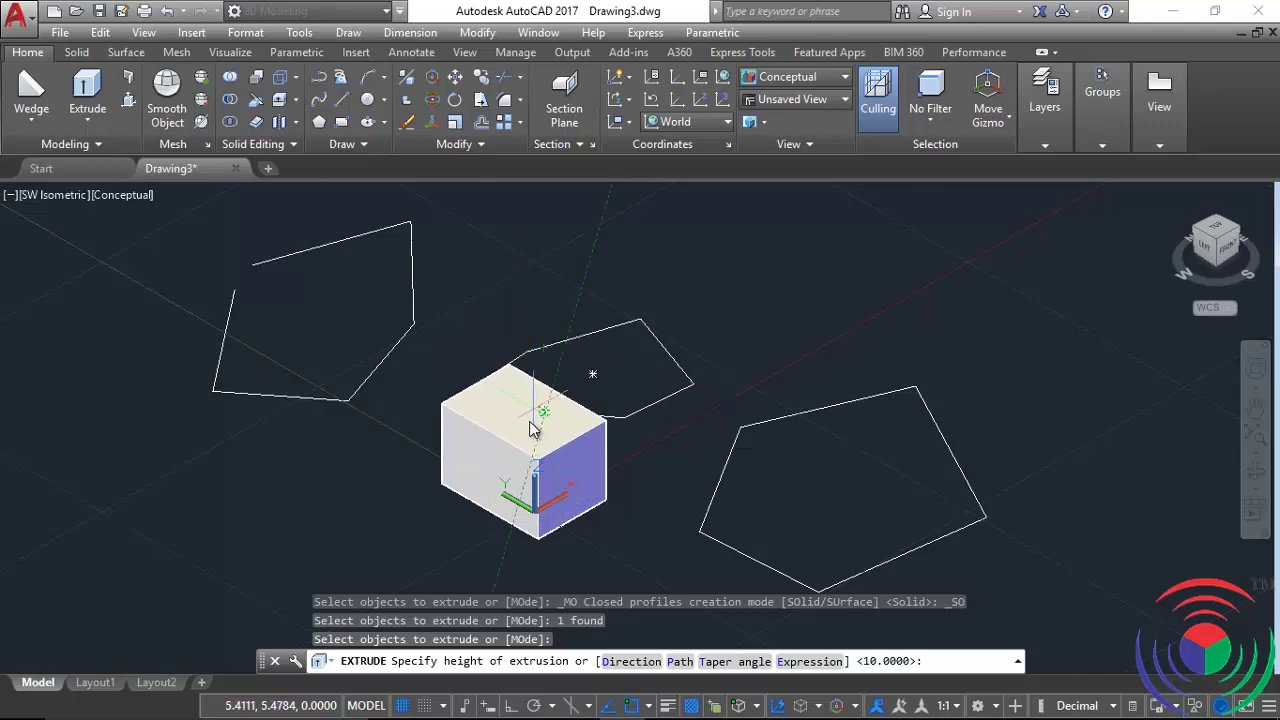
{"action": "type", "text": "10"}
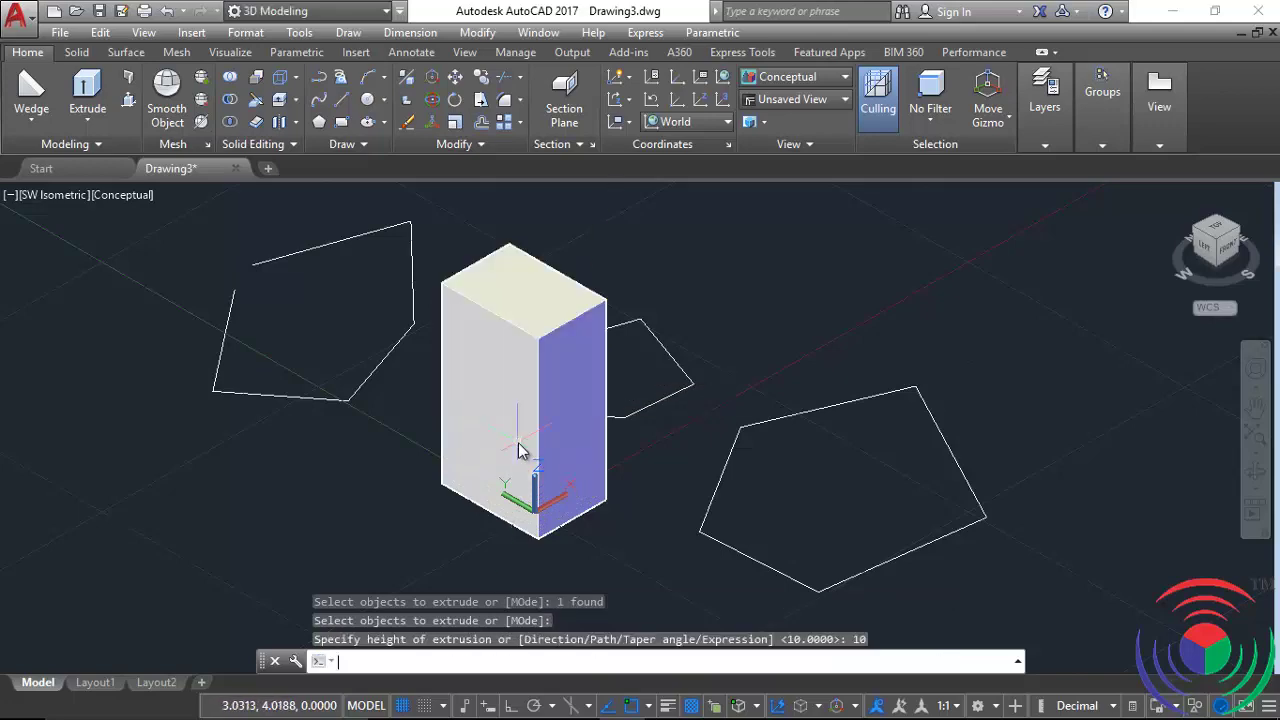
{"action": "key", "text": "Return"}
{"action": "mouse_move", "coordinate": [822, 528]}
{"action": "middle_mouse_down", "text": "shift"}
{"action": "mouse_move", "coordinate": [654, 457]}
{"action": "mouse_move", "coordinate": [711, 480]}
{"action": "mouse_move", "coordinate": [551, 494]}
{"action": "middle_mouse_up", "text": "shift"}
{"action": "scroll", "coordinate": [551, 494], "scroll_direction": "up", "scroll_amount": 3}
{"action": "scroll", "coordinate": [529, 491], "scroll_direction": "down", "scroll_amount": 8}
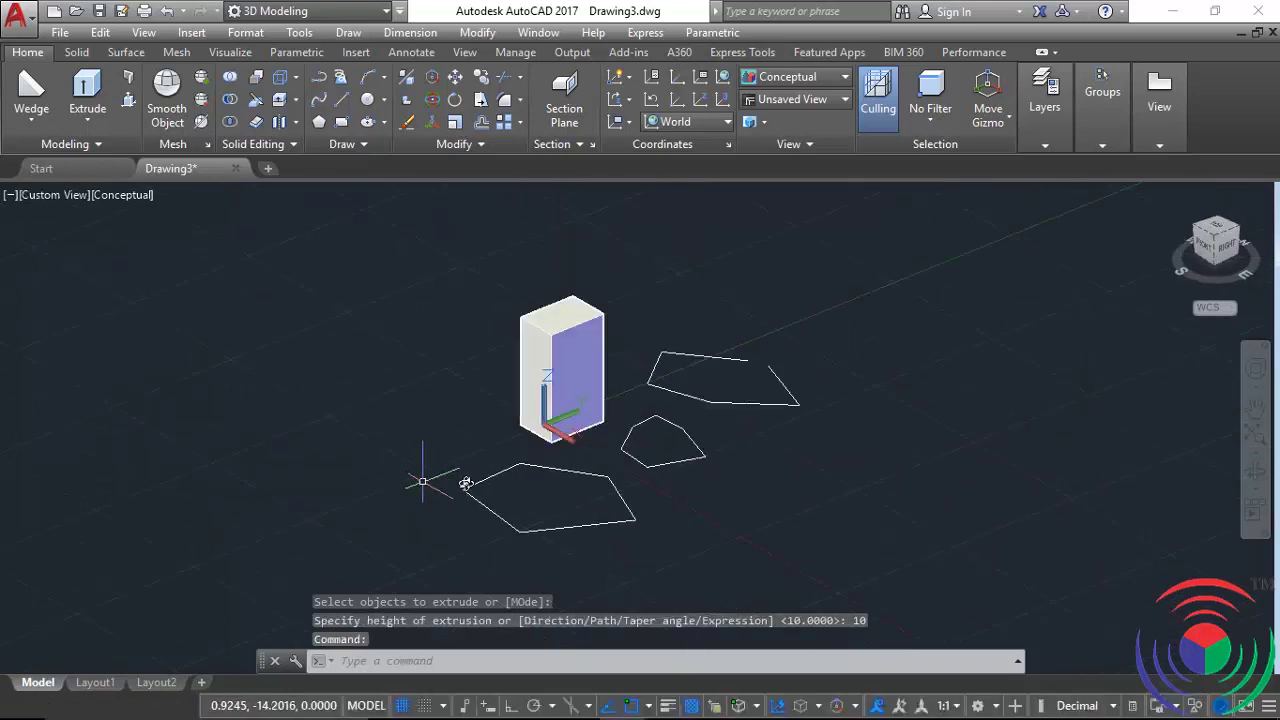
{"action": "scroll", "coordinate": [697, 427], "scroll_direction": "up", "scroll_amount": 3}
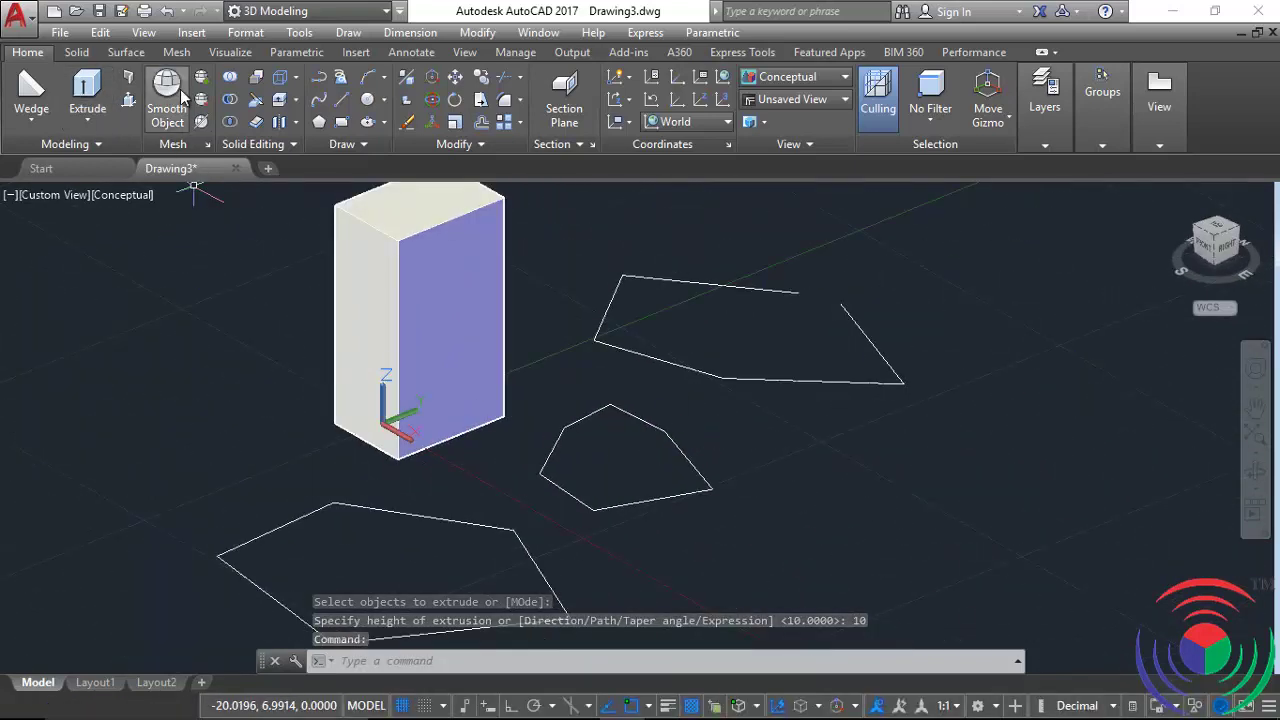
- Extrude the small closed polygon to height 10 beside the box
{"action": "left_click", "coordinate": [99, 92]}
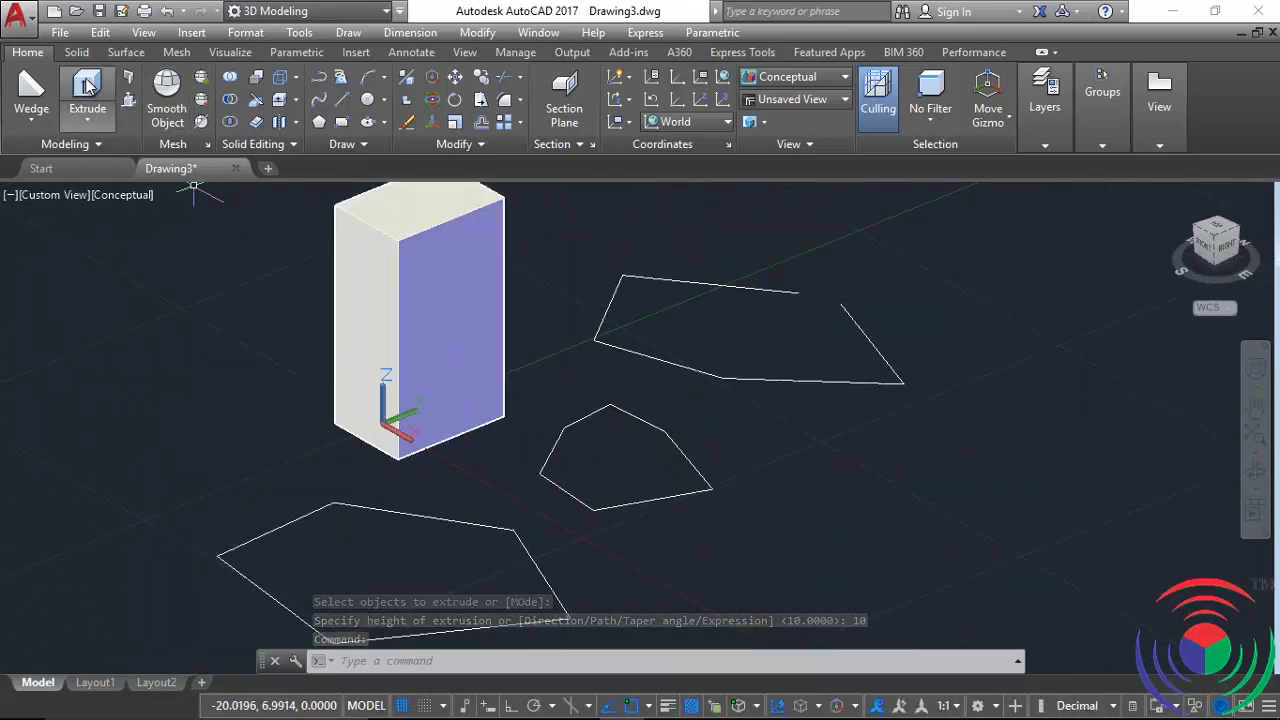
{"action": "left_click", "coordinate": [649, 503]}
{"action": "right_click", "coordinate": [710, 540]}
{"action": "left_click", "coordinate": [745, 549]}
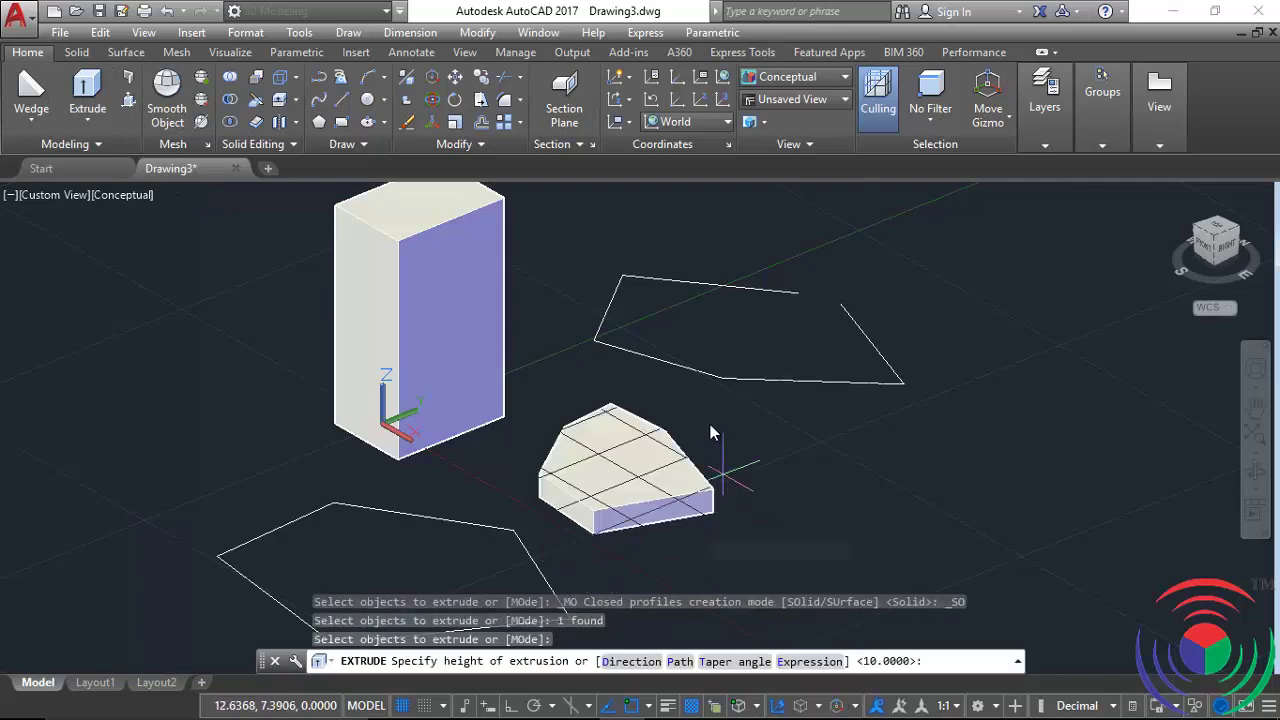
{"action": "type", "text": "10"}
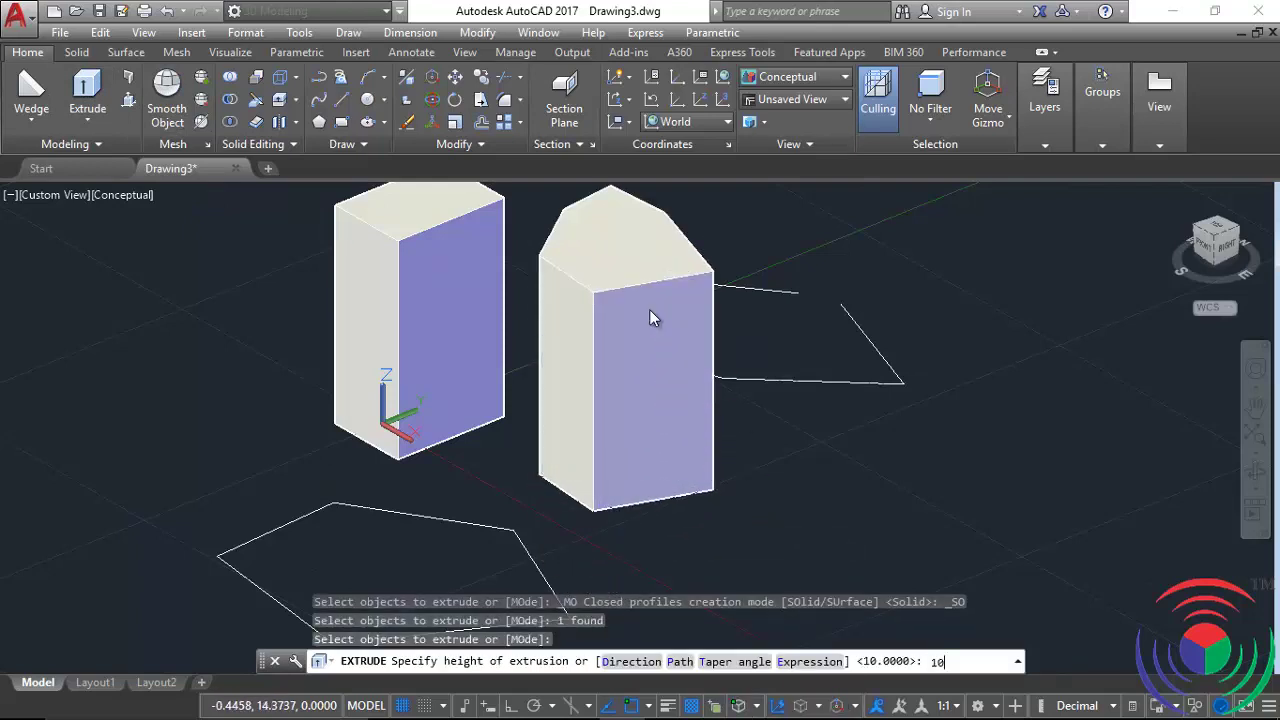
{"action": "key", "text": "Return"}
{"action": "middle_click_drag", "start_coordinate": [864, 522], "coordinate": [744, 410], "text": "shift"}
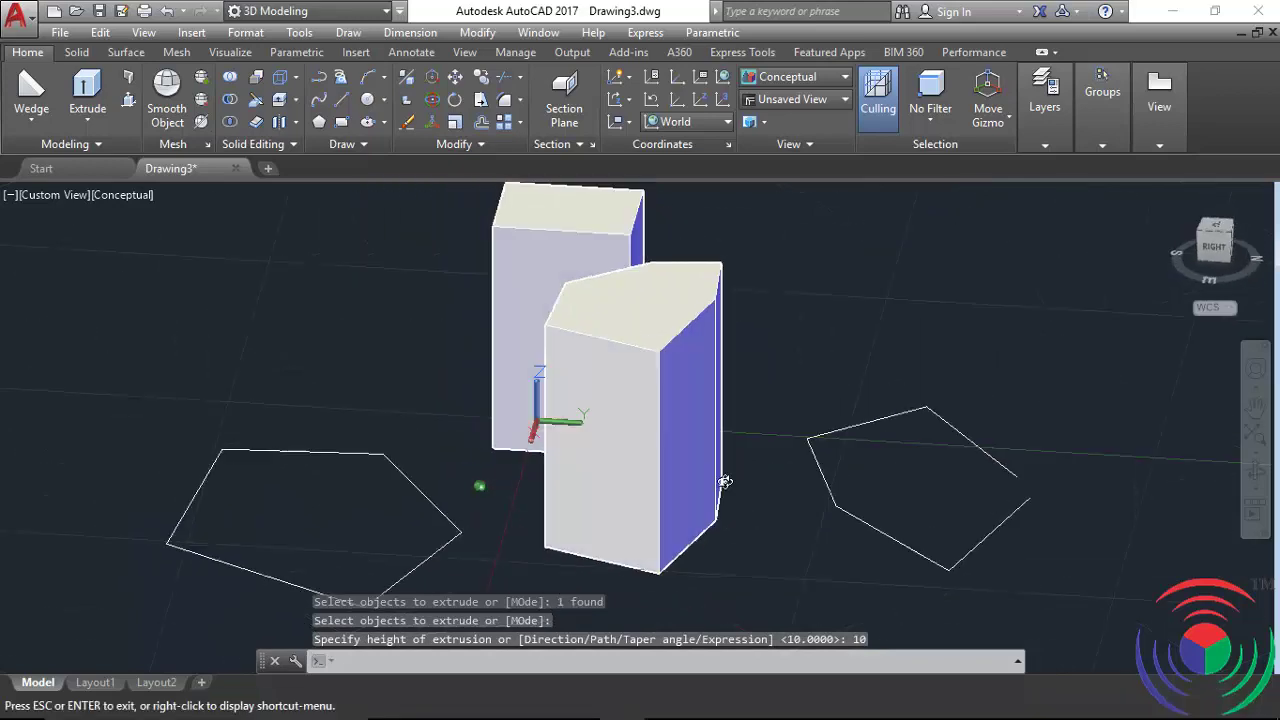
{"action": "scroll", "coordinate": [744, 410], "scroll_direction": "up", "scroll_amount": 3}
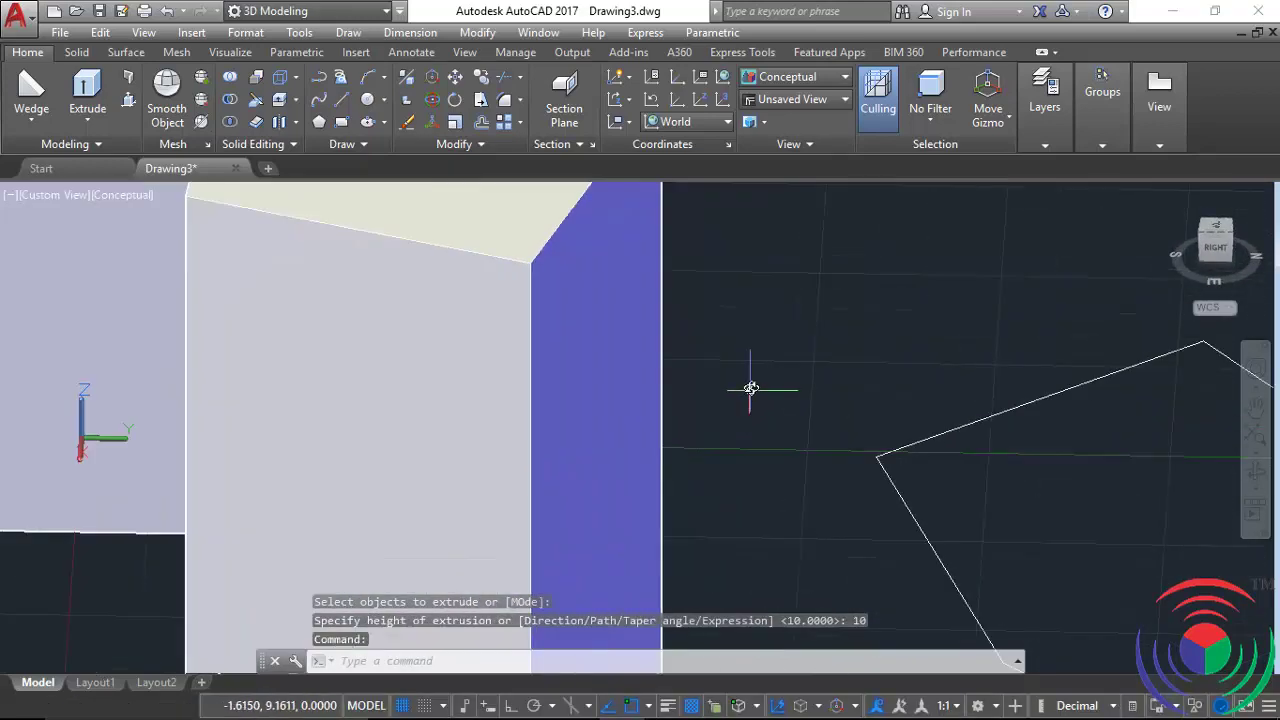
{"action": "scroll", "coordinate": [749, 386], "scroll_direction": "down", "scroll_amount": 5}
{"action": "scroll", "coordinate": [760, 351], "scroll_direction": "down", "scroll_amount": 2}
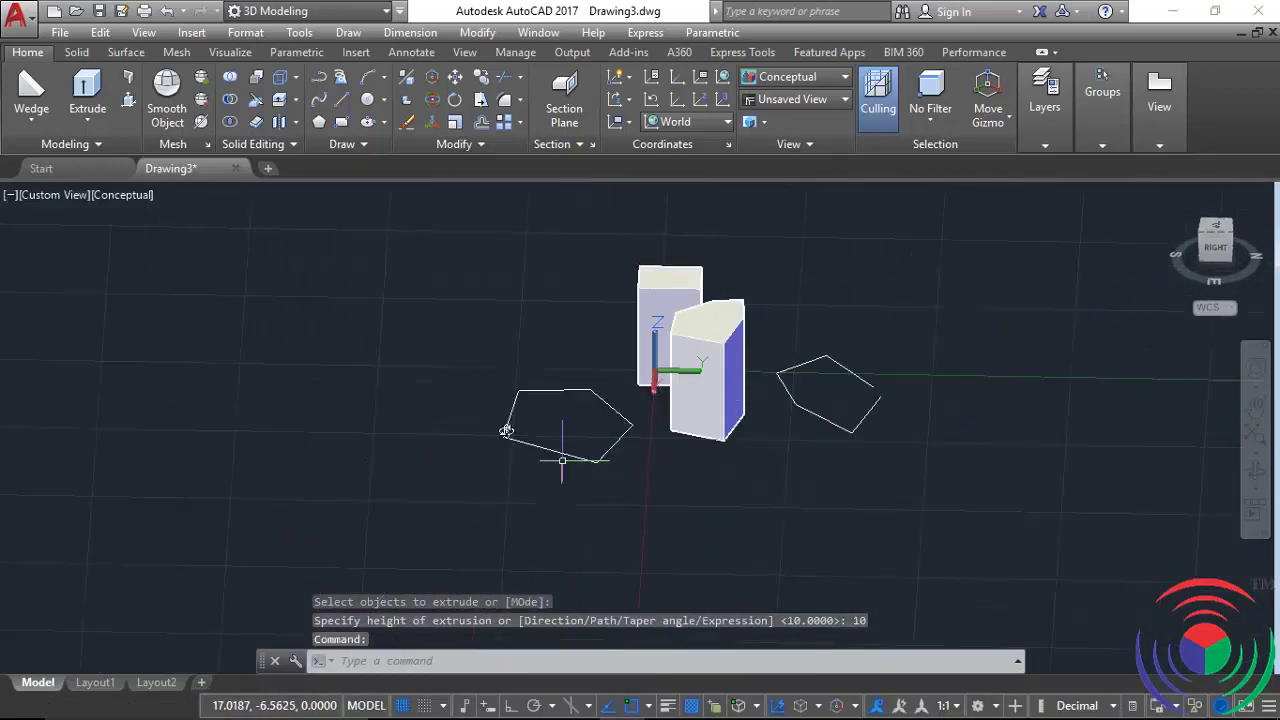
- Window-select the left outline and extrude it to height 10 as open-topped walls
{"action": "left_click", "coordinate": [88, 84]}
{"action": "scroll", "coordinate": [620, 408], "scroll_direction": "up", "scroll_amount": 1}
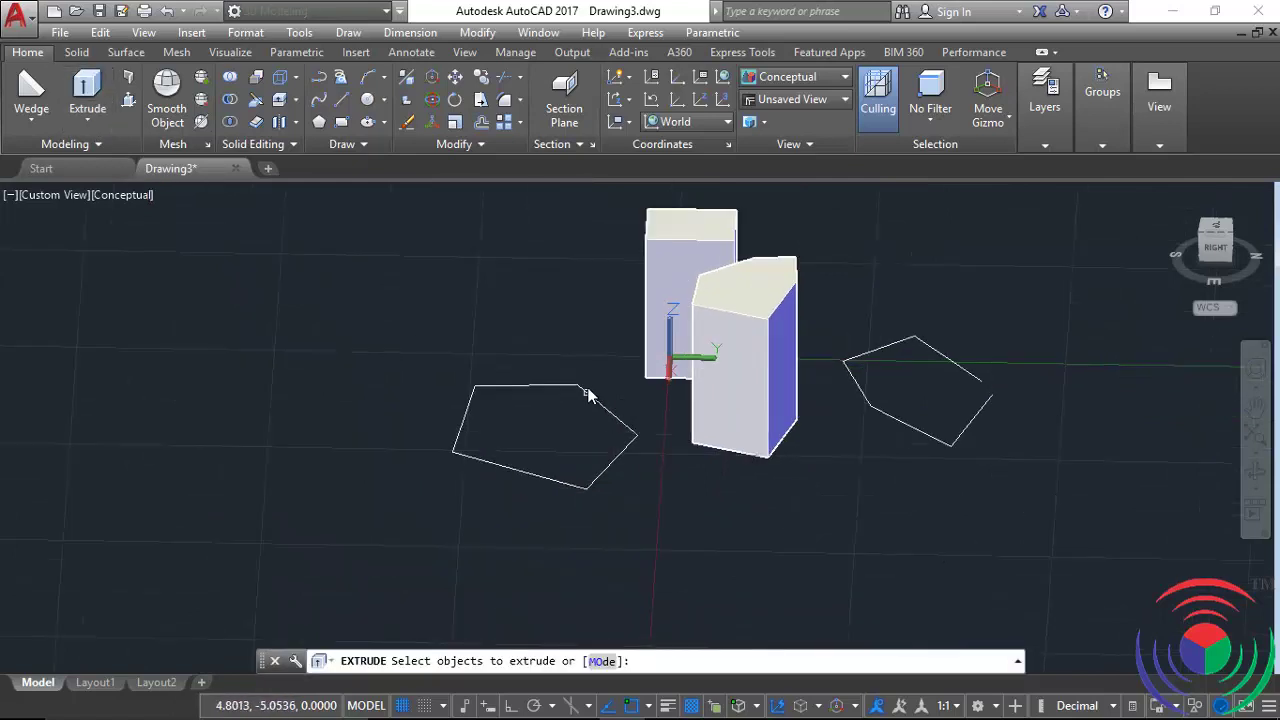
{"action": "left_click", "coordinate": [619, 378]}
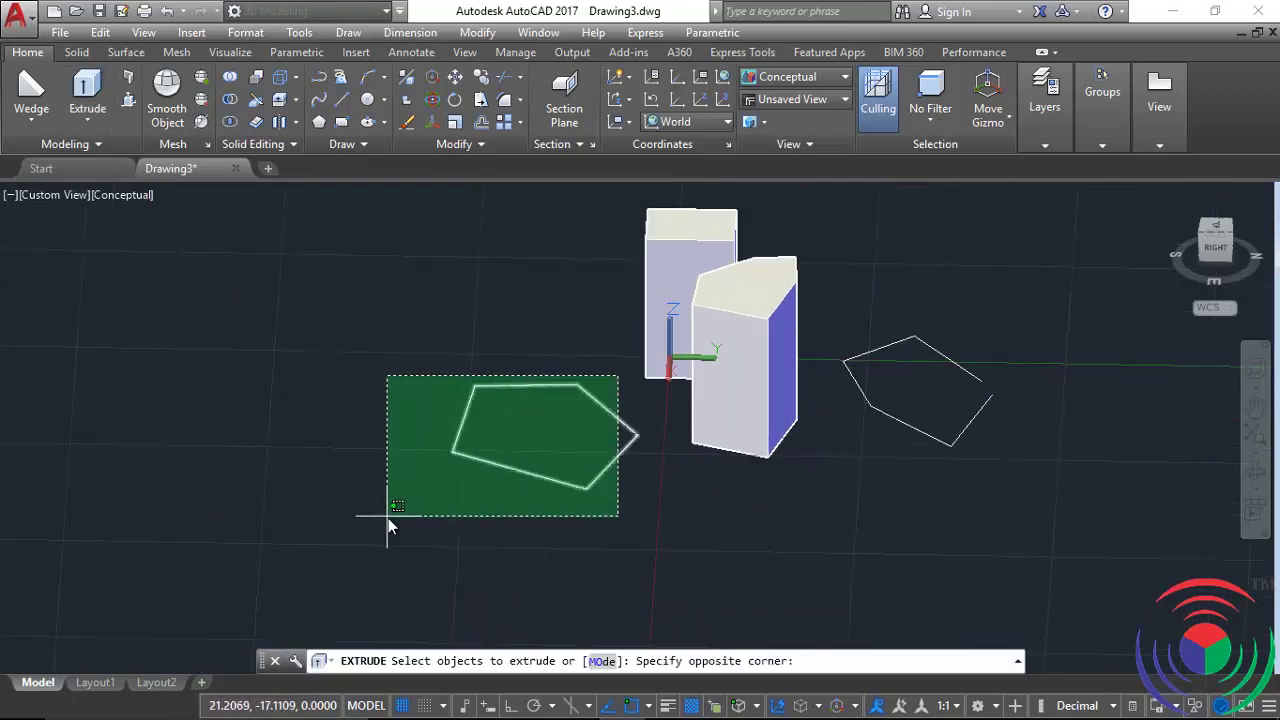
{"action": "left_click", "coordinate": [388, 518]}
{"action": "right_click", "coordinate": [515, 550]}
{"action": "left_click", "coordinate": [540, 557]}
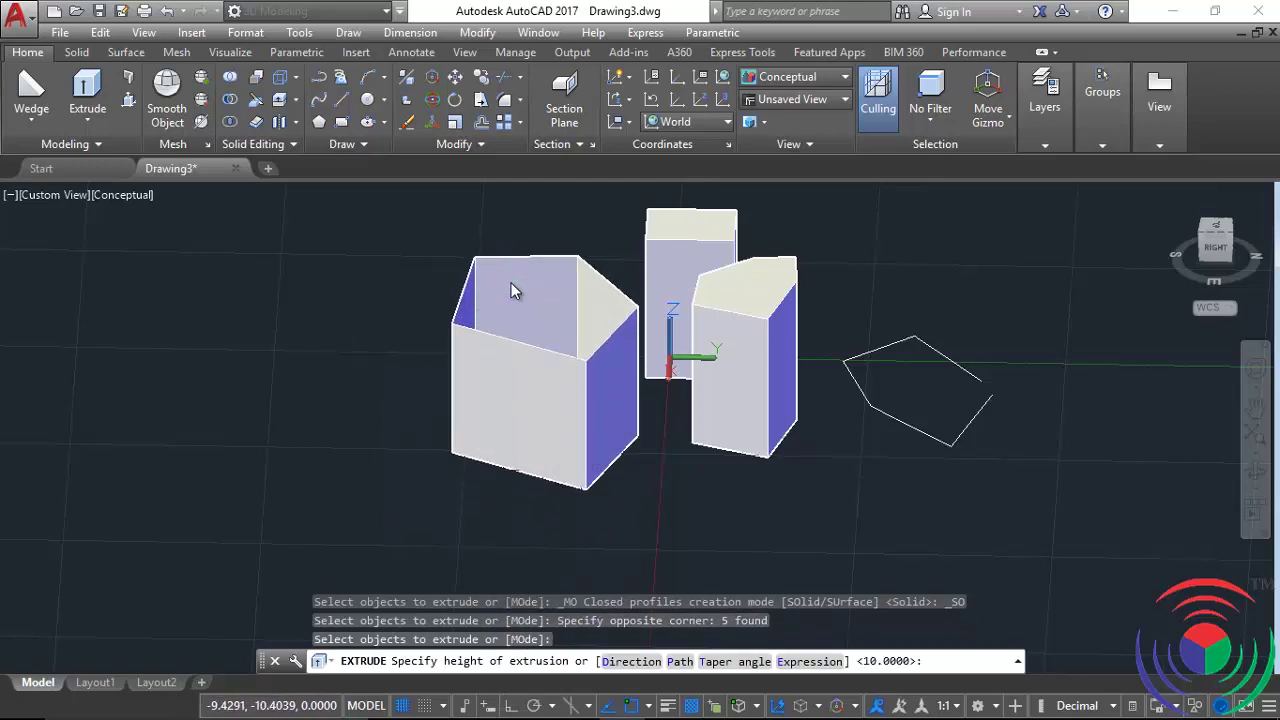
{"action": "mouse_move", "coordinate": [609, 376]}
{"action": "middle_mouse_down", "text": "shift"}
{"action": "mouse_move", "coordinate": [617, 443]}
{"action": "mouse_move", "coordinate": [877, 449]}
{"action": "mouse_move", "coordinate": [569, 474]}
{"action": "mouse_move", "coordinate": [651, 466]}
{"action": "mouse_move", "coordinate": [704, 434]}
{"action": "mouse_move", "coordinate": [1014, 457]}
{"action": "middle_mouse_up", "text": "shift"}
{"action": "key", "text": "Return"}
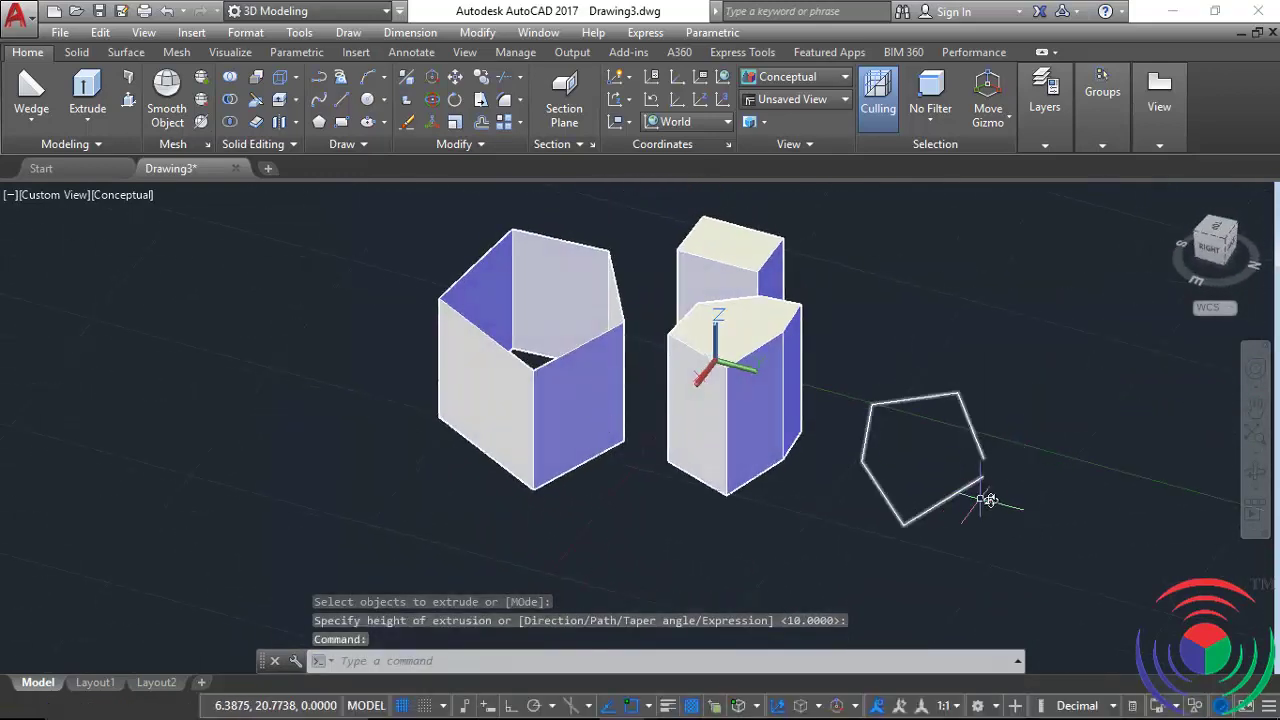
- Extrude the right pentagon outline into hollow, open-topped walls
{"action": "left_click", "coordinate": [87, 95]}
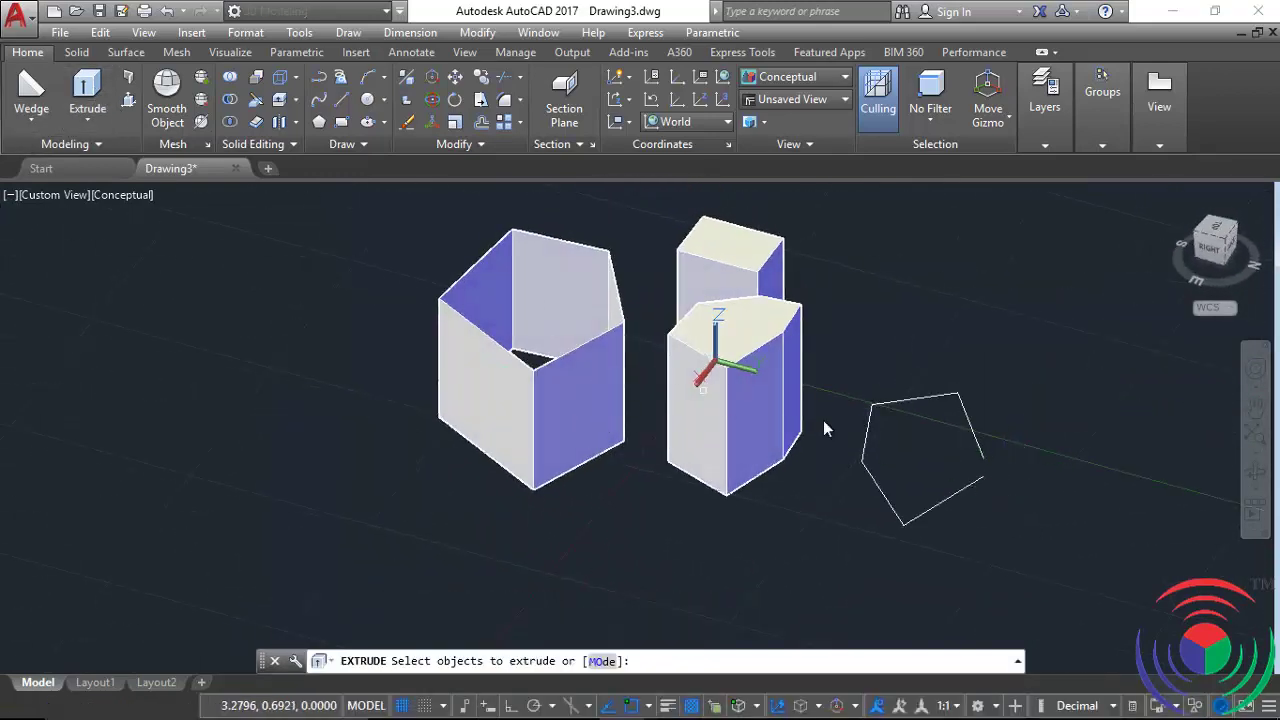
{"action": "left_click", "coordinate": [969, 420]}
{"action": "right_click", "coordinate": [1010, 398]}
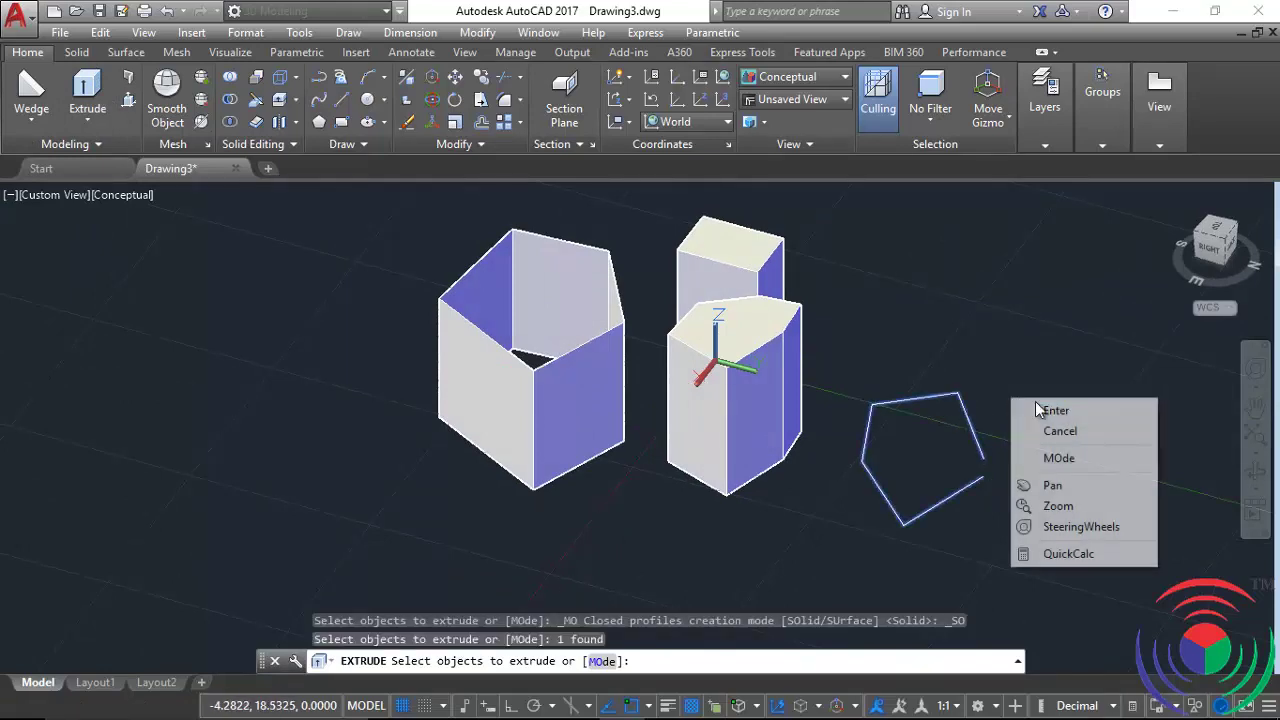
{"action": "left_click", "coordinate": [1035, 401]}
{"action": "mouse_move", "coordinate": [1042, 326]}
{"action": "middle_mouse_down", "text": "shift"}
{"action": "mouse_move", "coordinate": [965, 510]}
{"action": "mouse_move", "coordinate": [1063, 580]}
{"action": "mouse_move", "coordinate": [1045, 480]}
{"action": "mouse_move", "coordinate": [991, 420]}
{"action": "mouse_move", "coordinate": [1094, 446]}
{"action": "mouse_move", "coordinate": [1086, 469]}
{"action": "middle_mouse_up", "text": "shift"}
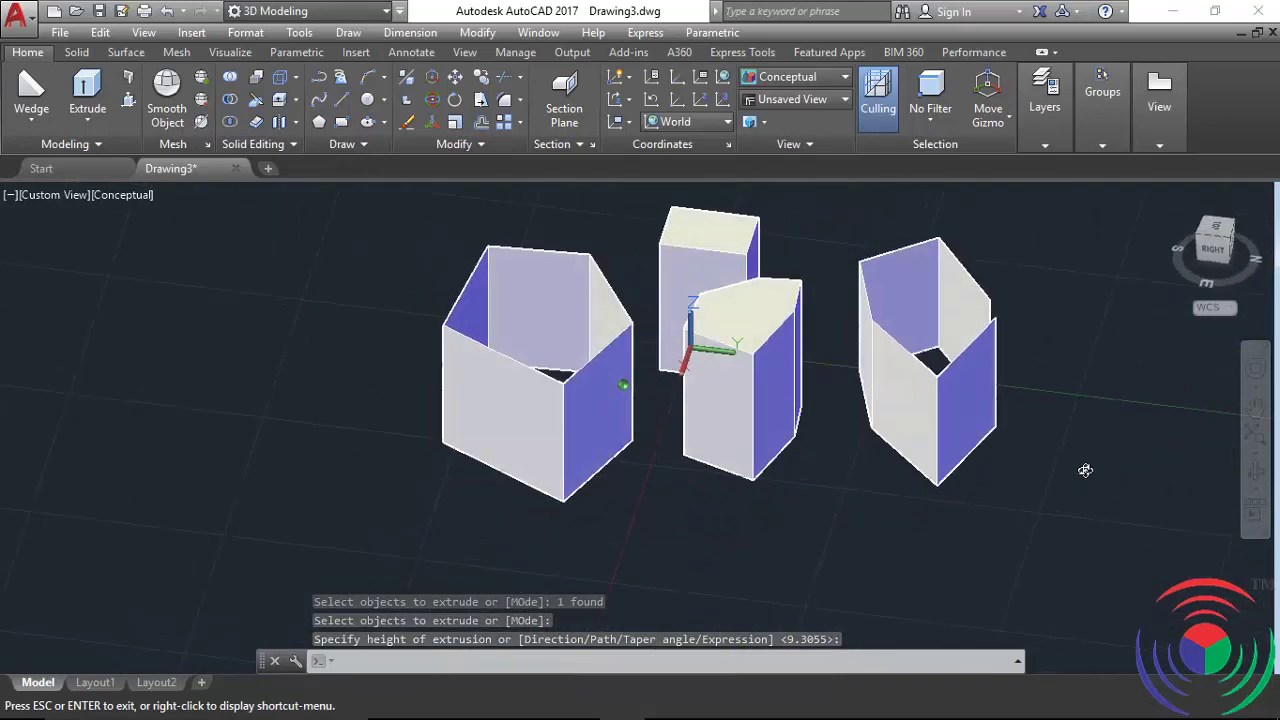
{"action": "key", "text": "Escape"}
{"action": "scroll", "coordinate": [574, 309], "scroll_direction": "up", "scroll_amount": 5}
{"action": "scroll", "coordinate": [619, 303], "scroll_direction": "down", "scroll_amount": 5}
{"action": "middle_click_drag", "start_coordinate": [740, 392], "coordinate": [518, 335], "text": "shift"}
- Draw a larger rectangle beside the pentagon shapes
{"action": "left_click", "coordinate": [342, 122]}
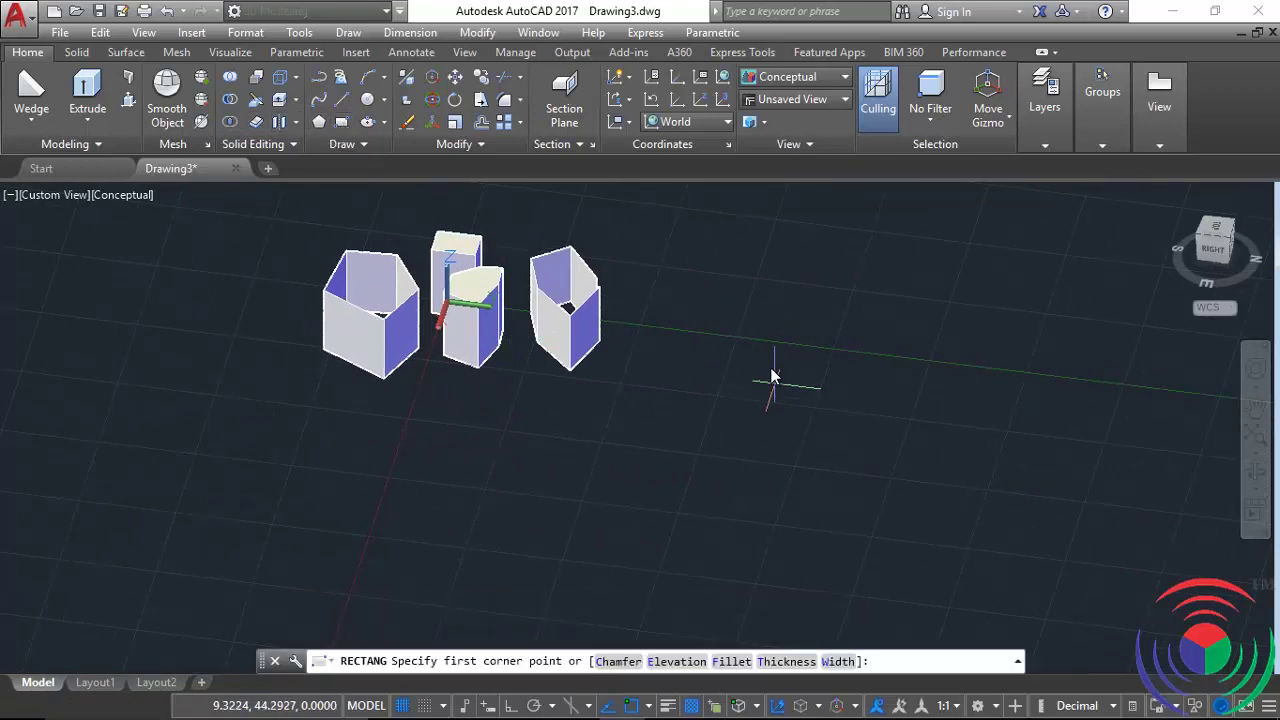
{"action": "left_click", "coordinate": [718, 355]}
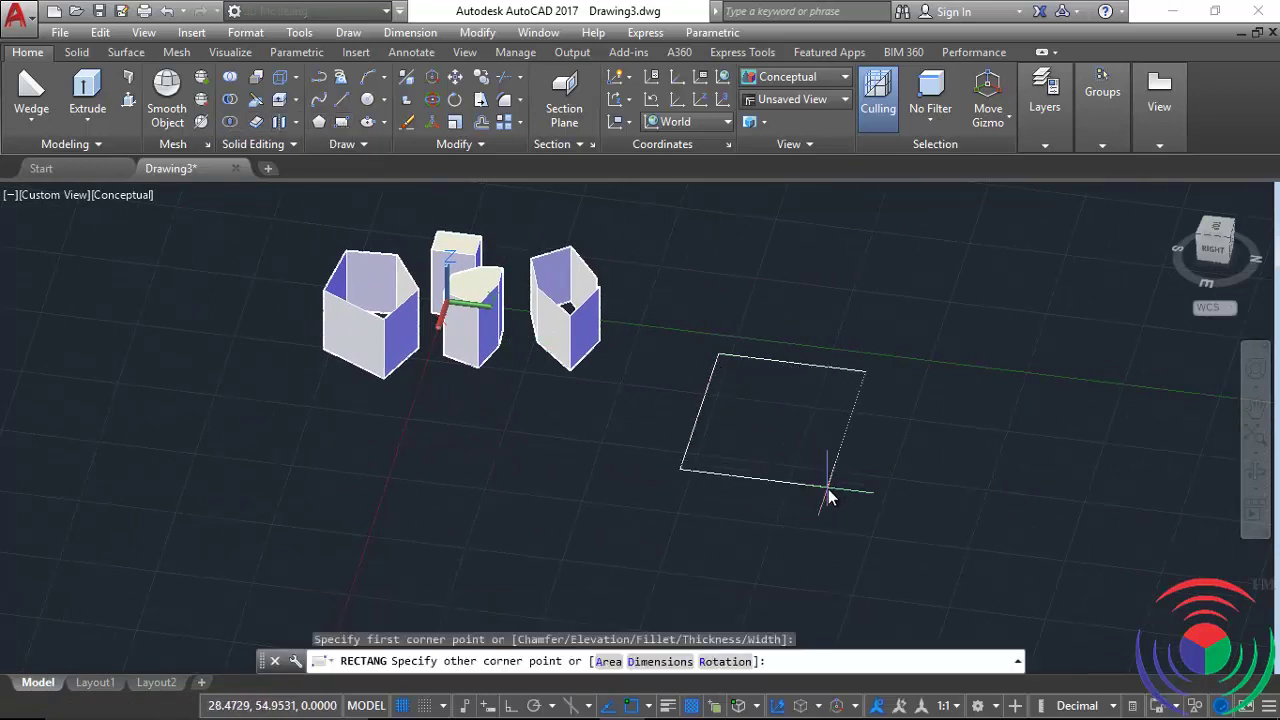
{"action": "left_click", "coordinate": [829, 487]}
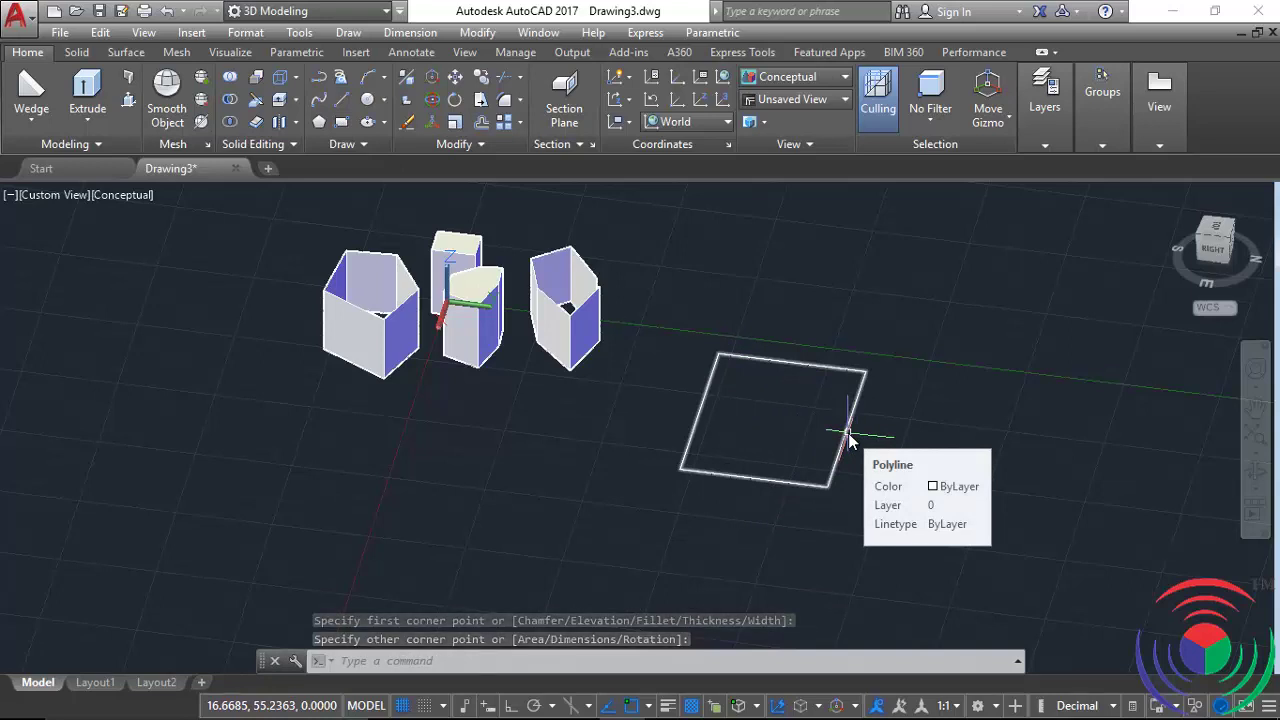
- Extrude the rectangle in Surface mode into open-topped walls
{"action": "left_click", "coordinate": [80, 90]}
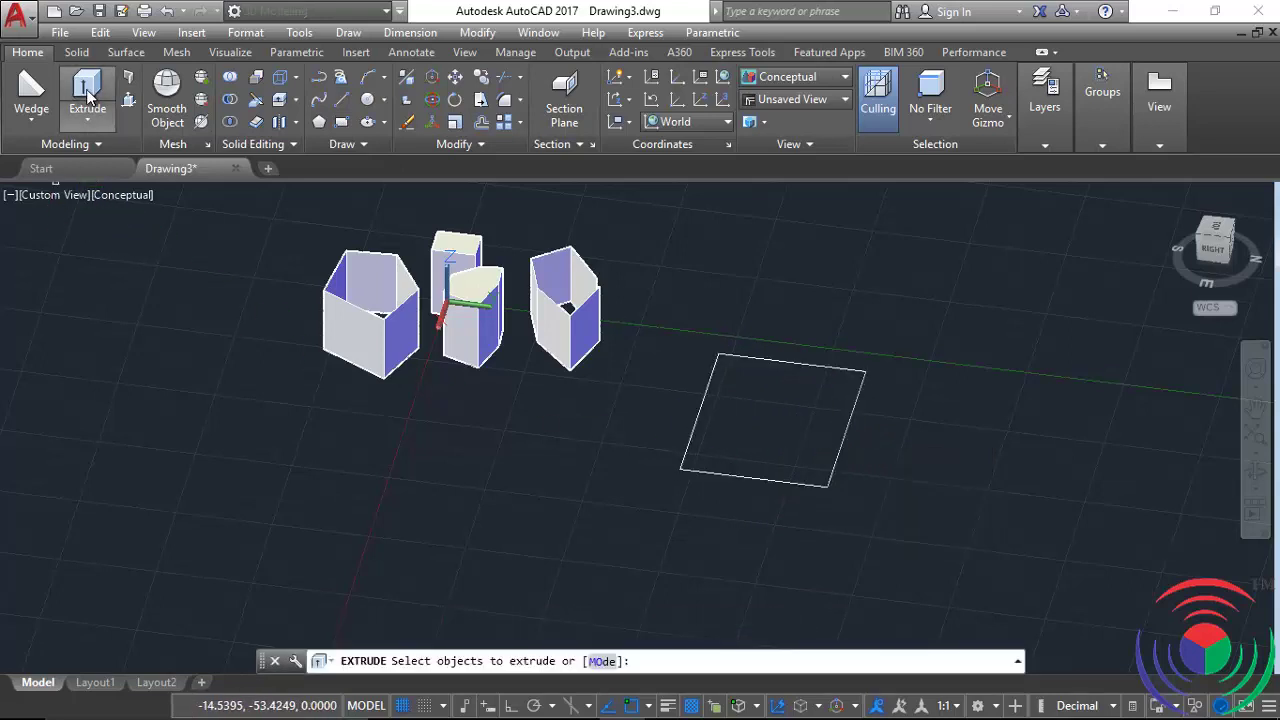
{"action": "left_click", "coordinate": [596, 663]}
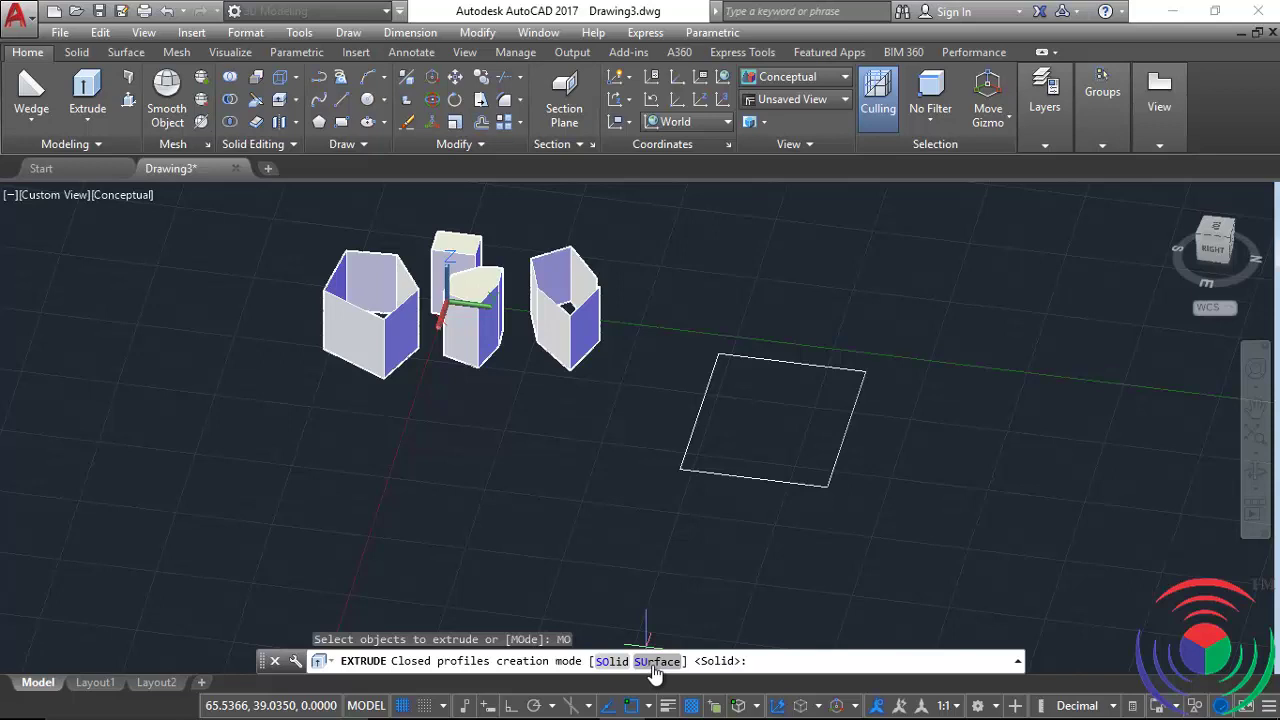
{"action": "left_click", "coordinate": [655, 665]}
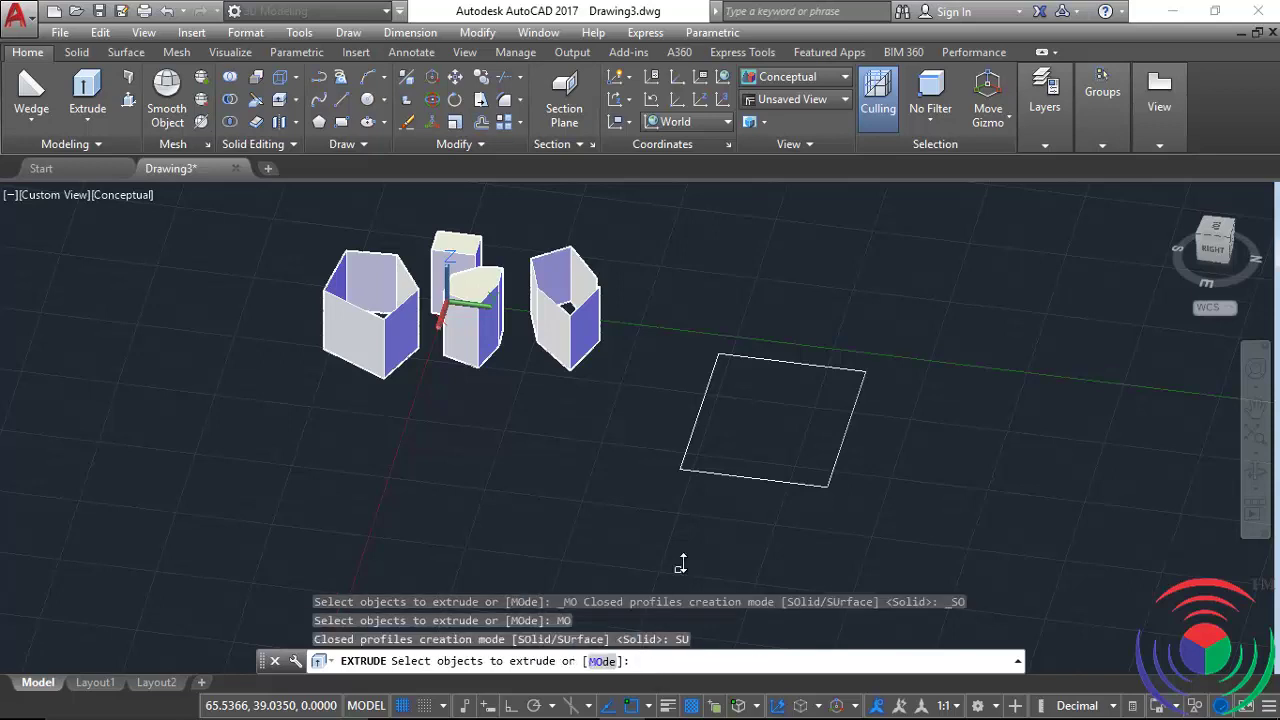
{"action": "left_click", "coordinate": [771, 484]}
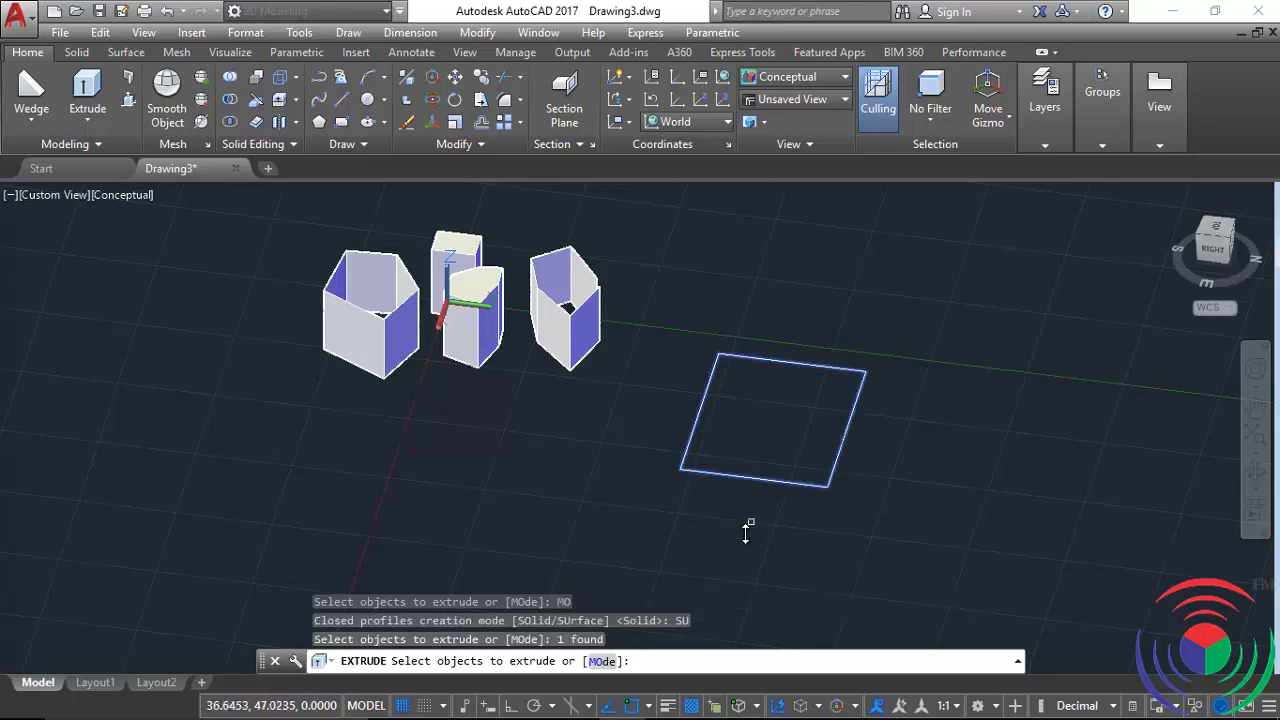
{"action": "right_click", "coordinate": [748, 536]}
{"action": "left_click", "coordinate": [789, 545]}
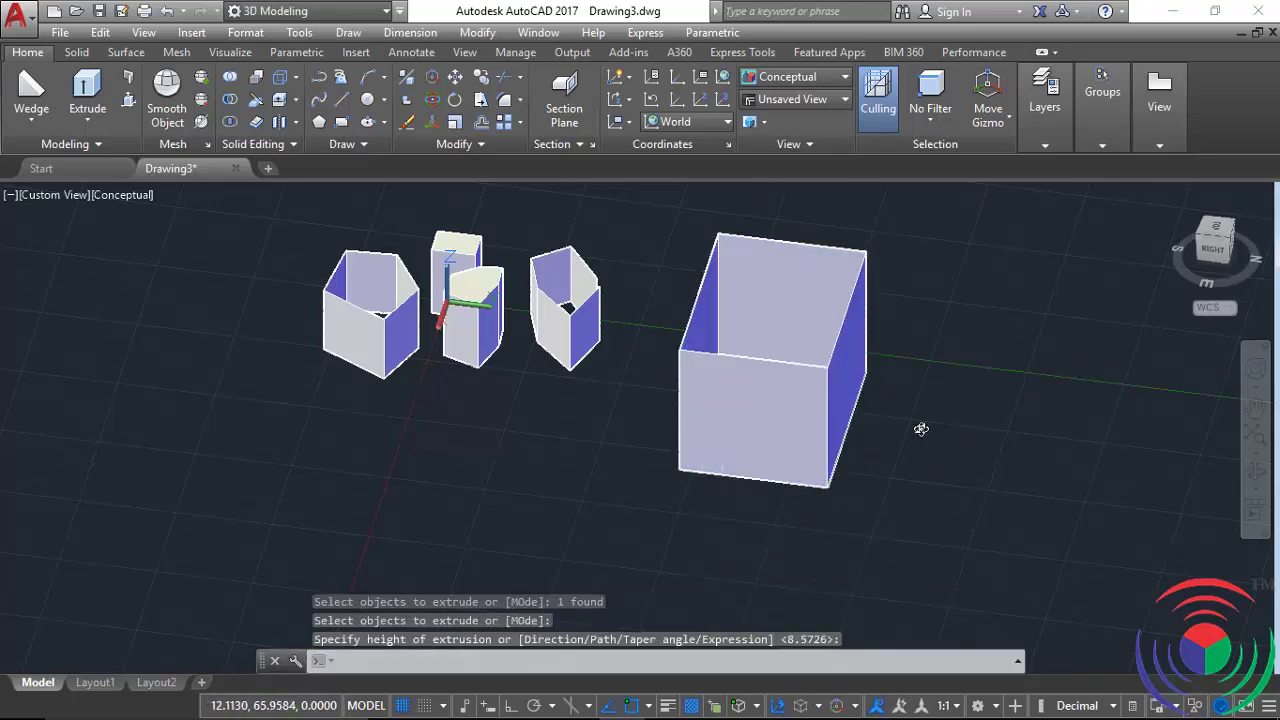
{"action": "mouse_move", "coordinate": [917, 429]}
{"action": "middle_mouse_down", "text": "shift"}
{"action": "mouse_move", "coordinate": [751, 517]}
{"action": "mouse_move", "coordinate": [1023, 430]}
{"action": "mouse_move", "coordinate": [977, 406]}
{"action": "middle_mouse_up", "text": "shift"}
{"action": "key", "text": "Return"}
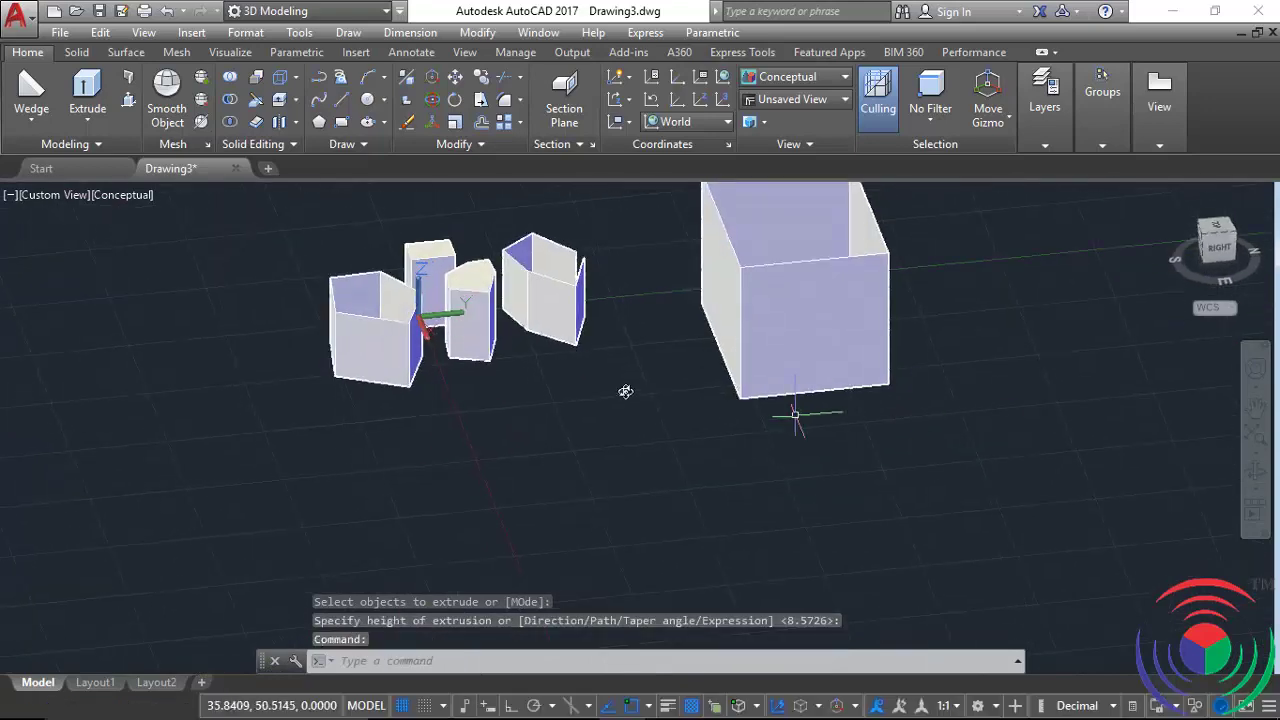
{"action": "mouse_move", "coordinate": [791, 411]}
{"action": "middle_mouse_down", "text": "shift"}
{"action": "mouse_move", "coordinate": [566, 443]}
{"action": "mouse_move", "coordinate": [500, 430]}
{"action": "middle_mouse_up", "text": "shift"}
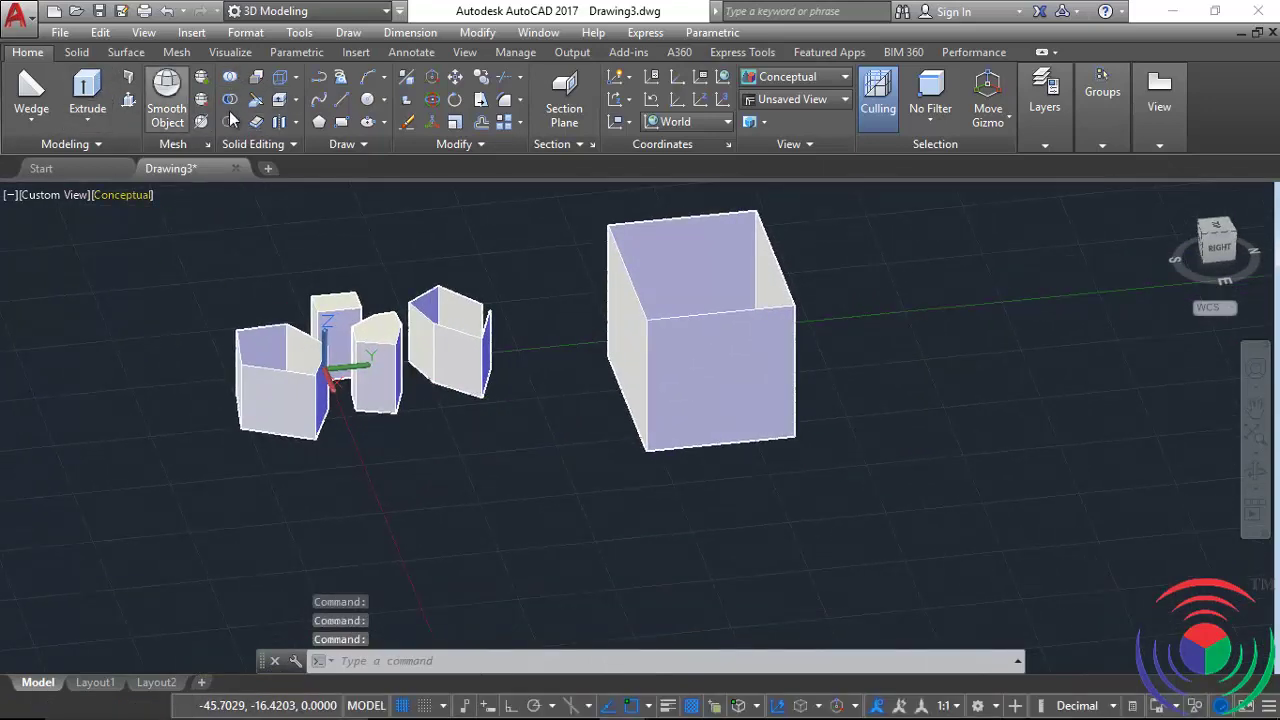
- Draw a new rectangle in the free space below the other shapes
{"action": "left_click", "coordinate": [341, 121]}
{"action": "middle_click_drag", "start_coordinate": [387, 584], "coordinate": [475, 417]}
{"action": "left_click", "coordinate": [458, 413]}
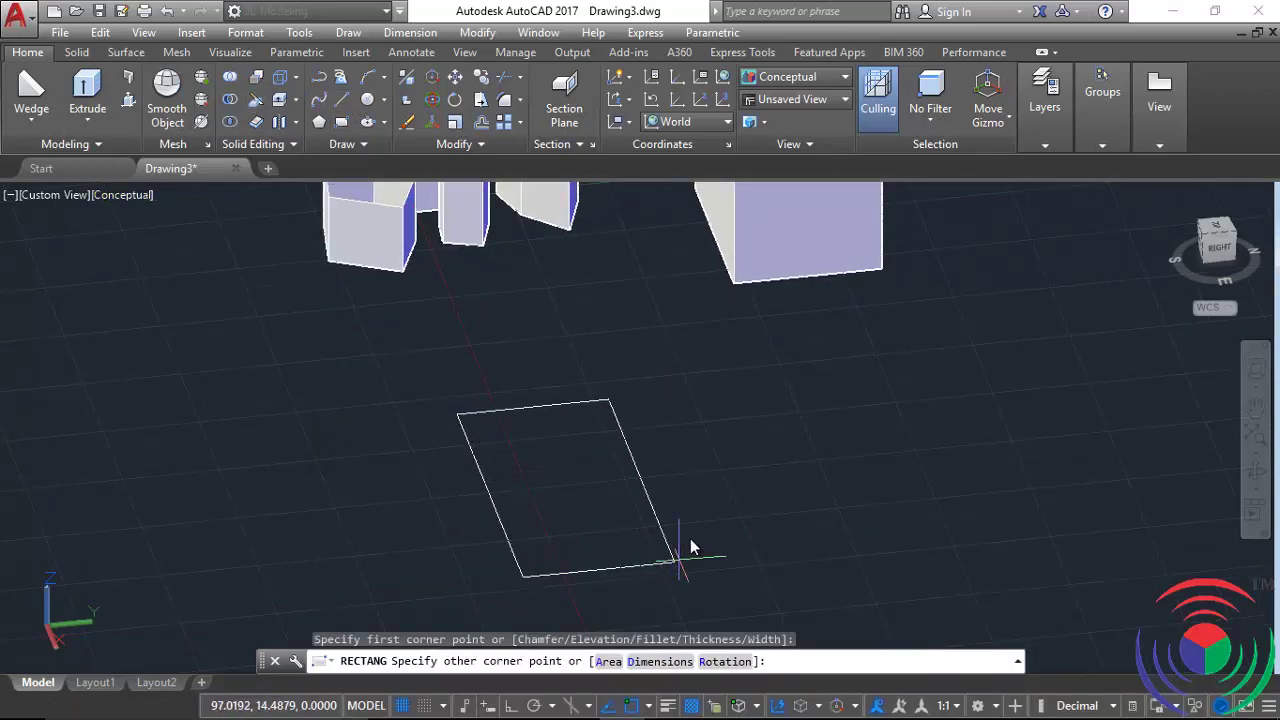
{"action": "left_click", "coordinate": [734, 510]}
{"action": "middle_click_drag", "start_coordinate": [808, 523], "coordinate": [724, 523]}
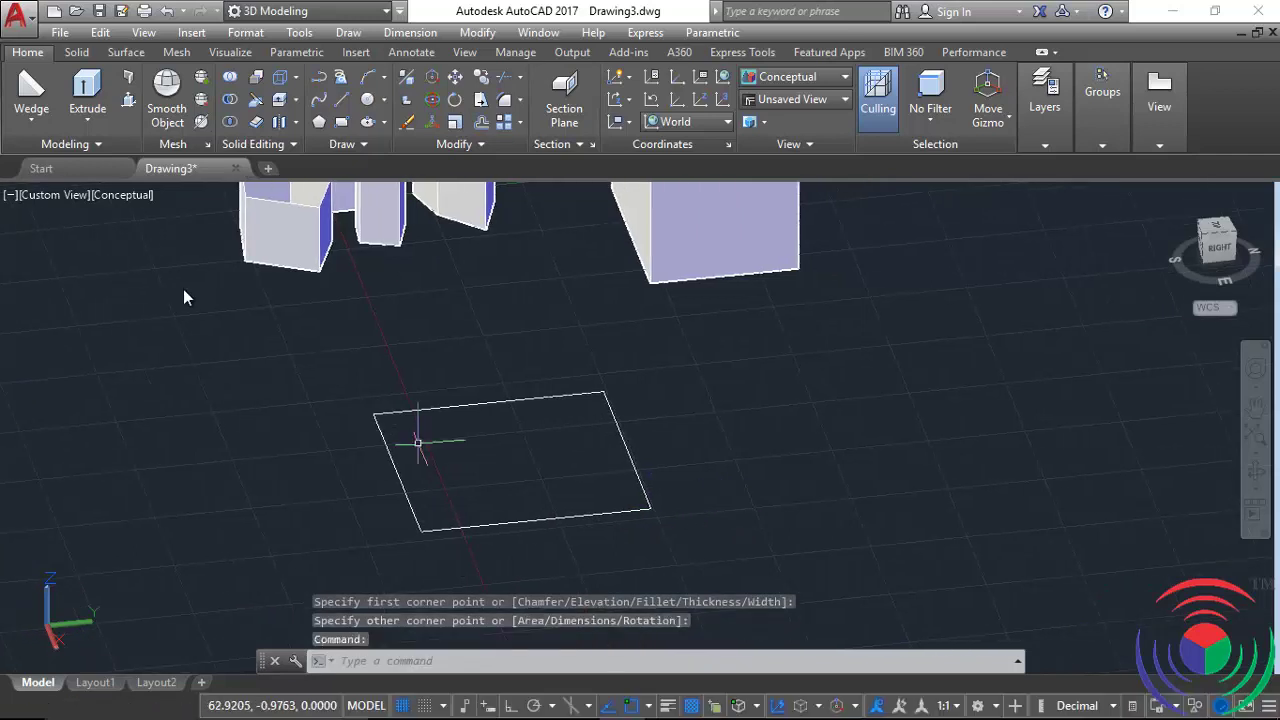
- Extrude the rectangle as a slanted solid along a direction from a picked point to a midpoint
{"action": "left_click", "coordinate": [104, 88]}
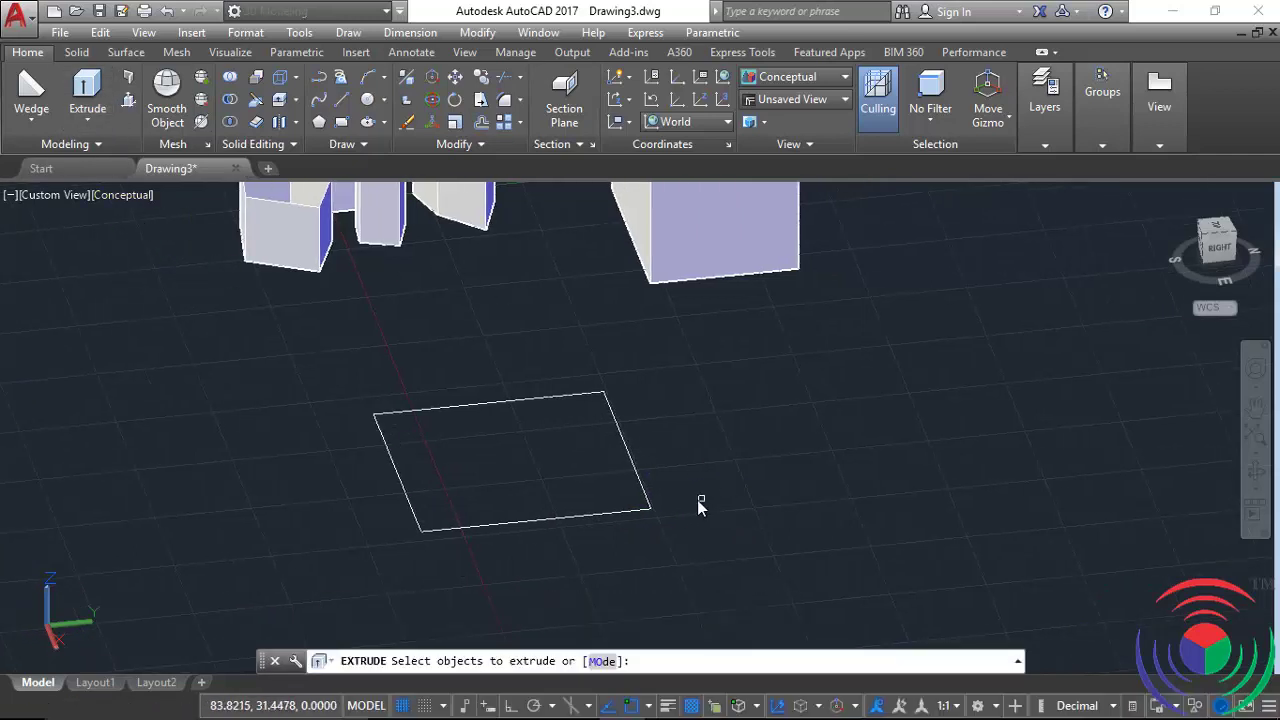
{"action": "left_click", "coordinate": [638, 479]}
{"action": "right_click", "coordinate": [714, 440]}
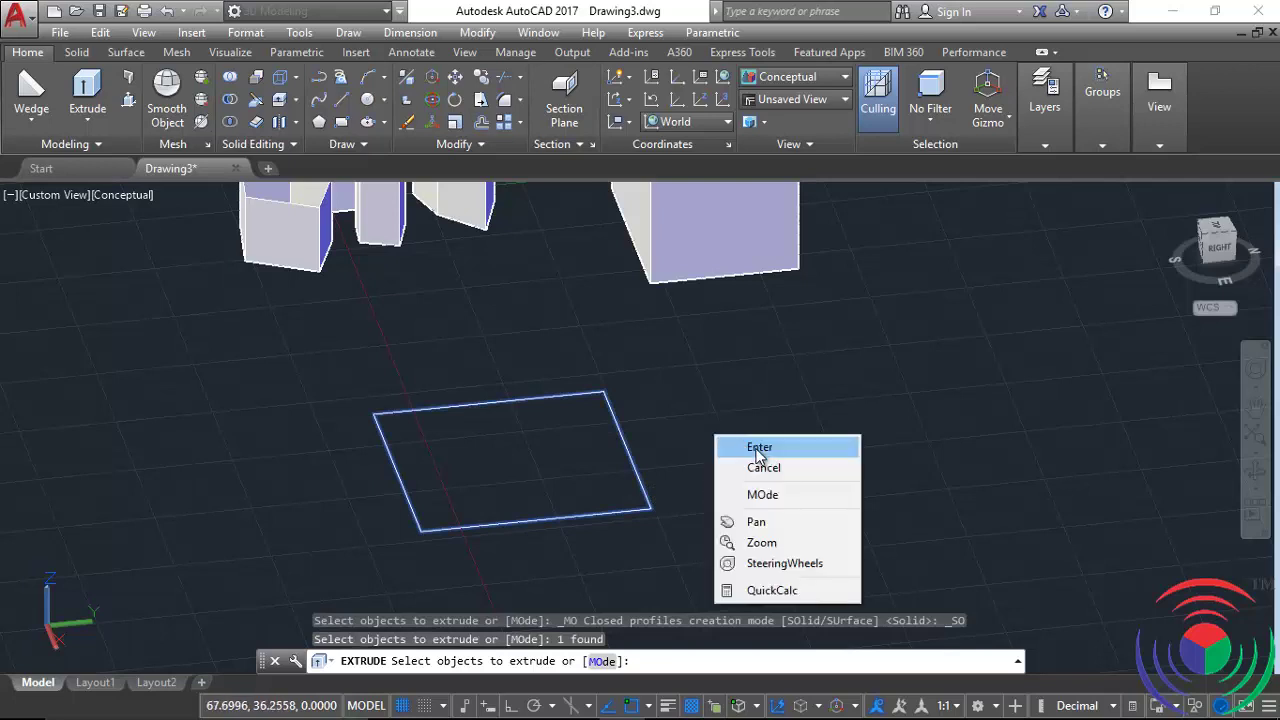
{"action": "left_click", "coordinate": [752, 447]}
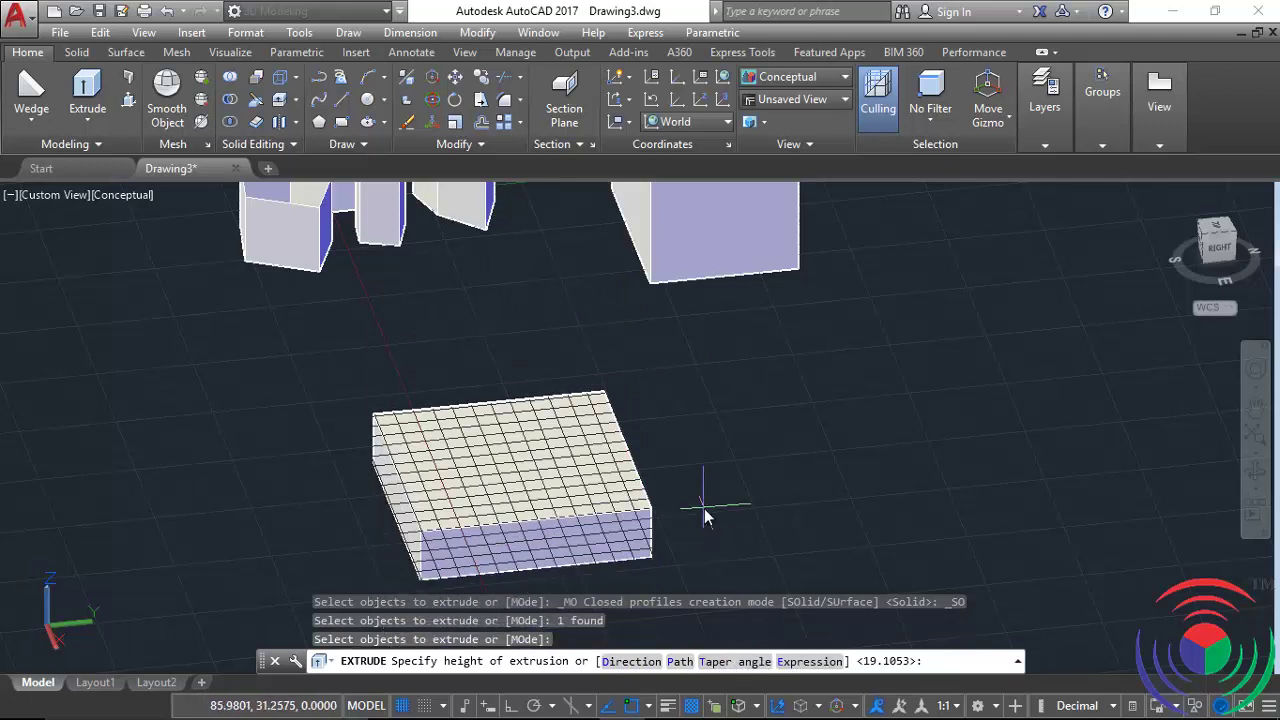
{"action": "mouse_move", "coordinate": [676, 422]}
{"action": "middle_mouse_down", "text": "shift"}
{"action": "mouse_move", "coordinate": [663, 471]}
{"action": "mouse_move", "coordinate": [709, 434]}
{"action": "mouse_move", "coordinate": [704, 454]}
{"action": "middle_mouse_up", "text": "shift"}
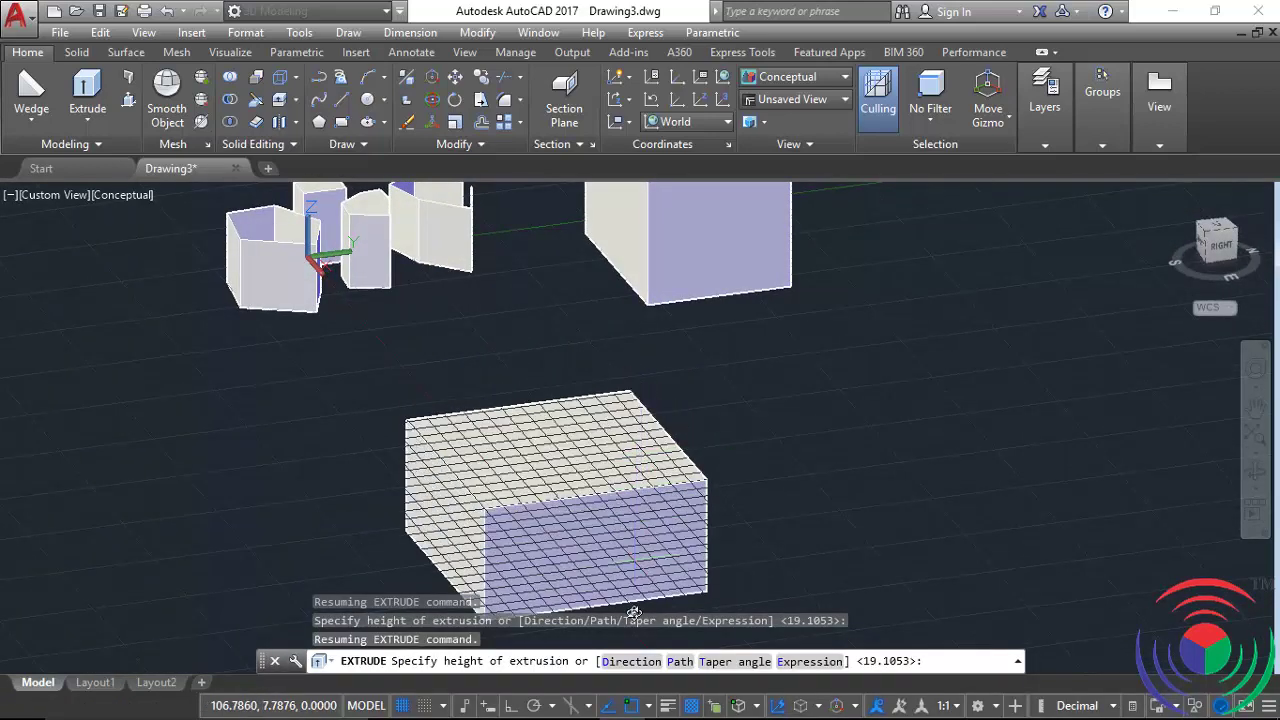
{"action": "left_click", "coordinate": [632, 661]}
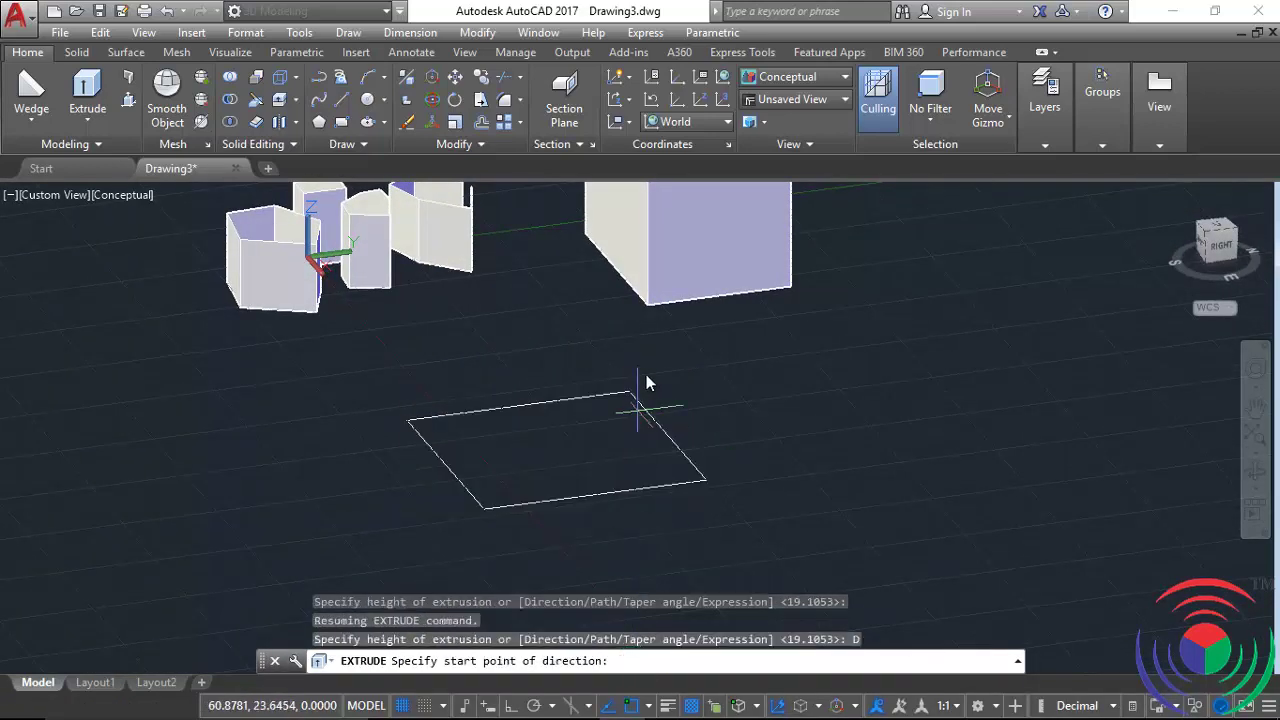
{"action": "middle_click_drag", "start_coordinate": [672, 318], "coordinate": [634, 423], "text": "shift"}
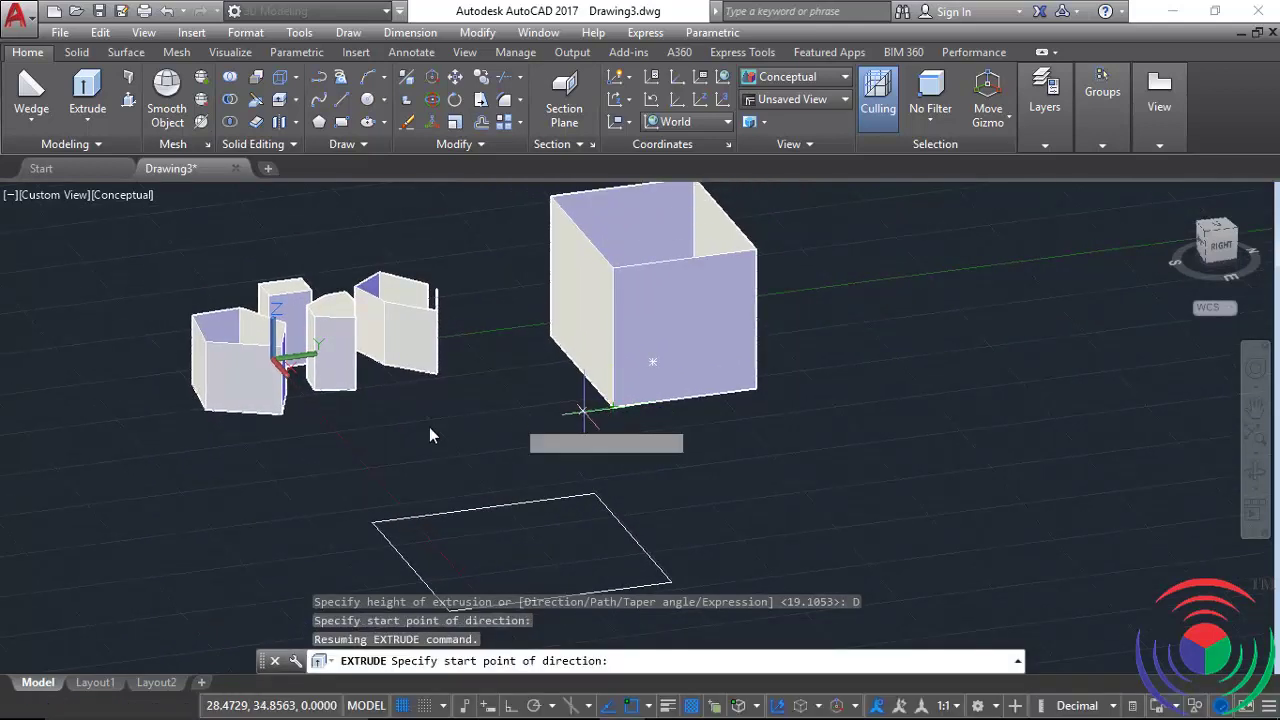
{"action": "left_click", "coordinate": [284, 410]}
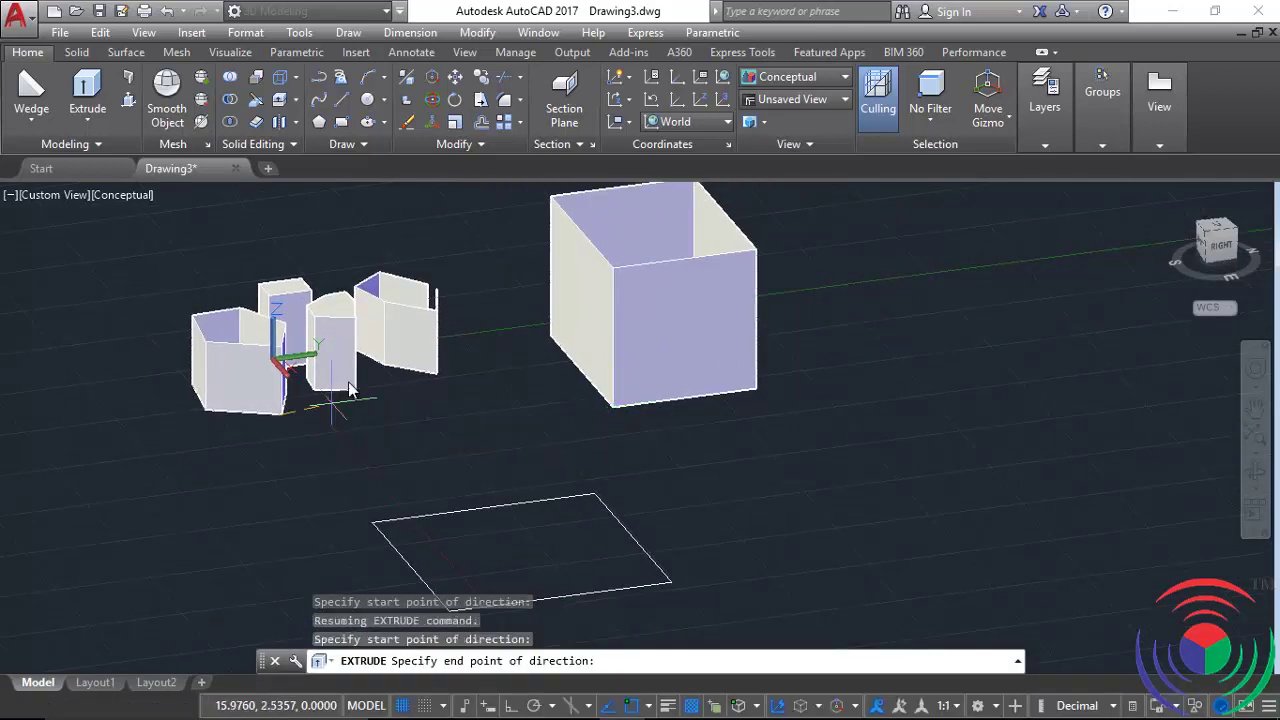
{"action": "left_click", "coordinate": [355, 320]}
{"action": "mouse_move", "coordinate": [828, 509]}
{"action": "middle_mouse_down"}
{"action": "mouse_move", "coordinate": [805, 432]}
{"action": "mouse_move", "coordinate": [980, 391]}
{"action": "mouse_move", "coordinate": [814, 406]}
{"action": "mouse_move", "coordinate": [667, 443]}
{"action": "mouse_move", "coordinate": [614, 409]}
{"action": "mouse_move", "coordinate": [614, 374]}
{"action": "mouse_move", "coordinate": [763, 423]}
{"action": "mouse_move", "coordinate": [769, 467]}
{"action": "middle_mouse_up"}
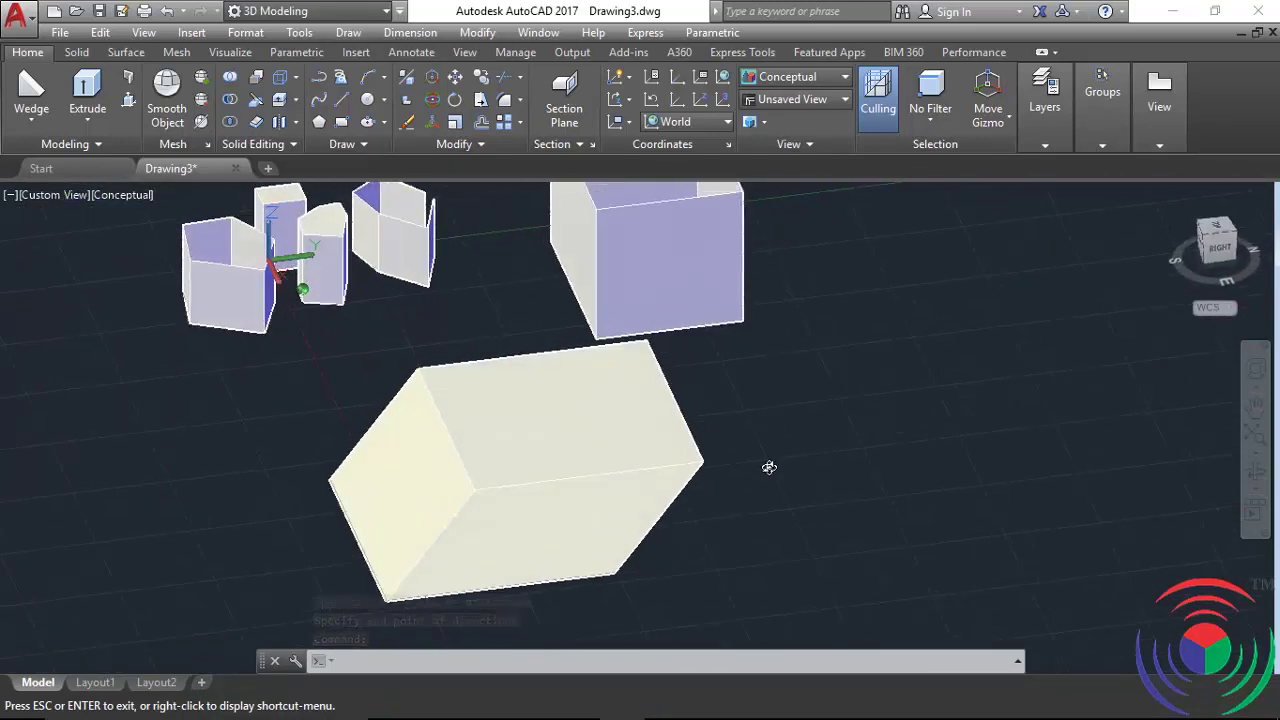
{"action": "scroll", "coordinate": [514, 391], "scroll_direction": "up", "scroll_amount": 2}
{"action": "scroll", "coordinate": [491, 374], "scroll_direction": "down", "scroll_amount": 2}
{"action": "scroll", "coordinate": [453, 364], "scroll_direction": "down", "scroll_amount": 3}
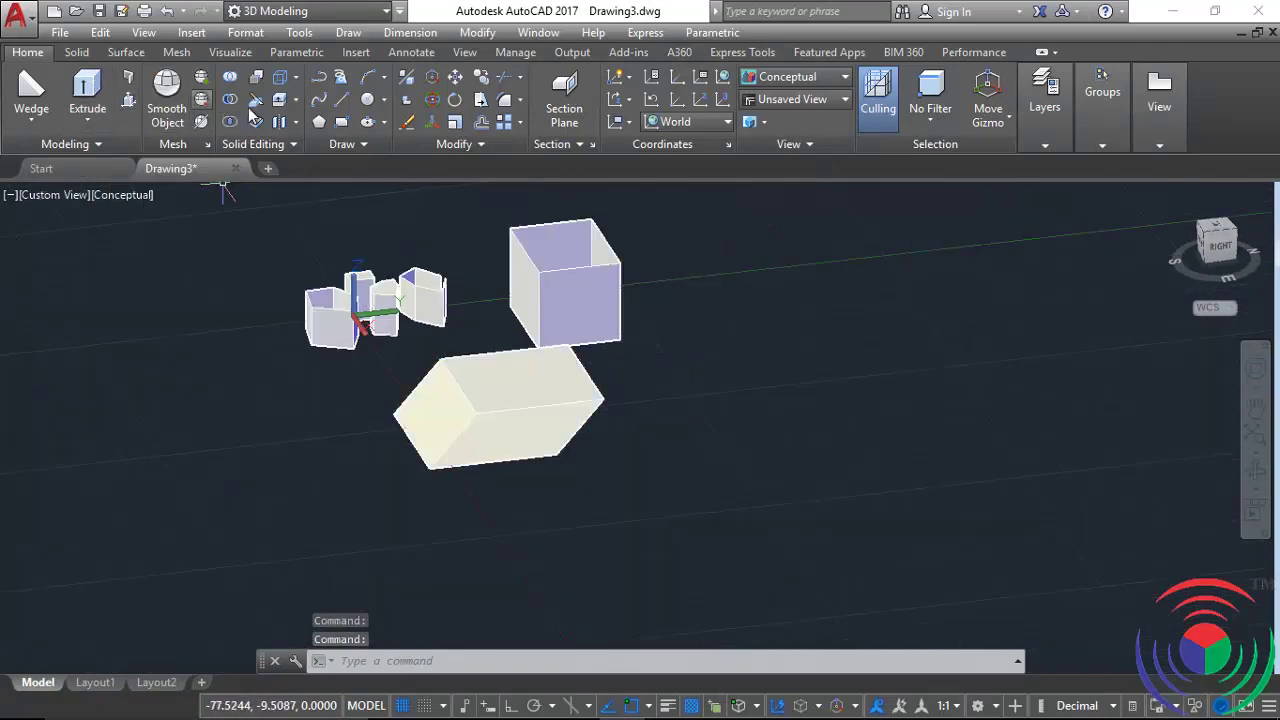
- Draw a flat rectangle to the right of the slanted block
{"action": "left_click", "coordinate": [345, 122]}
{"action": "left_click", "coordinate": [764, 379]}
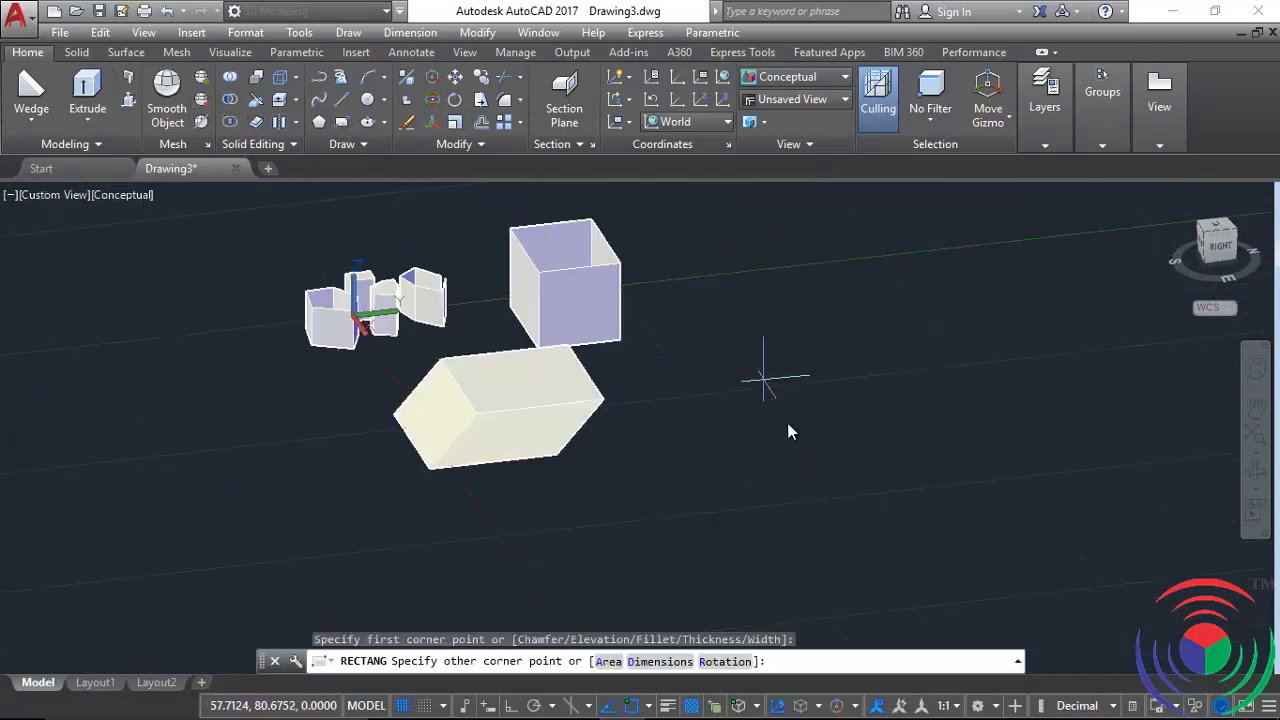
{"action": "left_click", "coordinate": [1067, 471]}
{"action": "middle_click_drag", "start_coordinate": [960, 358], "coordinate": [685, 358]}
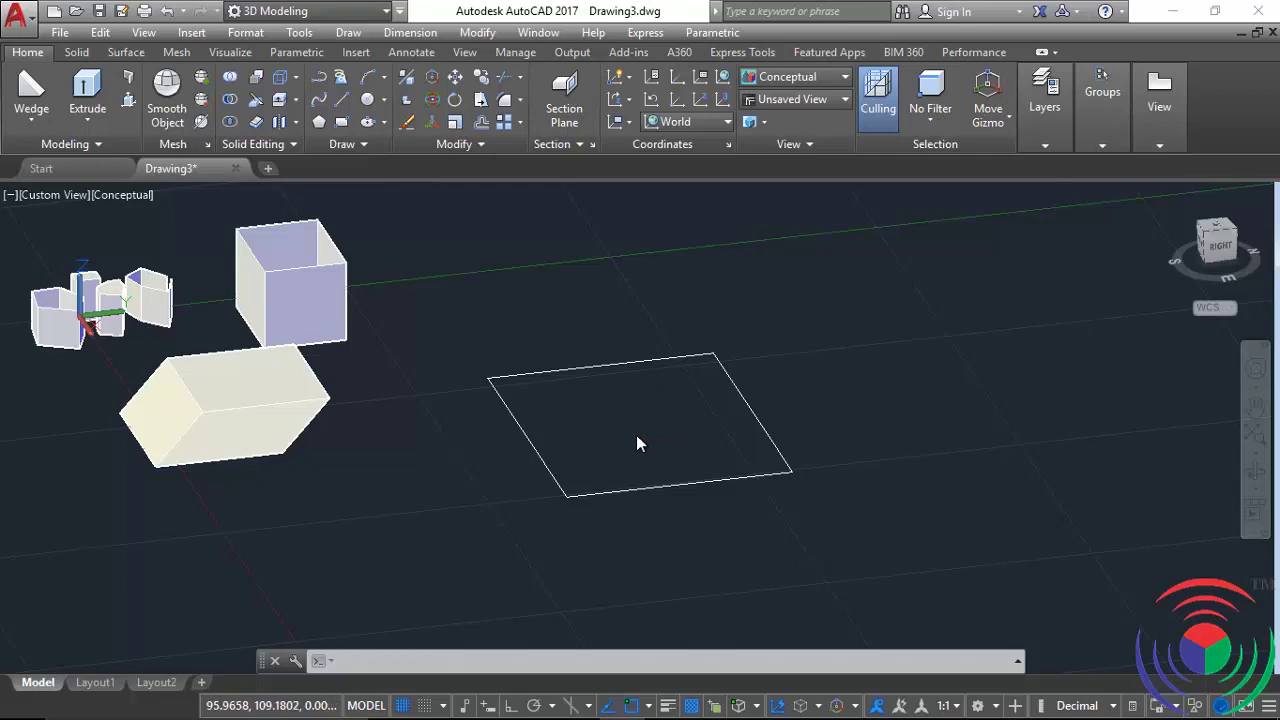
{"action": "middle_click_drag", "start_coordinate": [636, 435], "coordinate": [604, 435]}
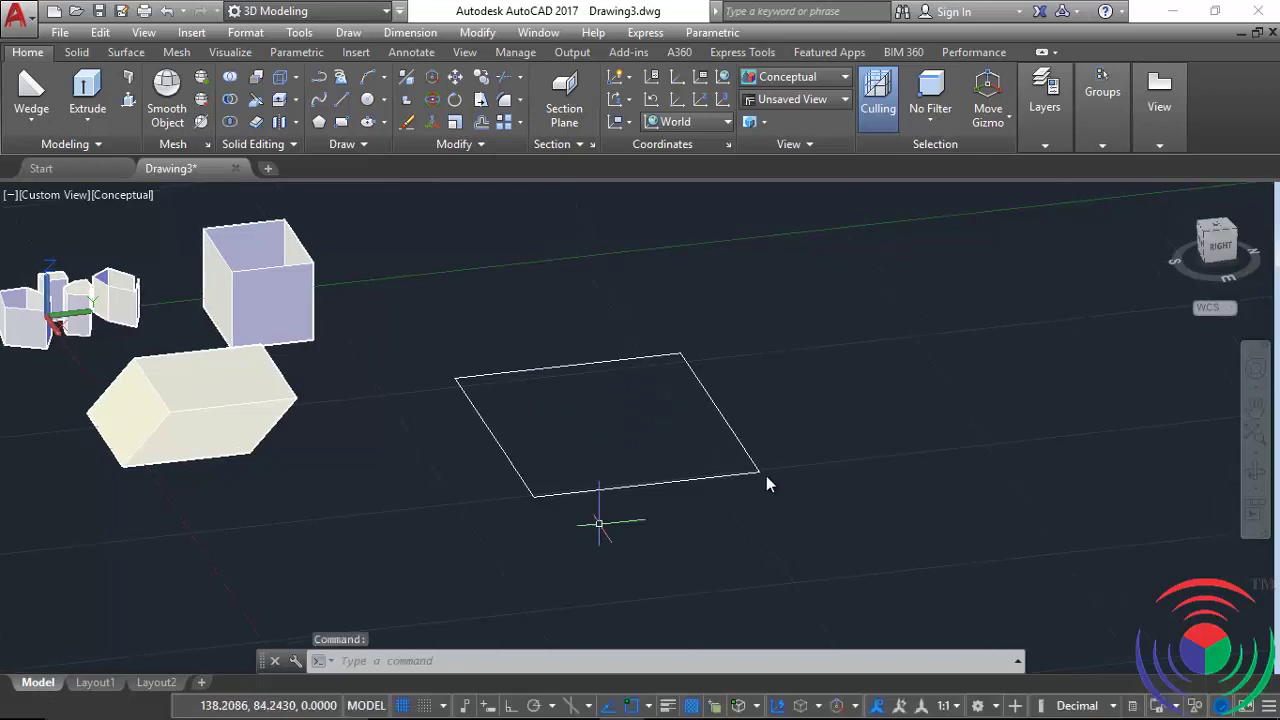
- Switch to the Right view and align the UCS with the current view
{"action": "left_click", "coordinate": [1217, 249]}
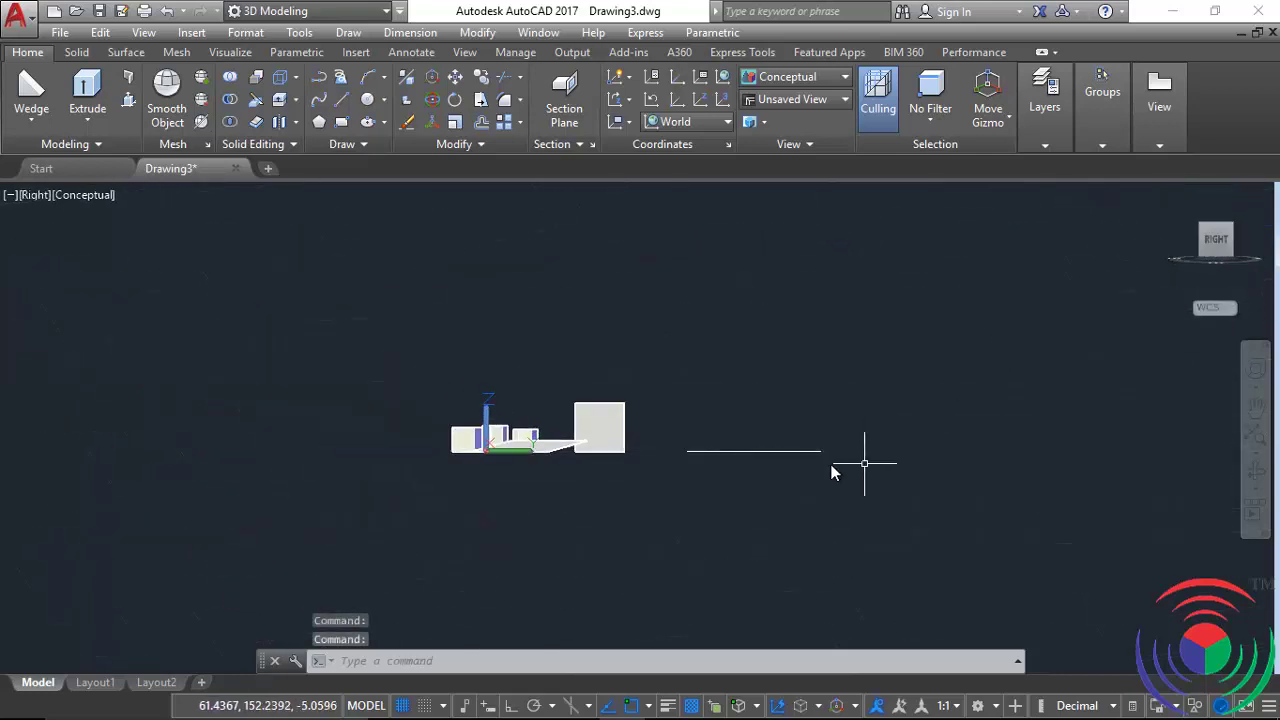
{"action": "scroll", "coordinate": [697, 460], "scroll_direction": "up", "scroll_amount": 2}
{"action": "scroll", "coordinate": [683, 457], "scroll_direction": "up", "scroll_amount": 2}
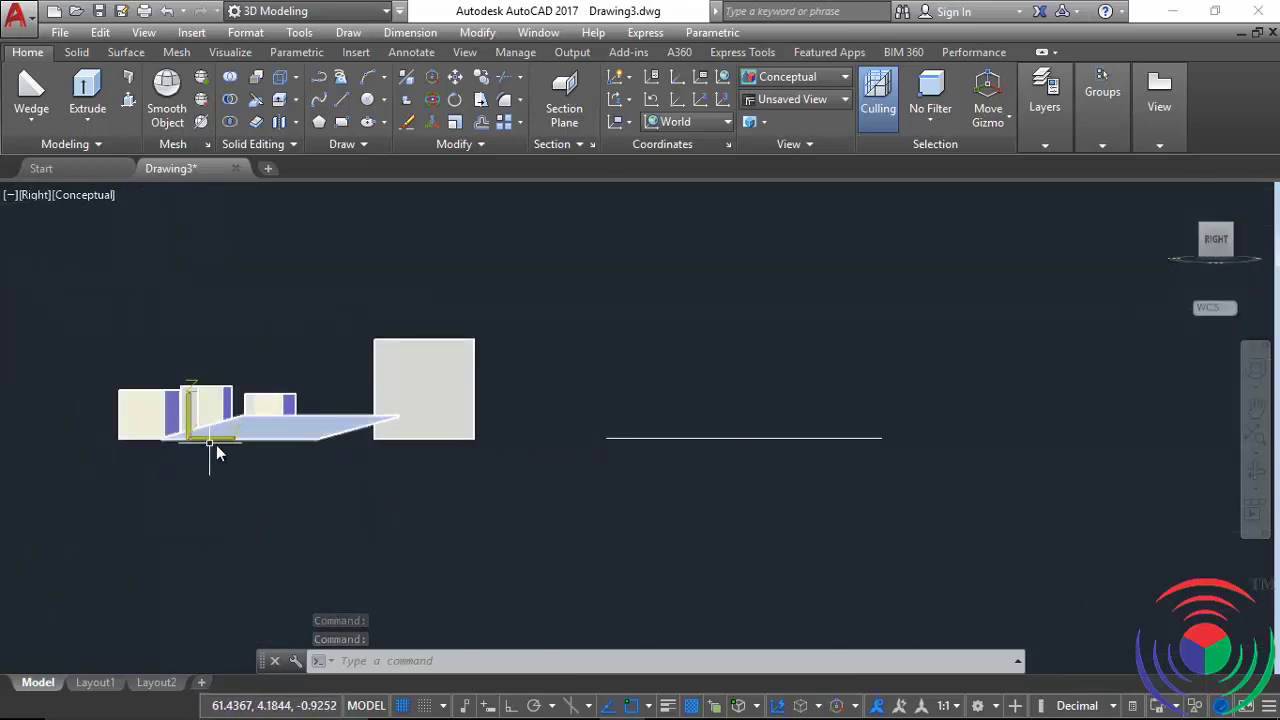
{"action": "left_click", "coordinate": [628, 121]}
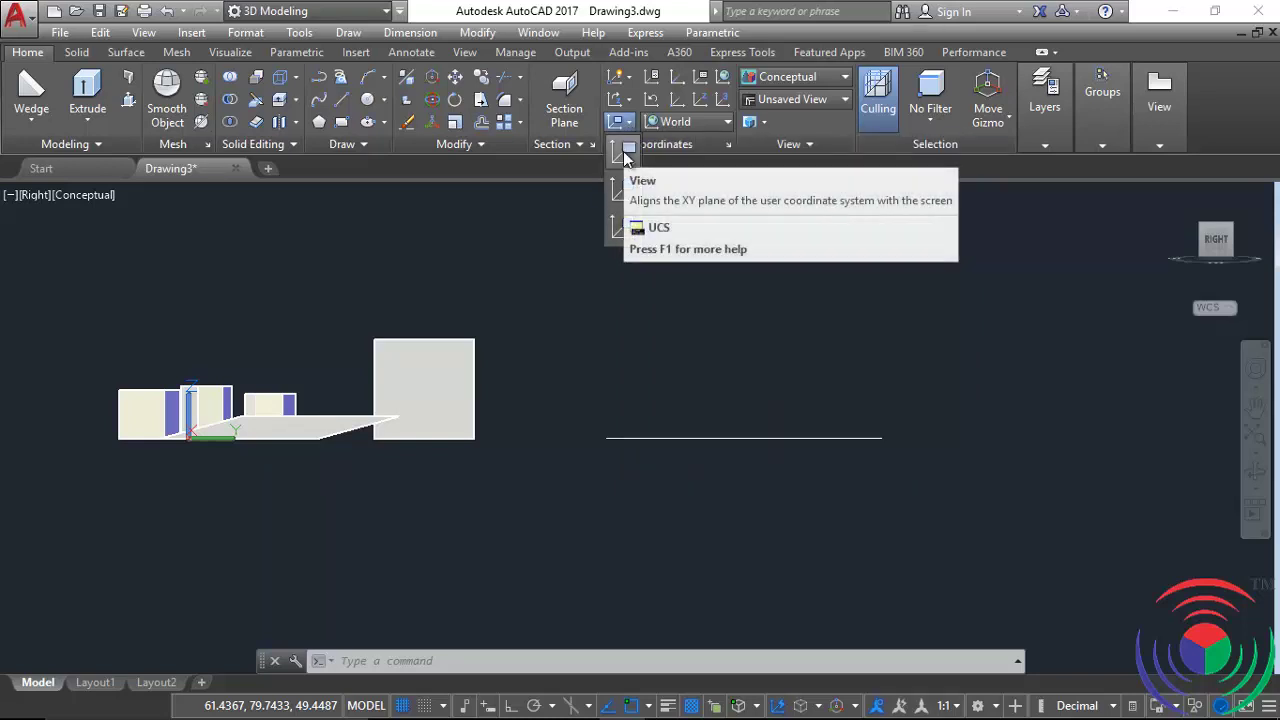
{"action": "left_click", "coordinate": [626, 151]}
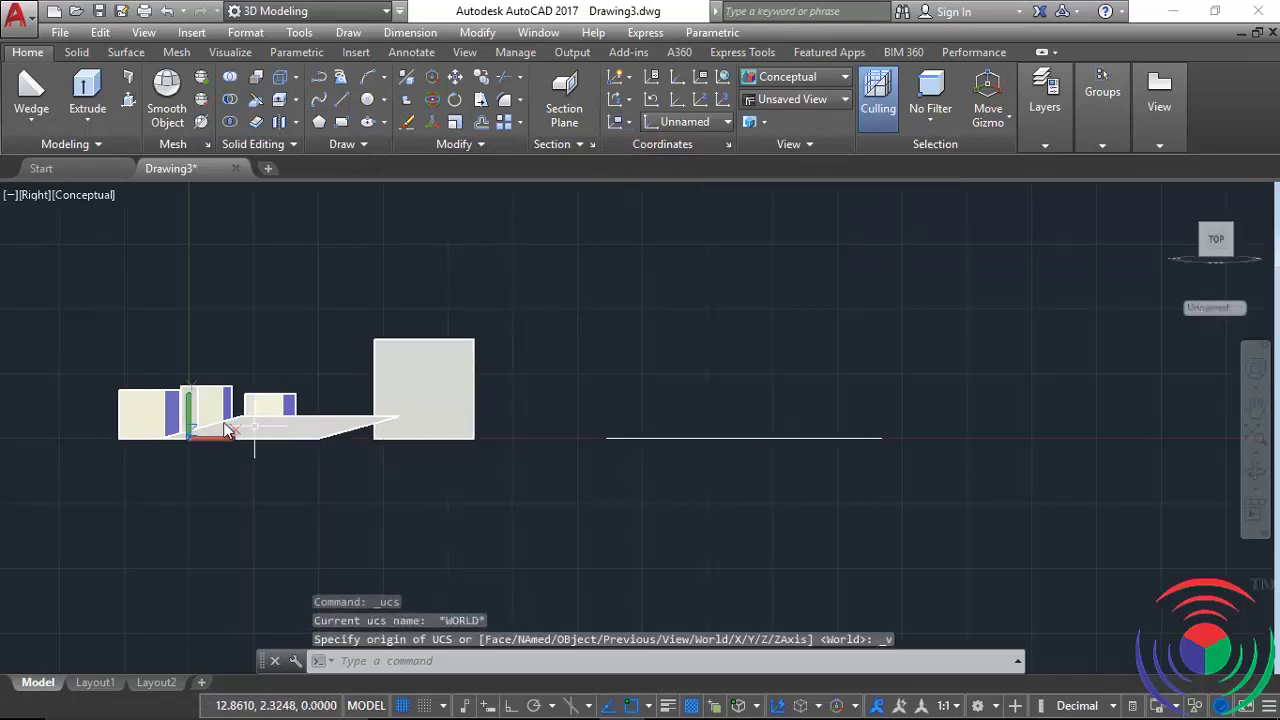
- Draw a slanted line rising from the rectangle's corner, then orbit into a 3D view
{"action": "left_click", "coordinate": [340, 106]}
{"action": "left_click", "coordinate": [881, 438]}
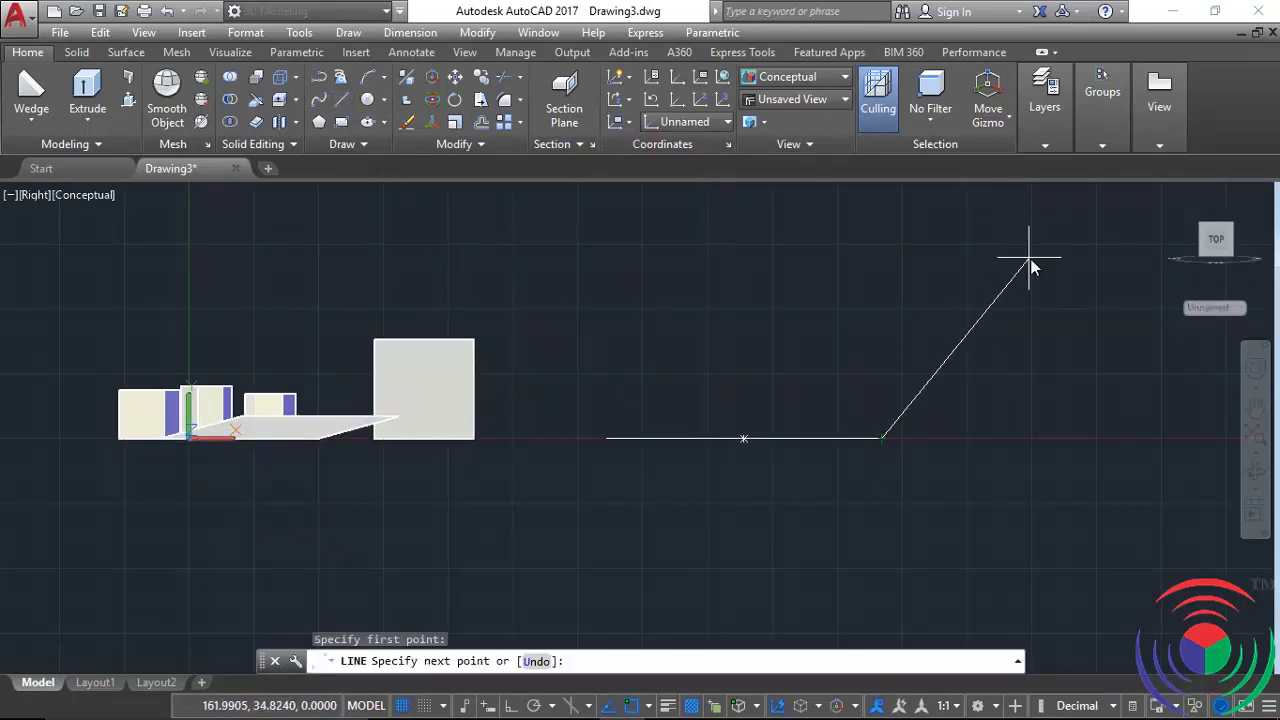
{"action": "left_click", "coordinate": [1047, 211]}
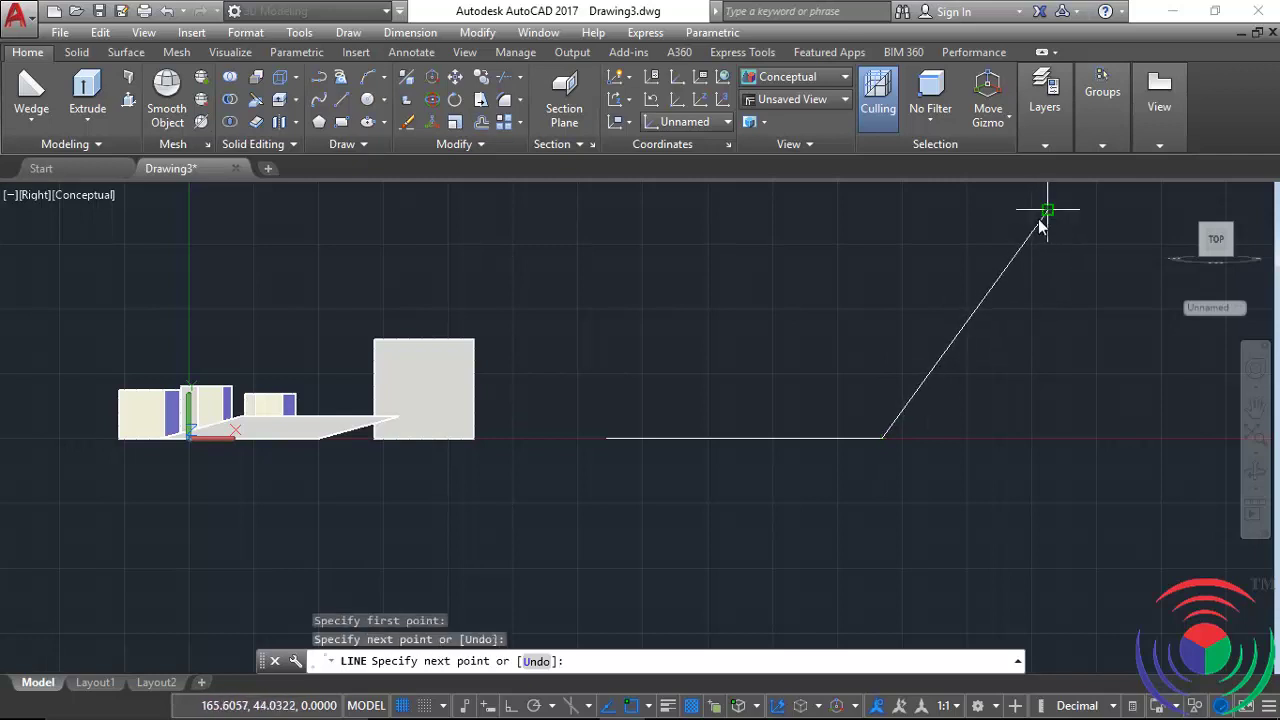
{"action": "key", "text": "Escape"}
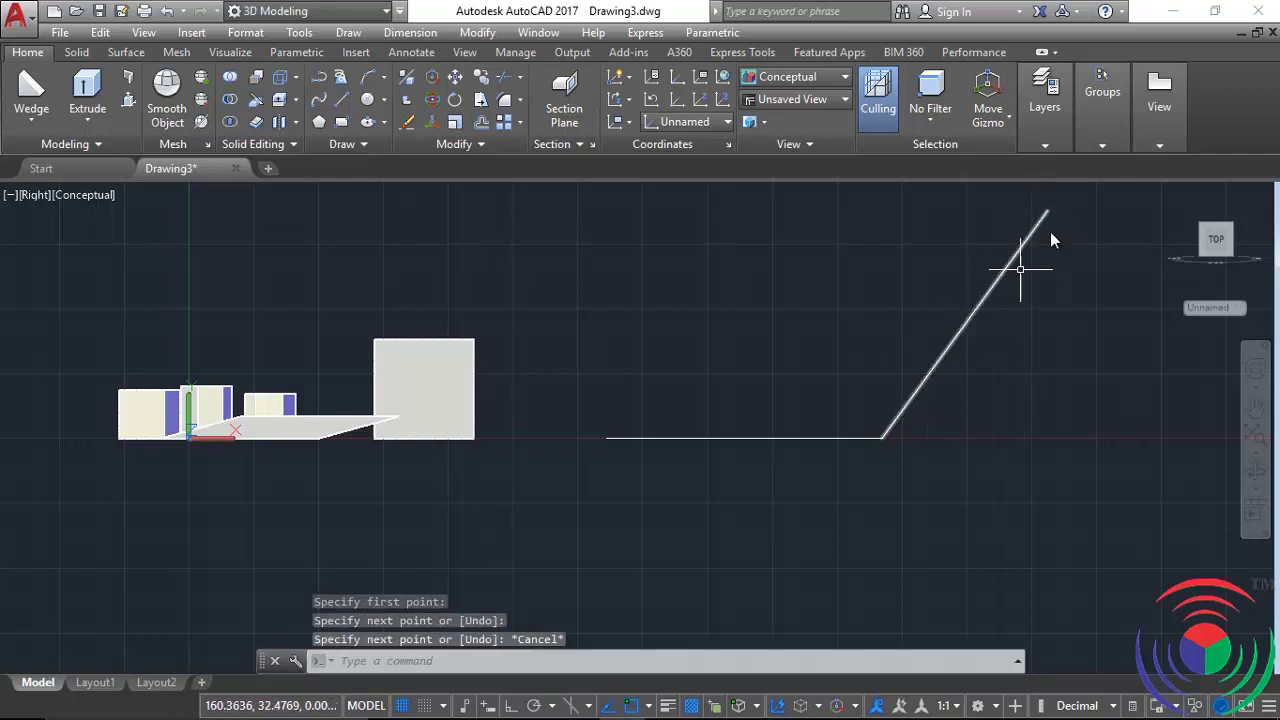
{"action": "middle_click_drag", "start_coordinate": [748, 509], "coordinate": [930, 368], "text": "shift"}
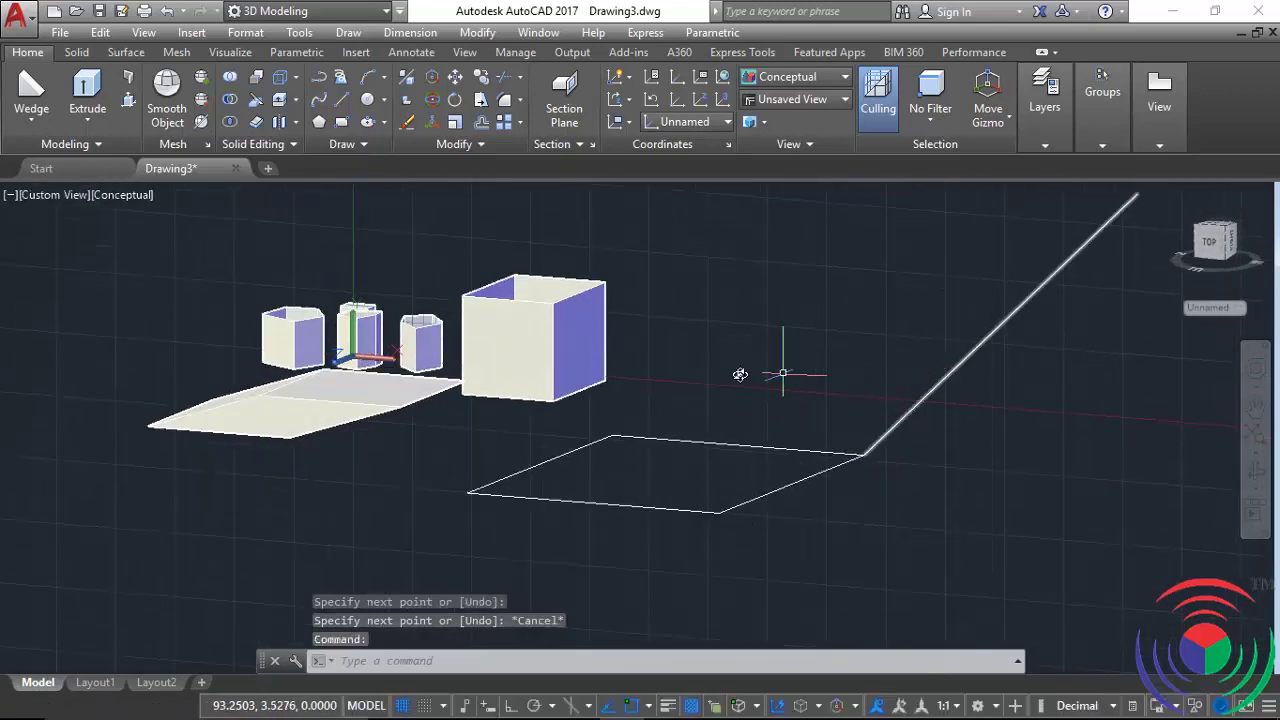
{"action": "middle_click_drag", "start_coordinate": [740, 374], "coordinate": [871, 488], "text": "shift"}
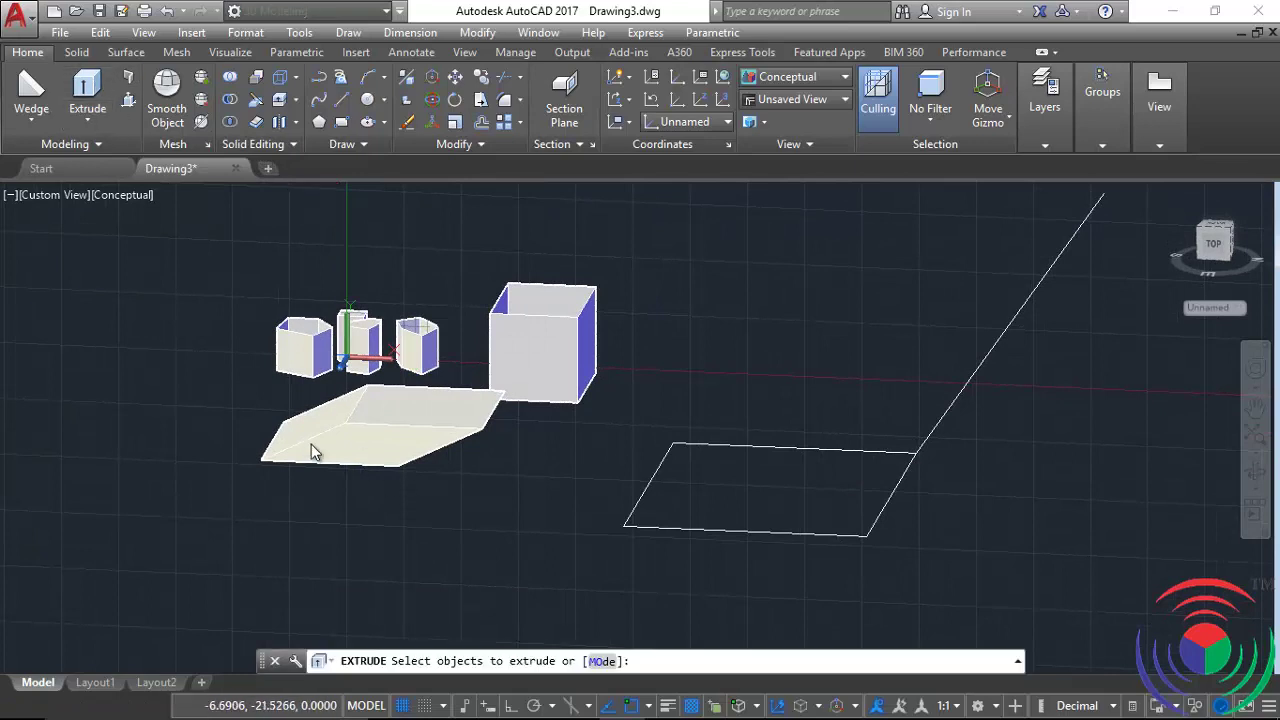
{"action": "left_click", "coordinate": [731, 530]}
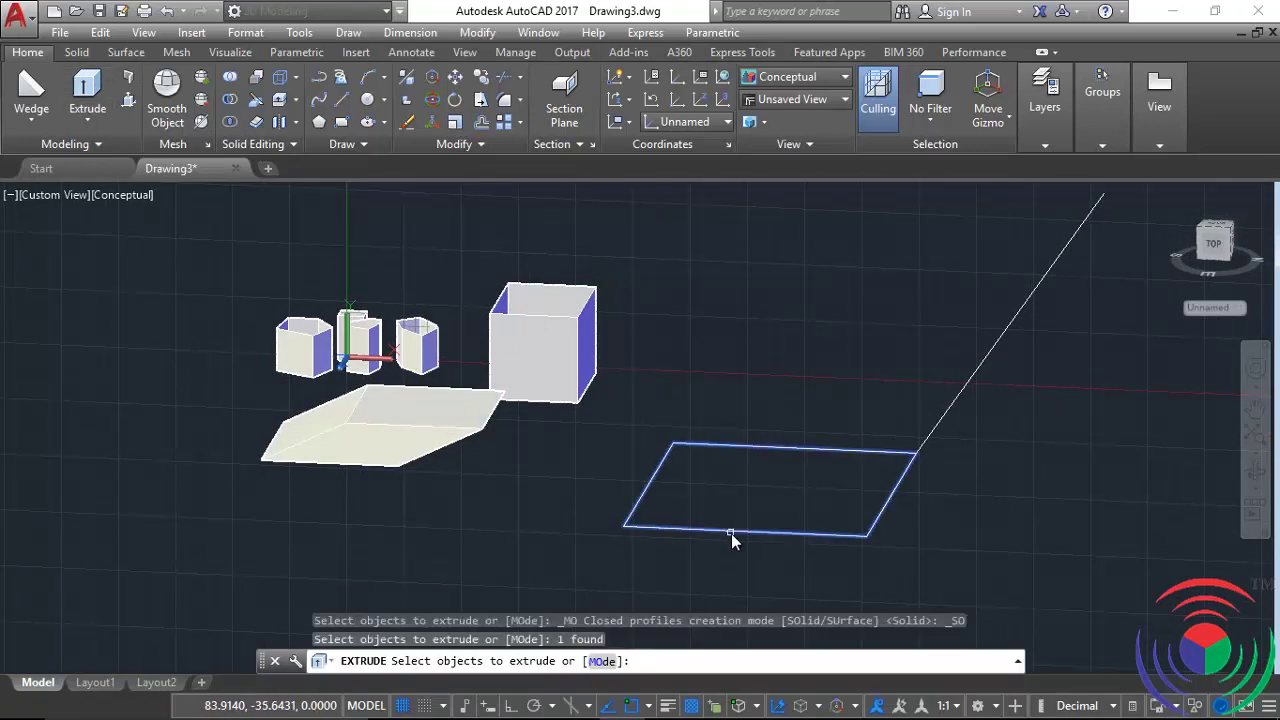
{"action": "right_click", "coordinate": [726, 338]}
{"action": "left_click", "coordinate": [765, 350]}
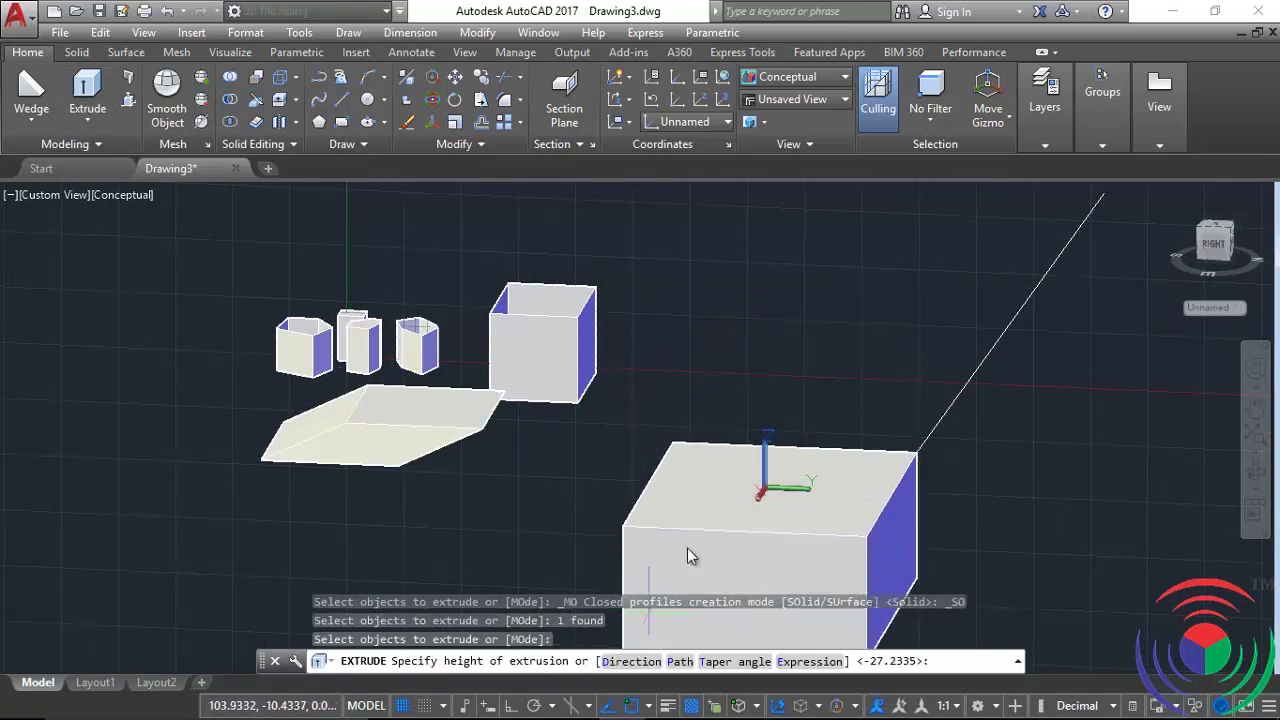
{"action": "left_click", "coordinate": [631, 662]}
{"action": "left_click", "coordinate": [913, 454]}
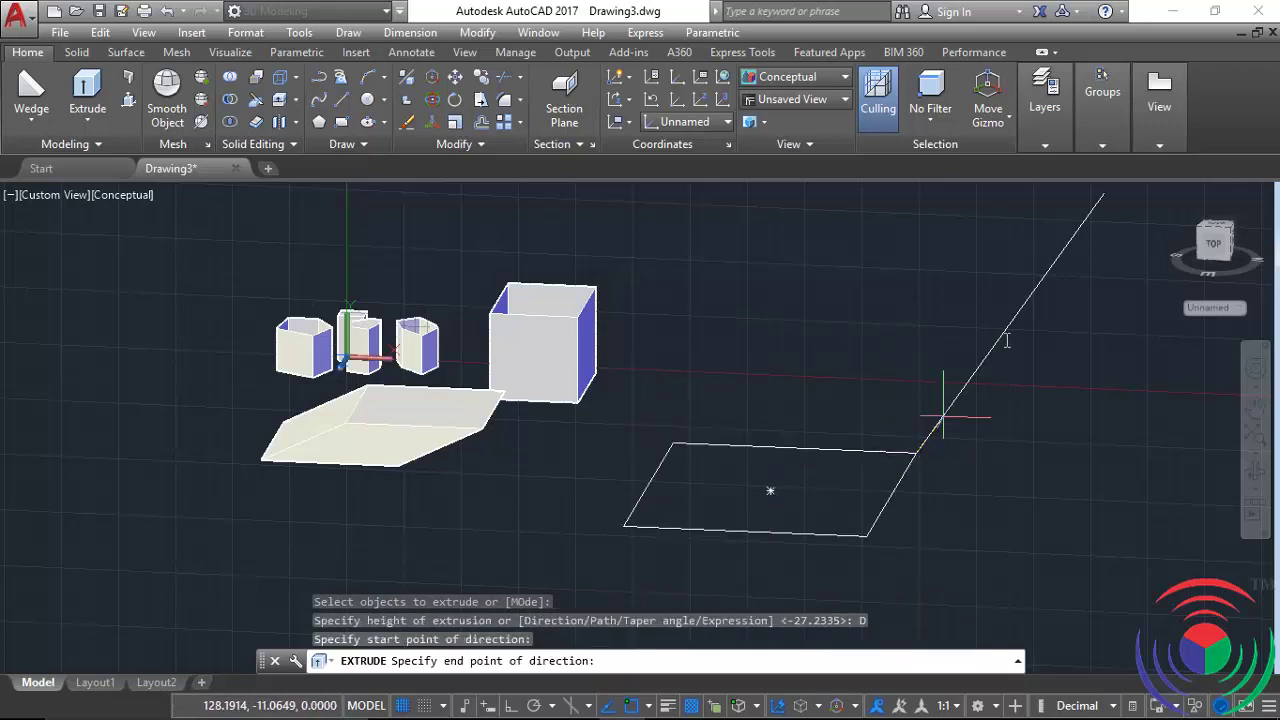
{"action": "left_click", "coordinate": [1104, 192]}
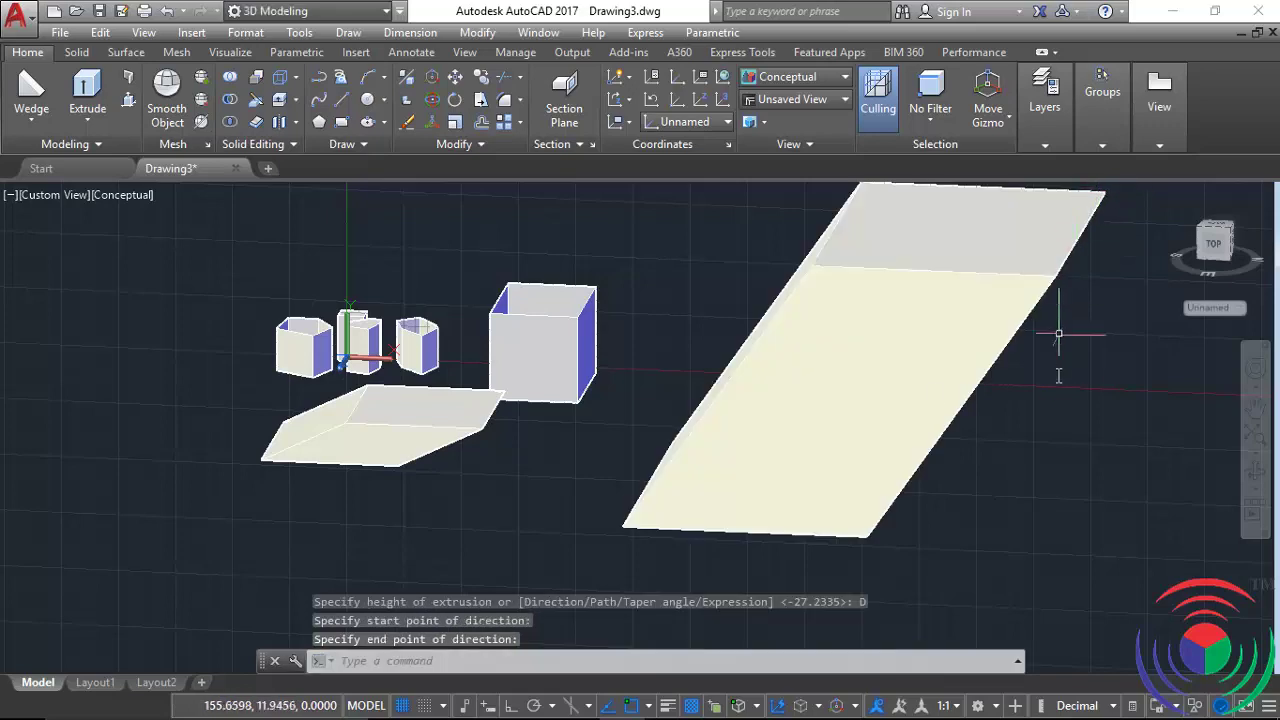
{"action": "scroll", "coordinate": [668, 438], "scroll_direction": "up", "scroll_amount": 3}
{"action": "scroll", "coordinate": [620, 410], "scroll_direction": "down", "scroll_amount": 3}
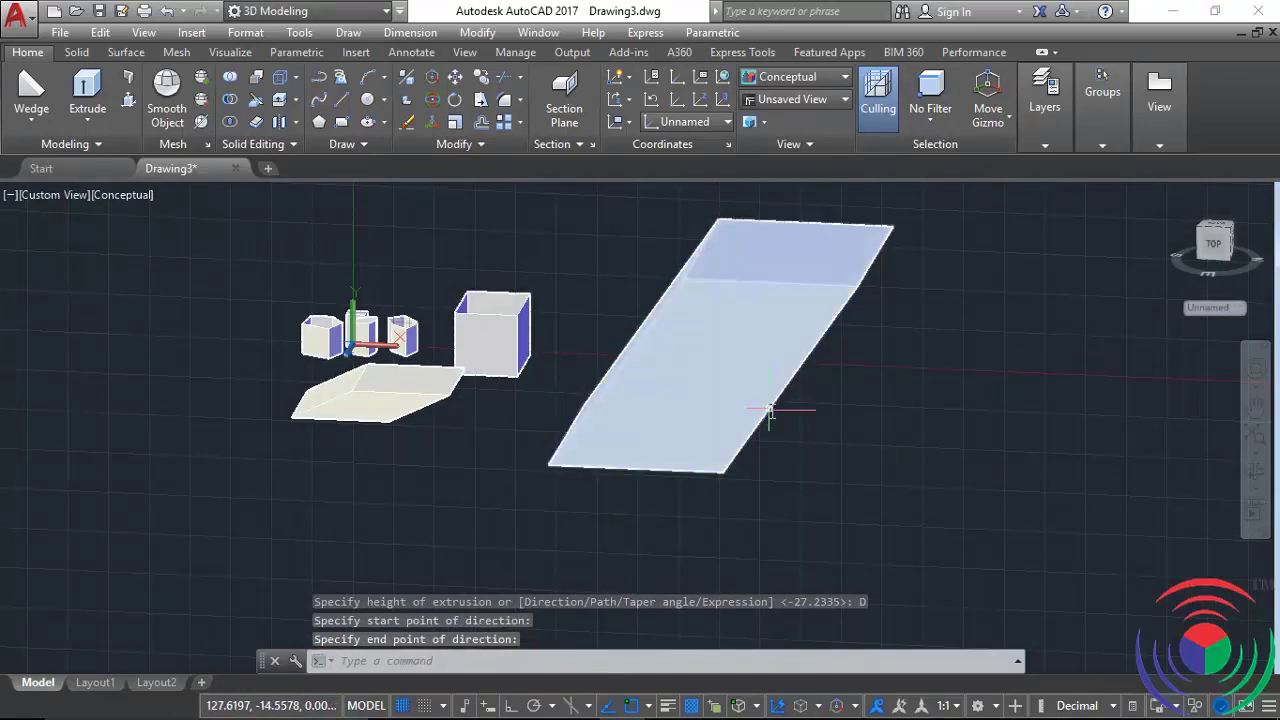
{"action": "key", "text": "ctrl+z"}
{"action": "key", "text": "ctrl+z"}
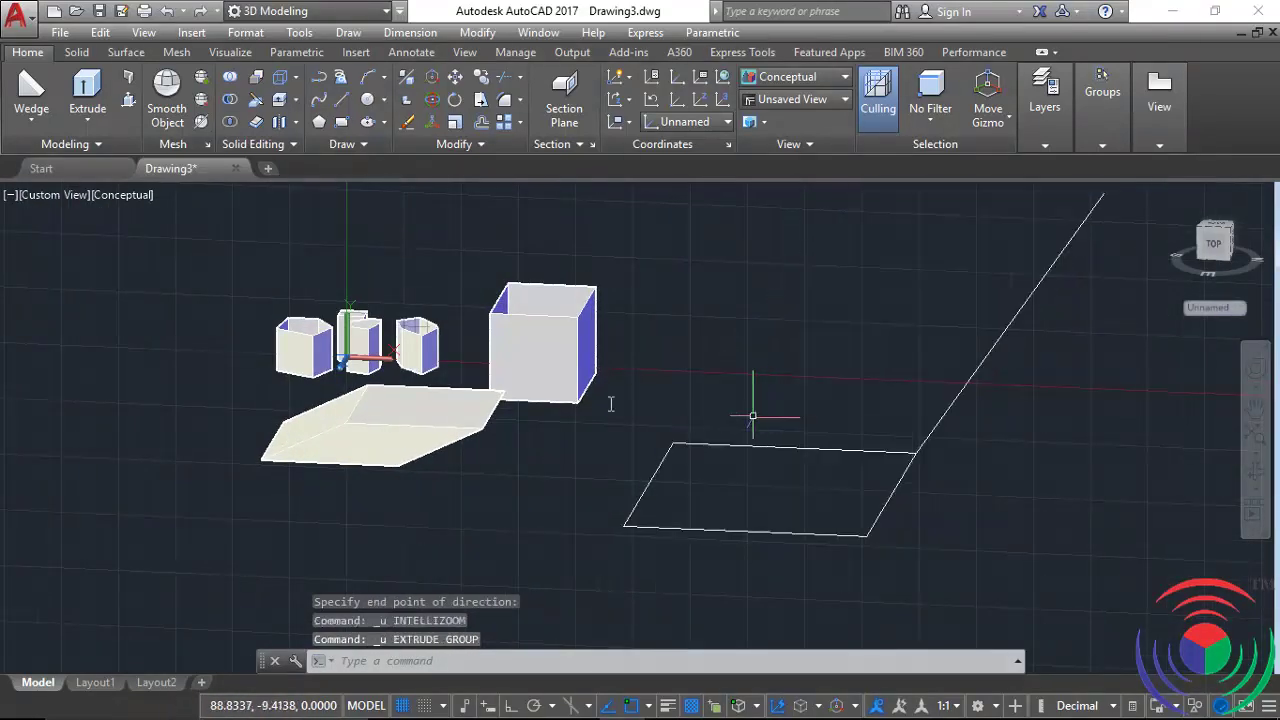
{"action": "middle_click_drag", "start_coordinate": [632, 357], "coordinate": [375, 321]}
{"action": "left_click", "coordinate": [87, 95]}
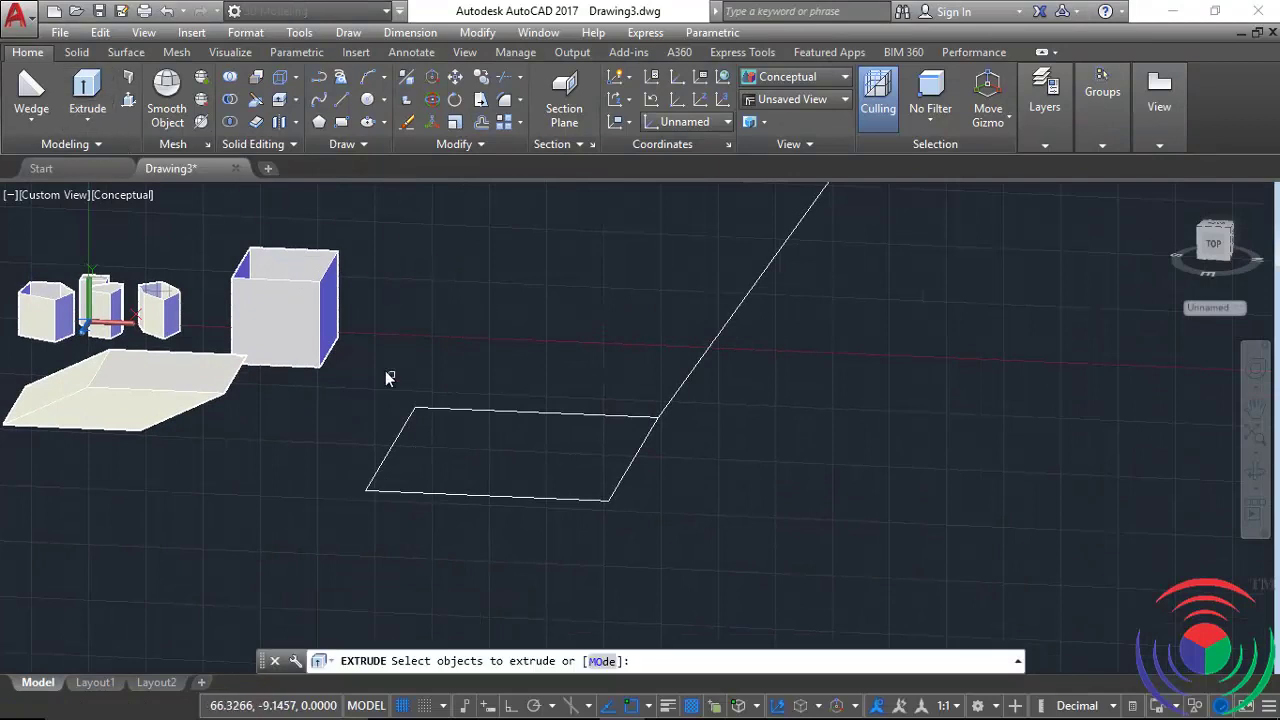
{"action": "left_click", "coordinate": [500, 497]}
{"action": "right_click", "coordinate": [728, 497]}
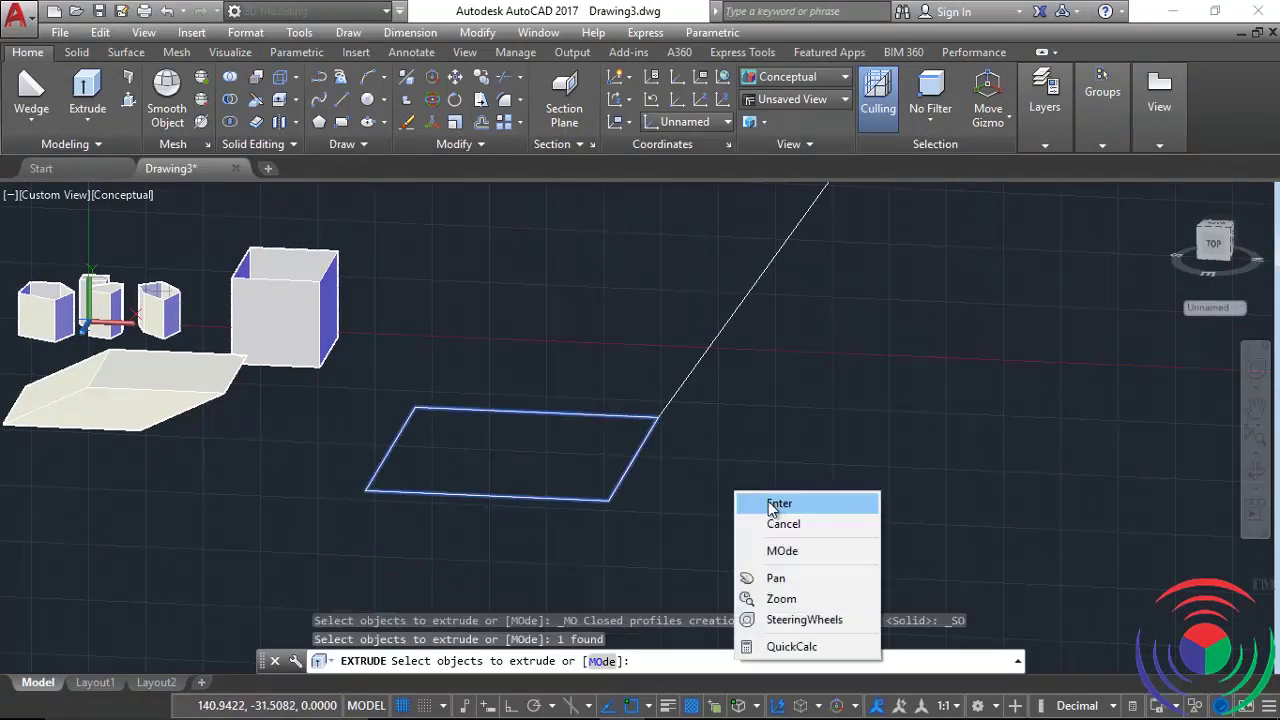
{"action": "left_click", "coordinate": [775, 505]}
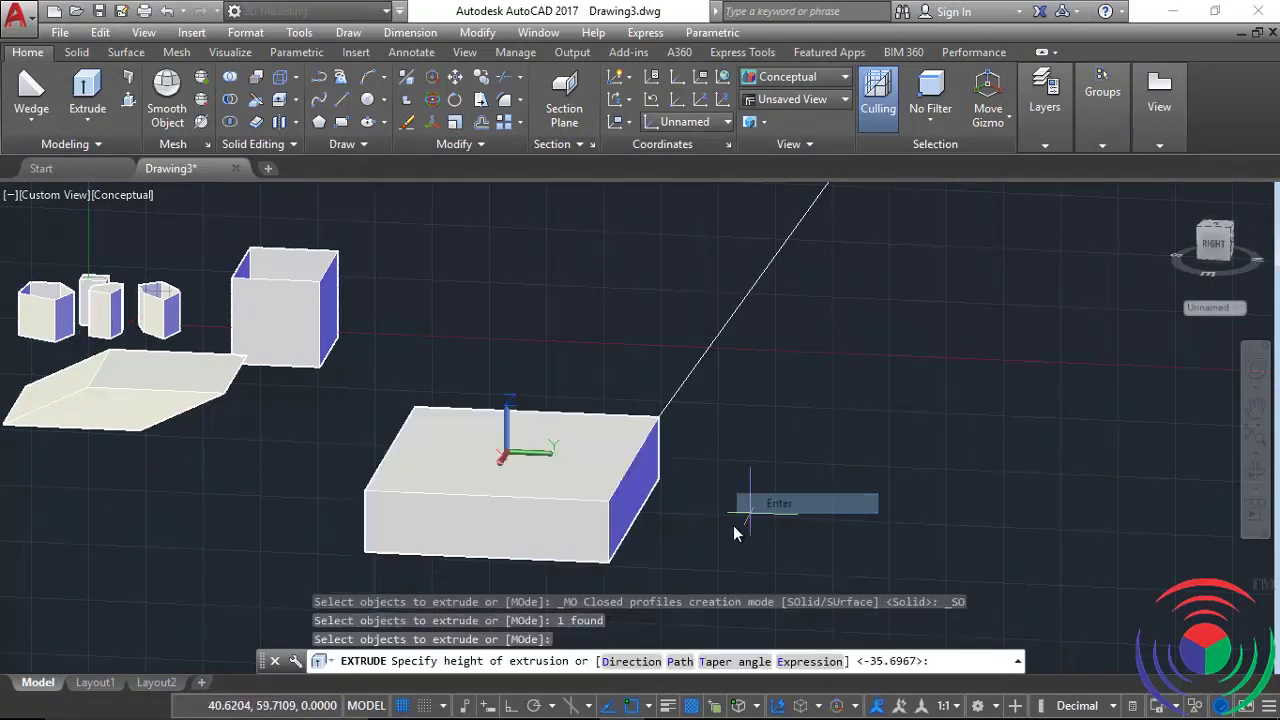
{"action": "left_click", "coordinate": [680, 661]}
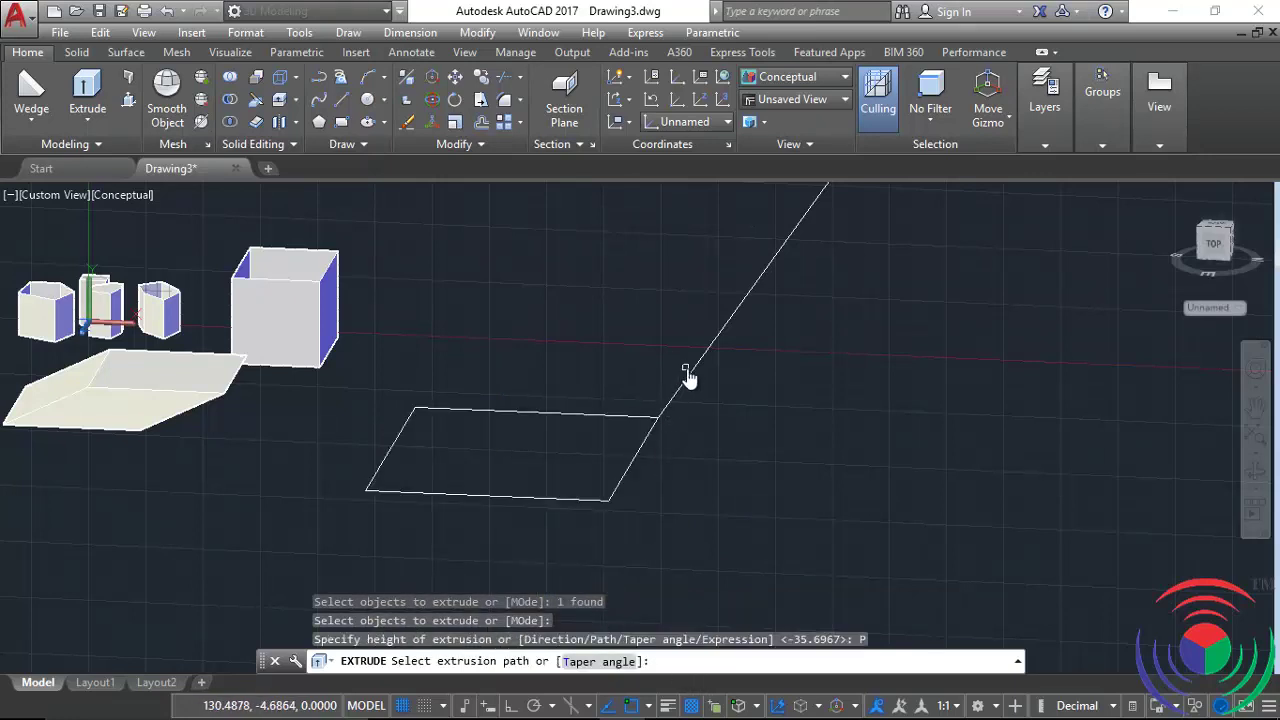
{"action": "left_click", "coordinate": [698, 378]}
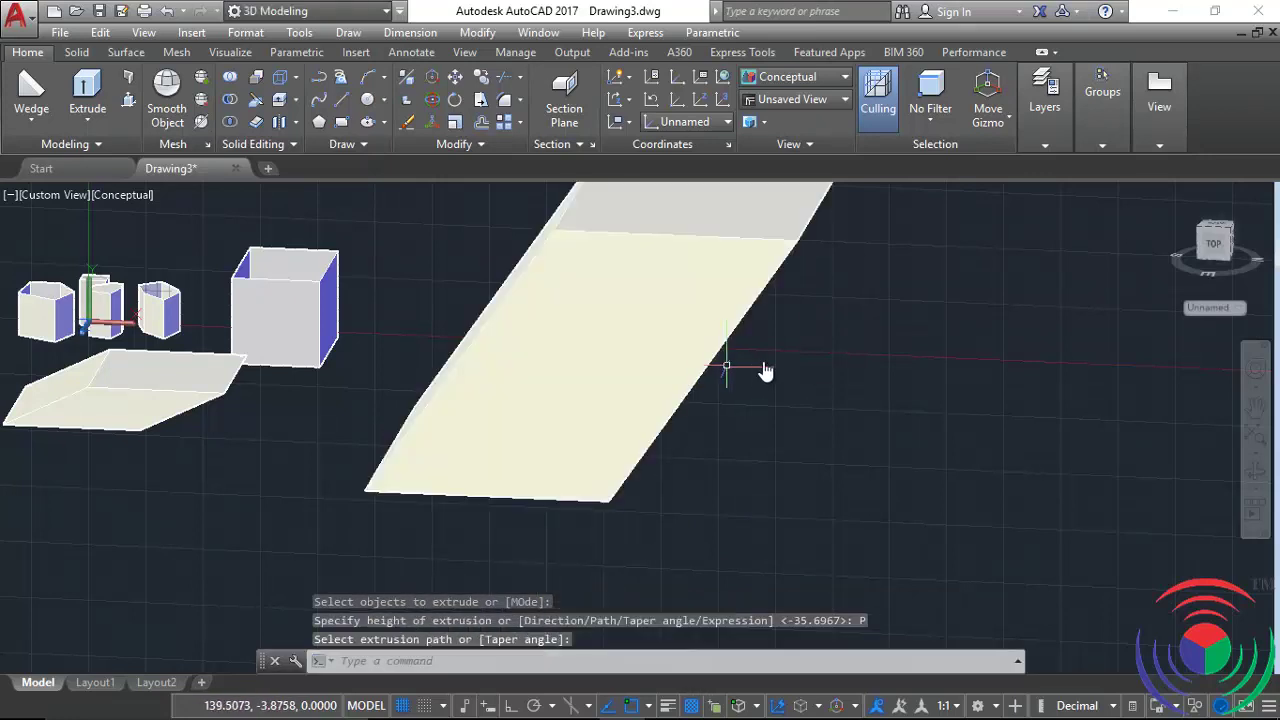
{"action": "scroll", "coordinate": [757, 366], "scroll_direction": "down", "scroll_amount": 5}
{"action": "middle_click_drag", "start_coordinate": [814, 371], "coordinate": [775, 405], "text": "shift"}
{"action": "scroll", "coordinate": [778, 398], "scroll_direction": "up", "scroll_amount": 2}
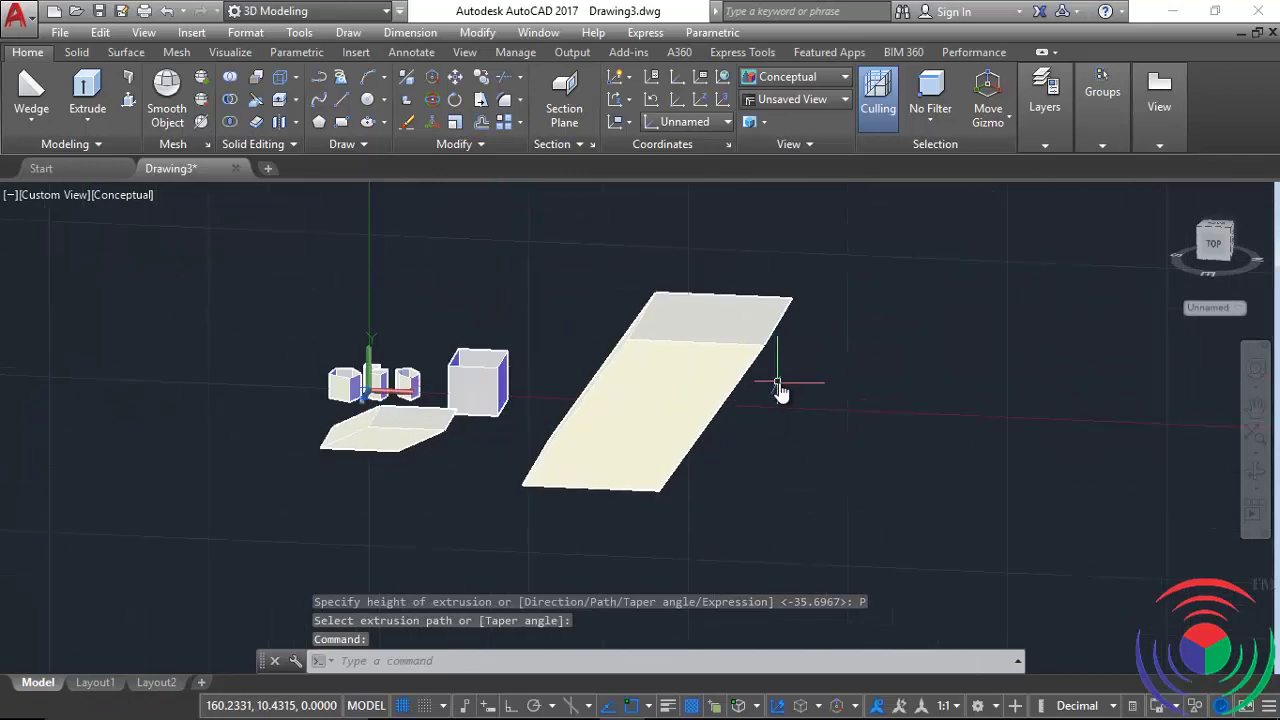
{"action": "key", "text": "ctrl+z"}
{"action": "key", "text": "ctrl+z"}
{"action": "key", "text": "ctrl+z"}
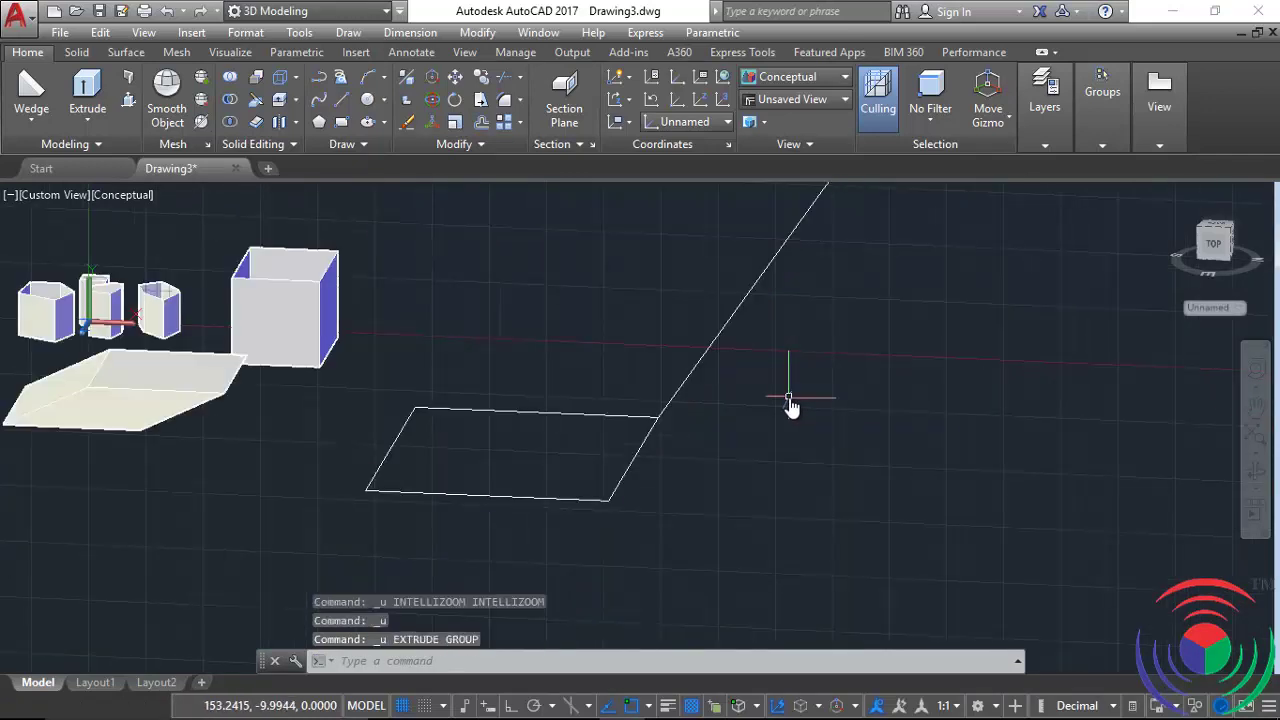
{"action": "key", "text": "ctrl+z"}
- Extrude the flat rectangle with a 5-degree taper angle, picking its height on screen
{"action": "left_click", "coordinate": [87, 88]}
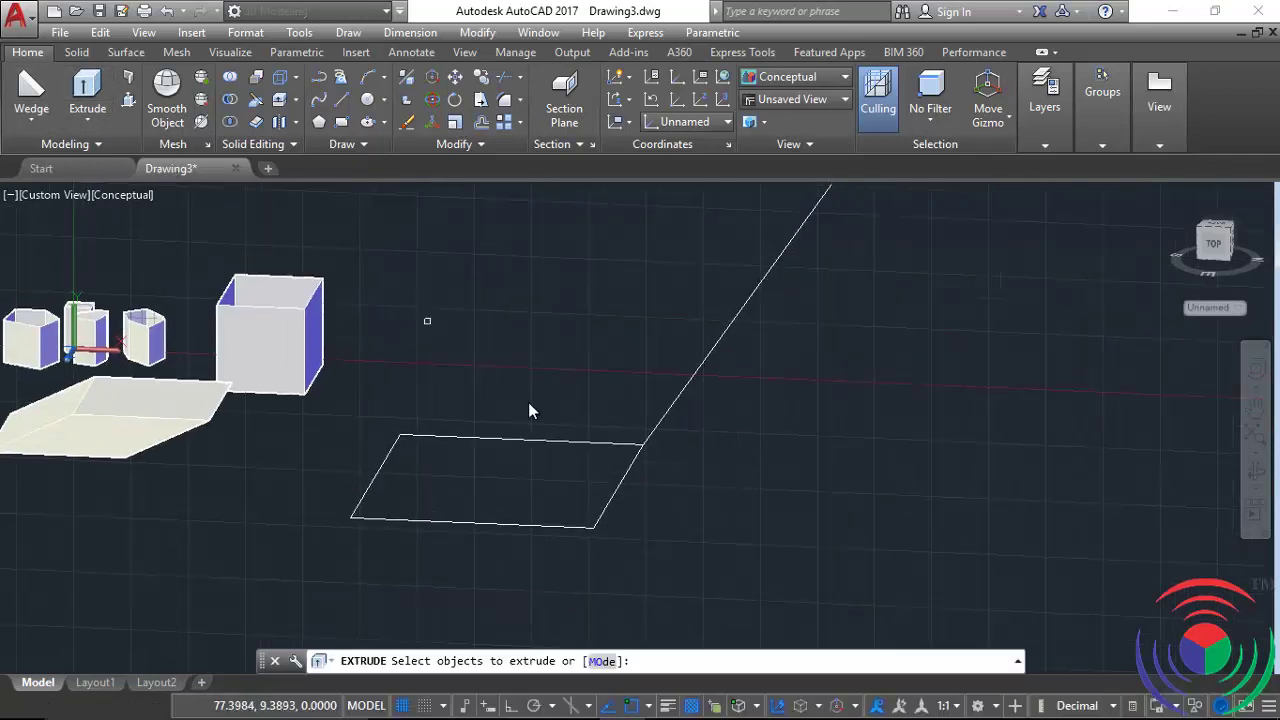
{"action": "left_click", "coordinate": [605, 522]}
{"action": "right_click", "coordinate": [758, 468]}
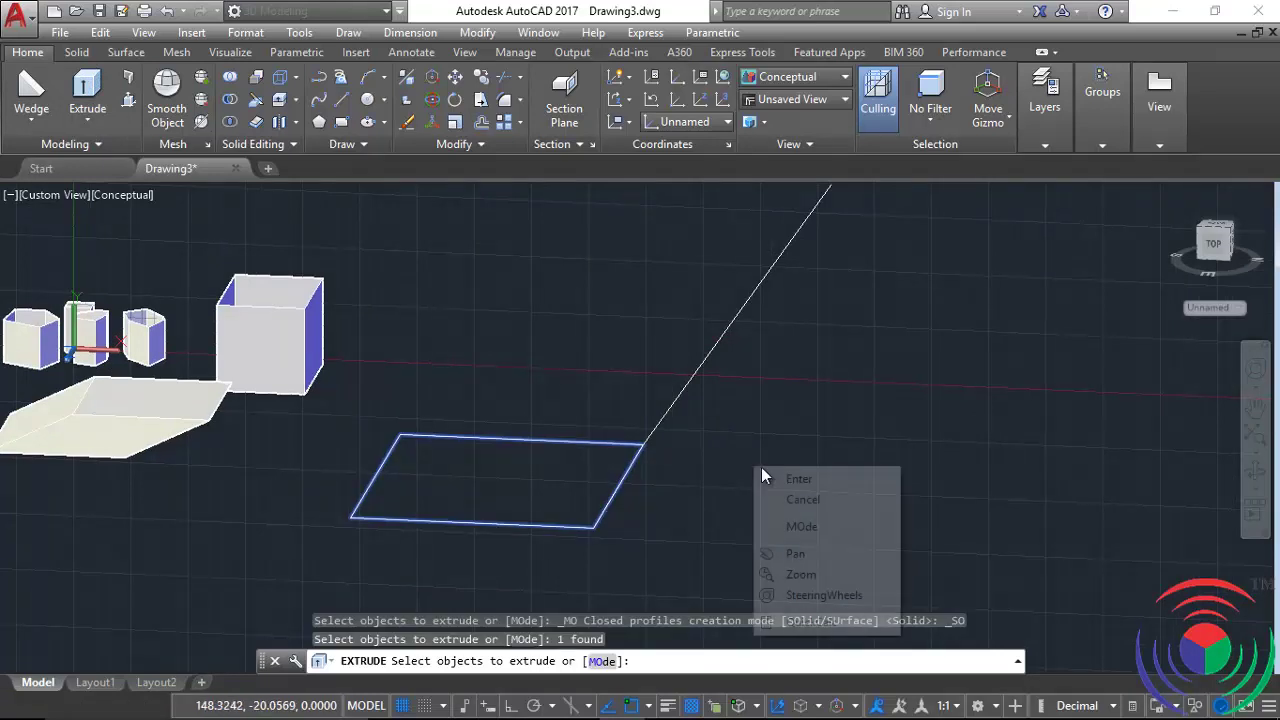
{"action": "left_click", "coordinate": [806, 482]}
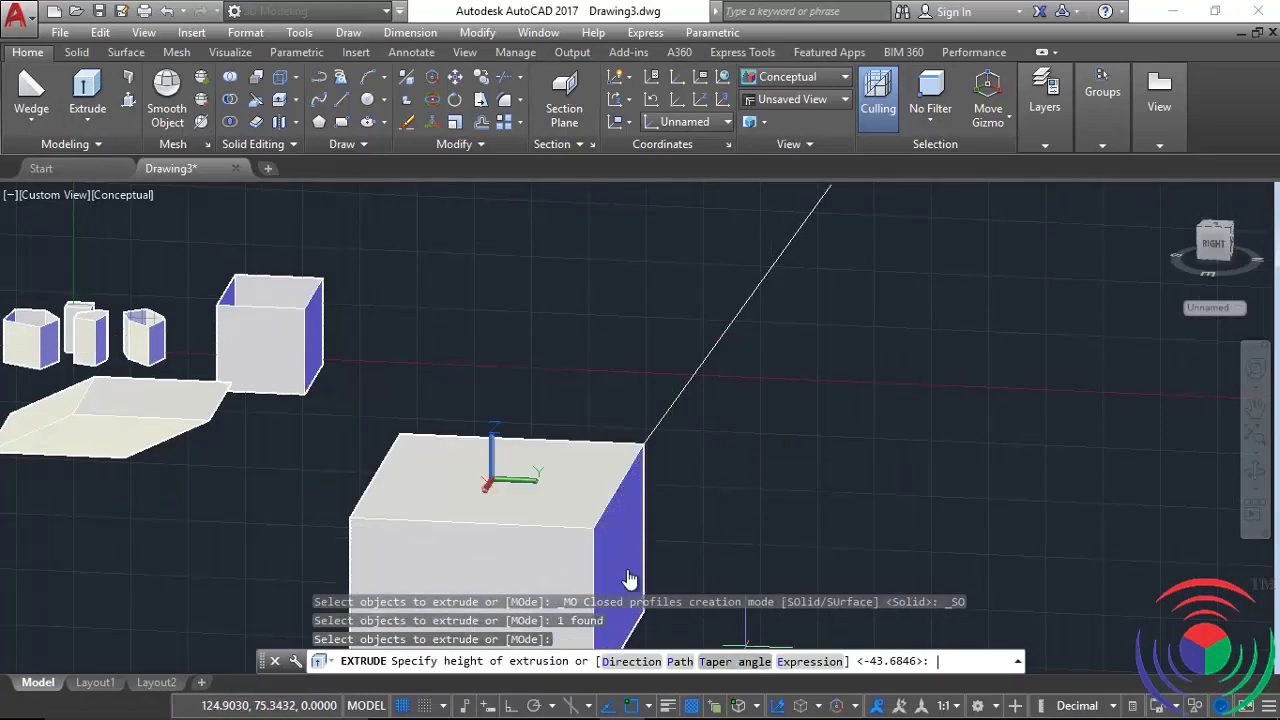
{"action": "type", "text": "T"}
{"action": "key", "text": "Return"}
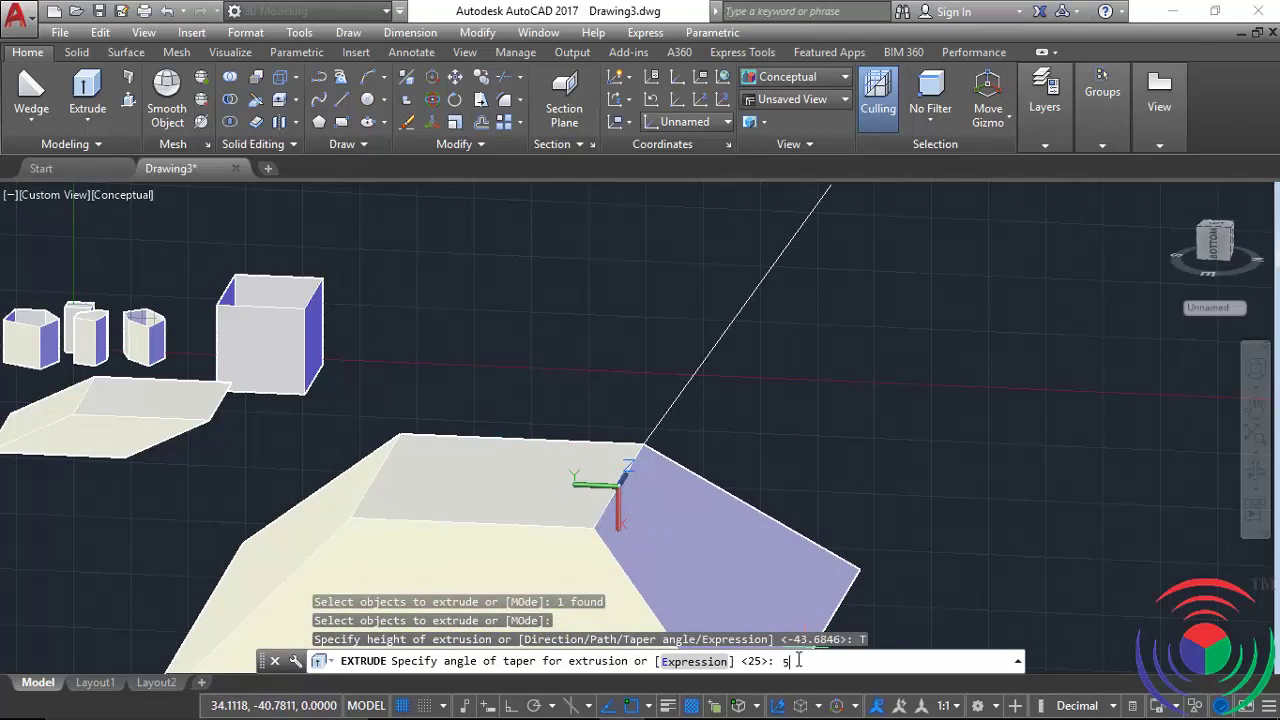
{"action": "key", "text": "Return"}
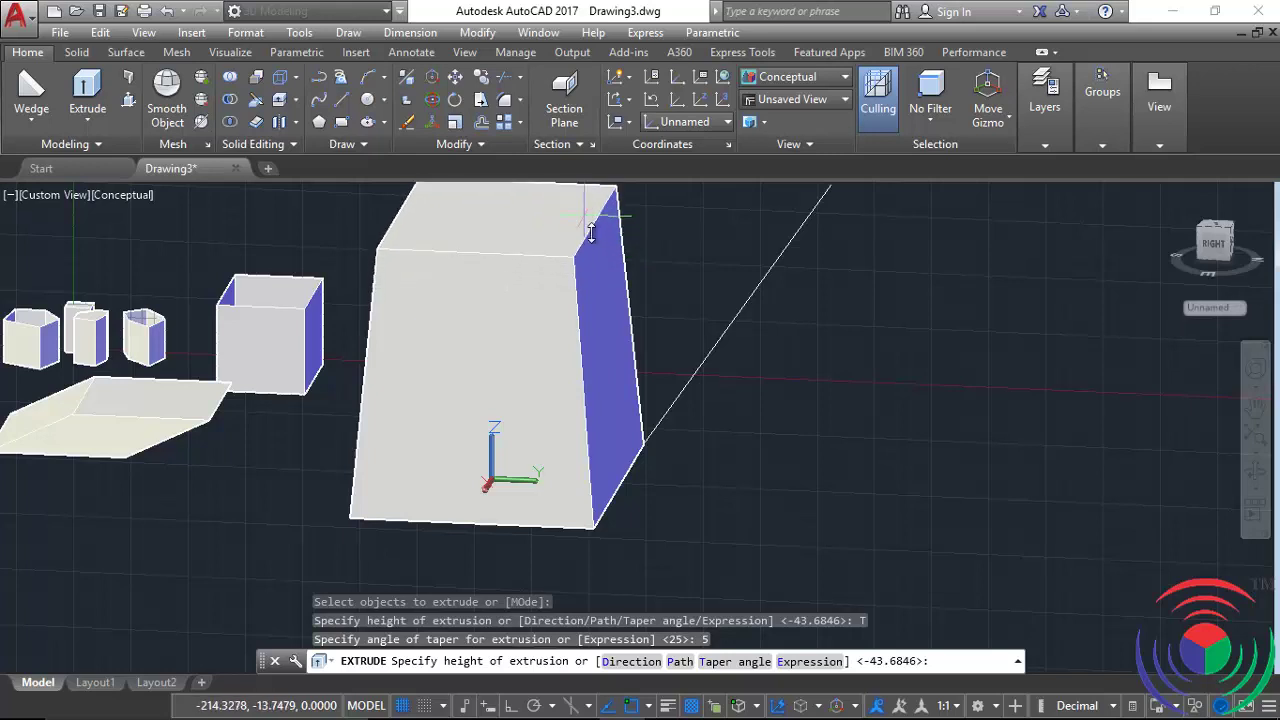
{"action": "scroll", "coordinate": [640, 460], "scroll_direction": "down", "scroll_amount": 3}
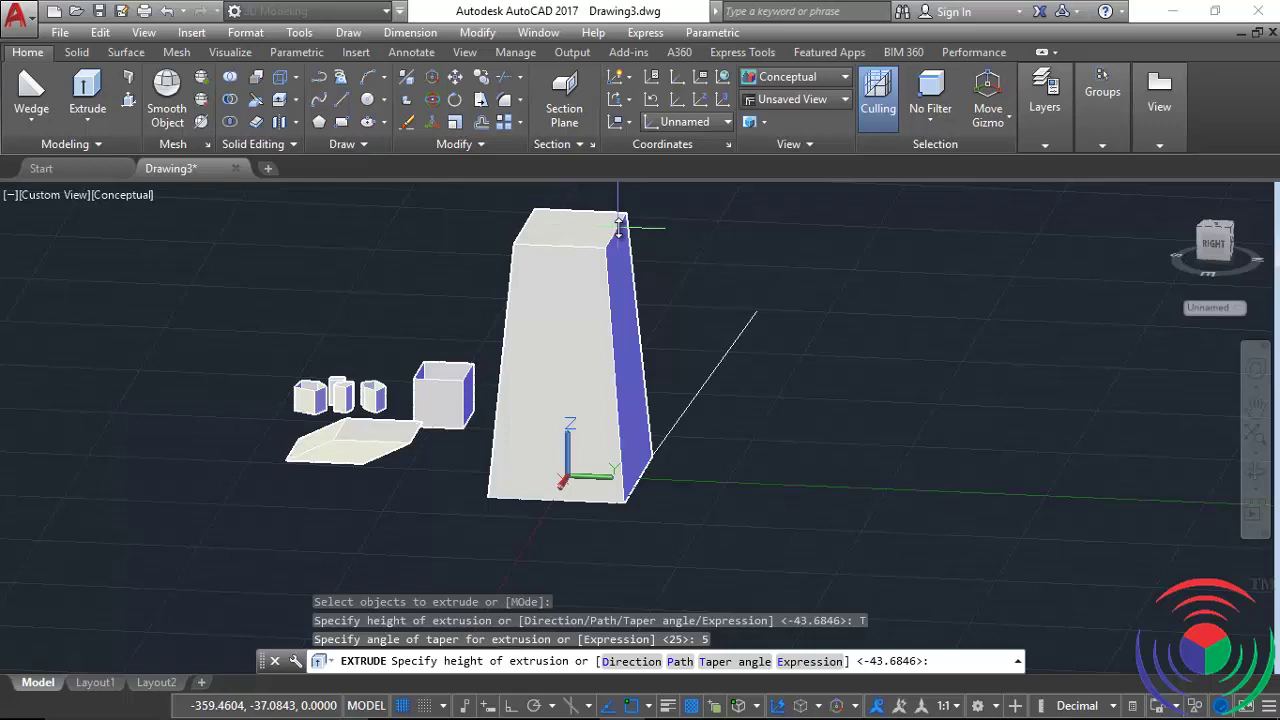
{"action": "left_click", "coordinate": [620, 225]}
{"action": "mouse_move", "coordinate": [760, 380]}
{"action": "middle_mouse_down"}
{"action": "mouse_move", "coordinate": [814, 449]}
{"action": "mouse_move", "coordinate": [1046, 409]}
{"action": "mouse_move", "coordinate": [863, 437]}
{"action": "mouse_move", "coordinate": [908, 436]}
{"action": "middle_mouse_up"}
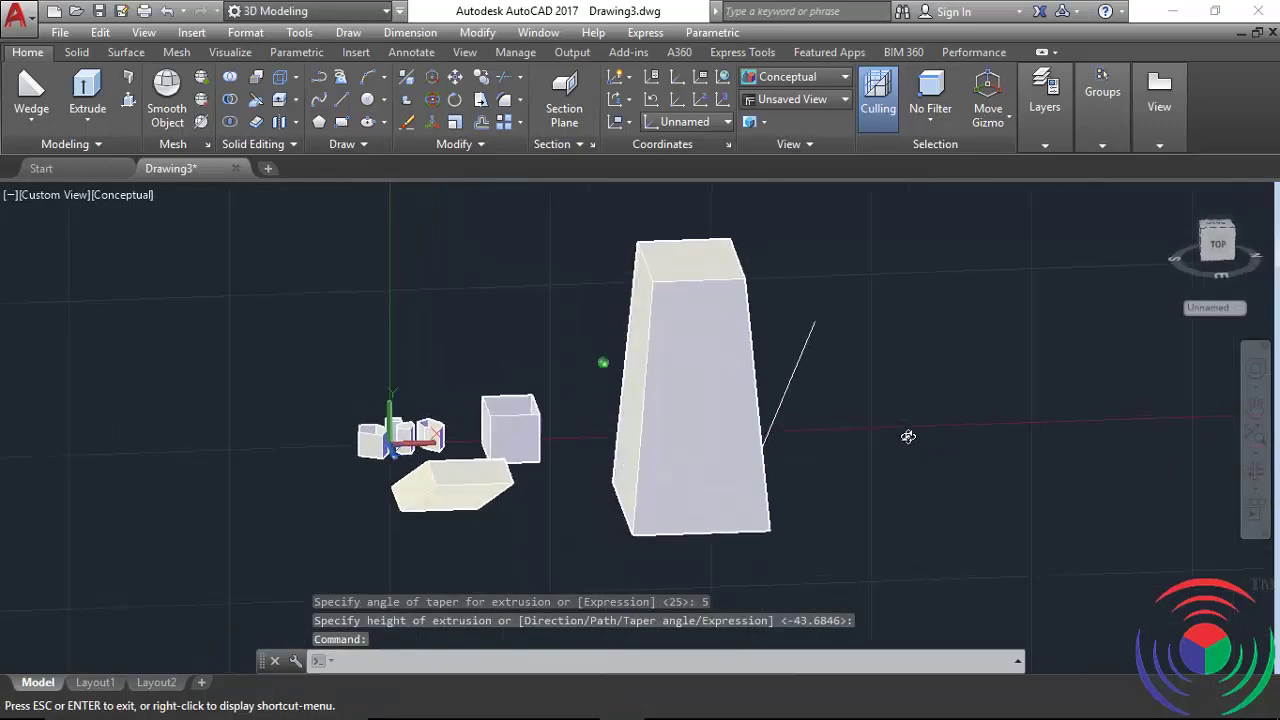